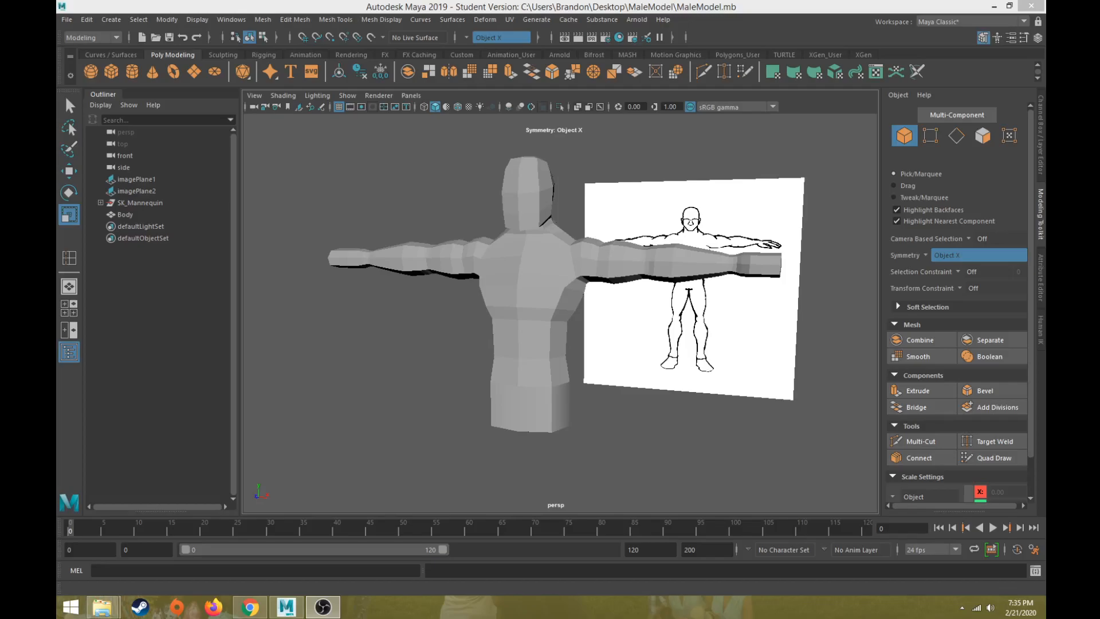
- Select the four faces that close the underside of the torso on the body mesh
{"action": "left_click", "coordinate": [533, 353]}
{"action": "left_click_drag", "start_coordinate": [532, 354], "coordinate": [558, 373], "text": "alt"}
{"action": "scroll", "coordinate": [620, 324], "scroll_direction": "up", "scroll_amount": 3}
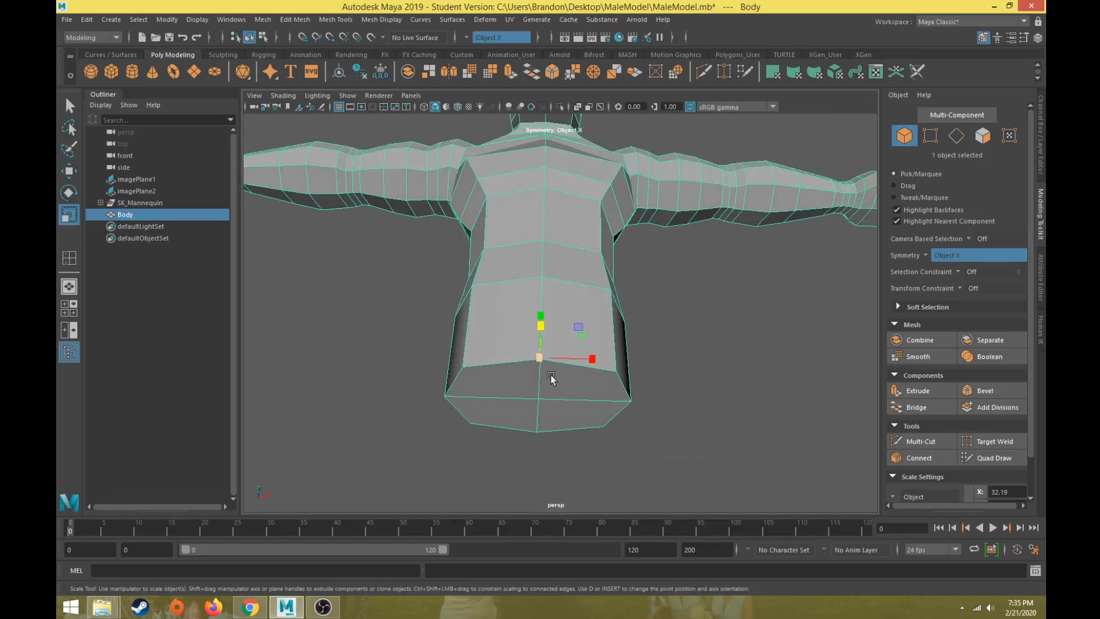
{"action": "right_click_drag", "start_coordinate": [573, 284], "coordinate": [580, 319]}
{"action": "left_click", "coordinate": [575, 381]}
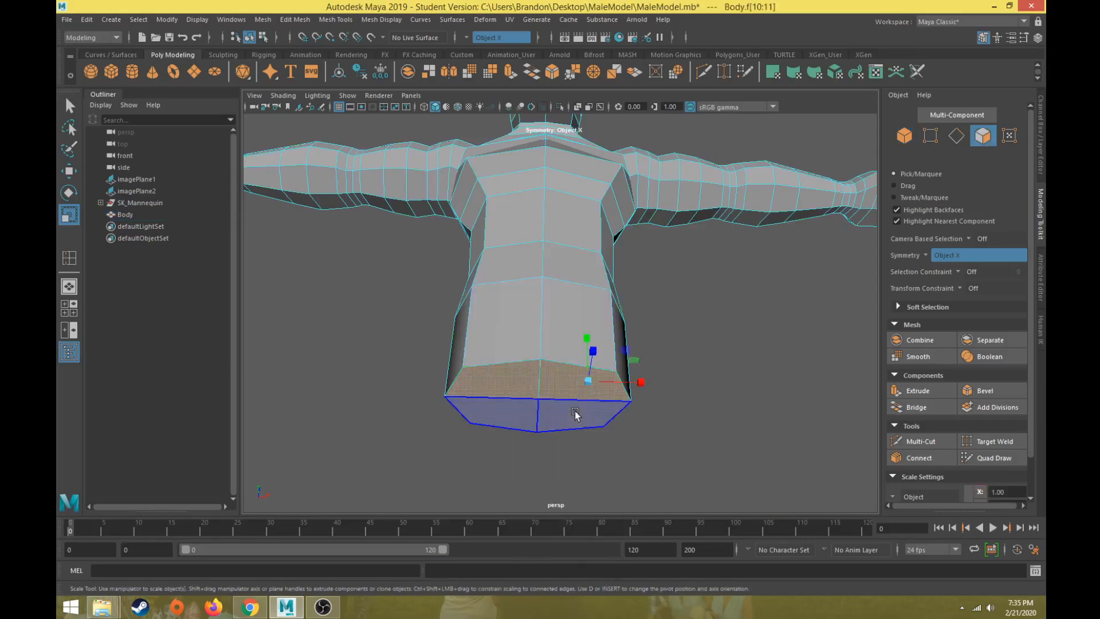
{"action": "left_click", "coordinate": [573, 425], "text": "shift"}
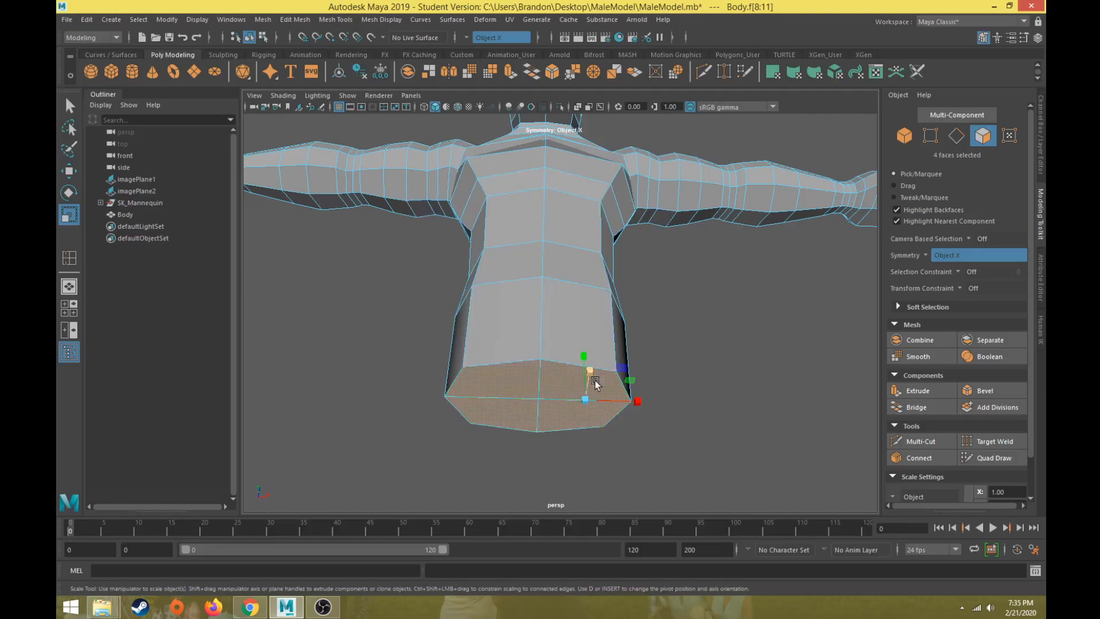
- Insert a symmetric pair of vertical edge loops around the body, one between the centre line and each side of the torso
{"action": "right_click_drag", "start_coordinate": [571, 289], "coordinate": [599, 257]}
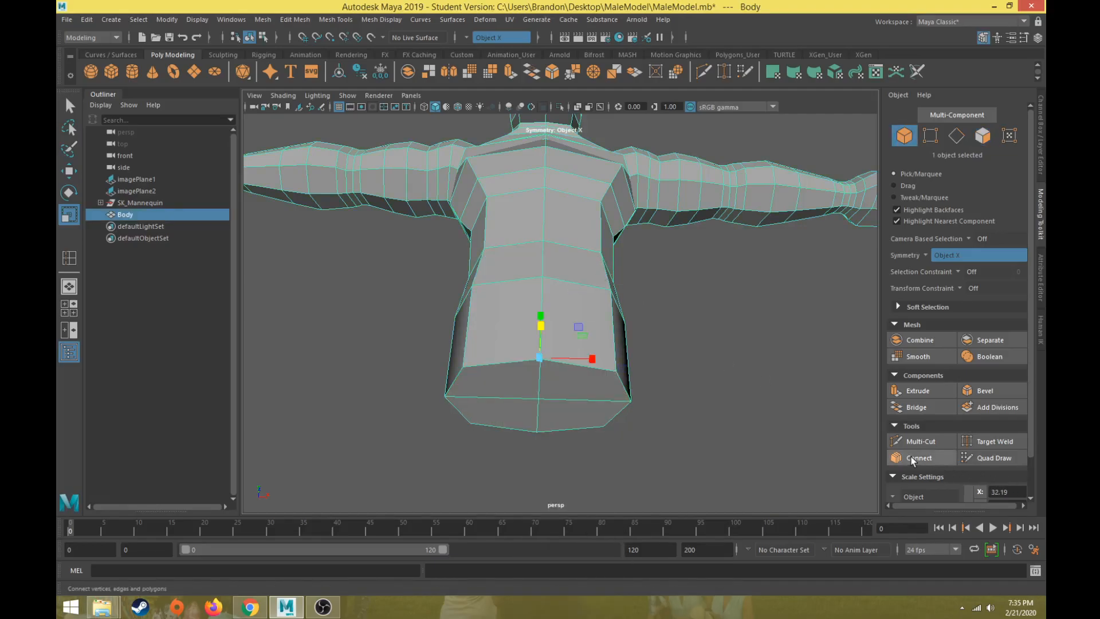
{"action": "left_click", "coordinate": [331, 22]}
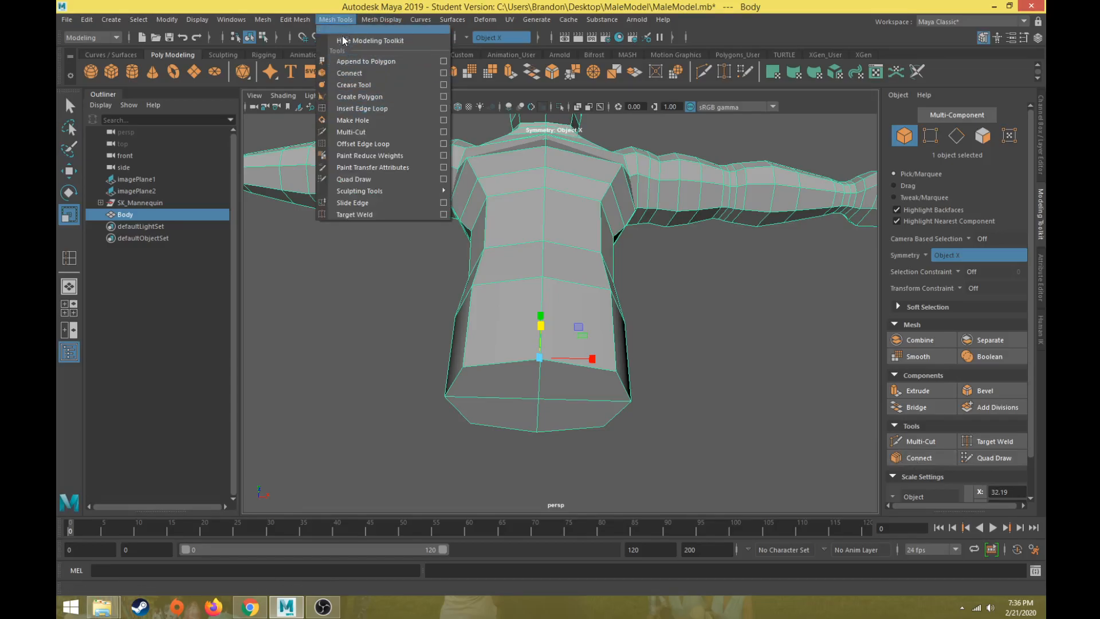
{"action": "left_click", "coordinate": [346, 108]}
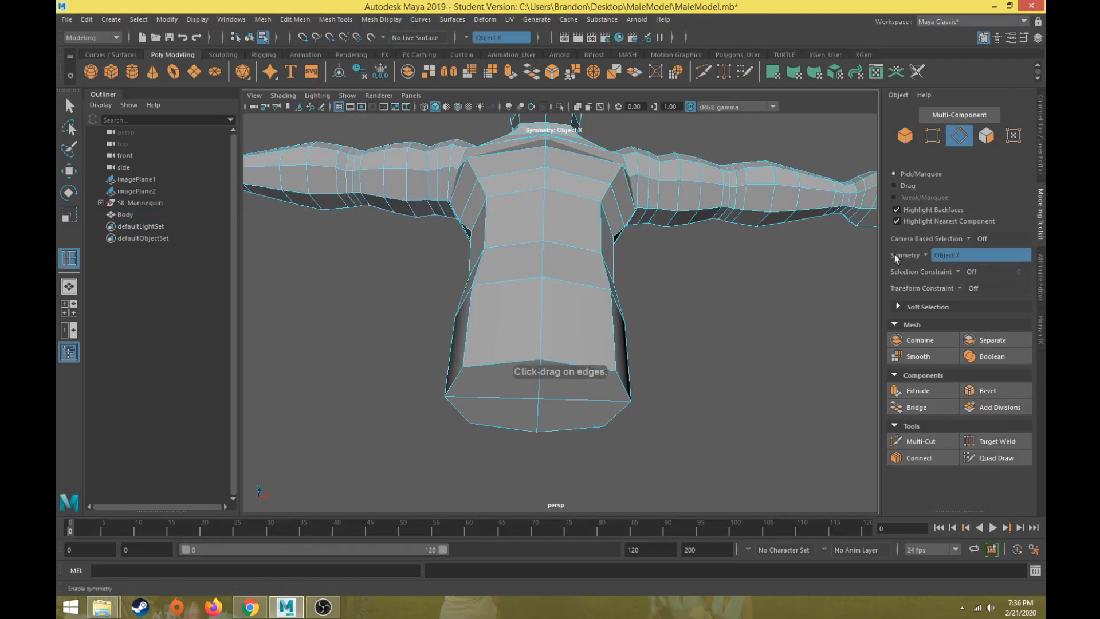
{"action": "mouse_move", "coordinate": [569, 283]}
{"action": "left_mouse_down"}
{"action": "mouse_move", "coordinate": [592, 281]}
{"action": "mouse_move", "coordinate": [580, 293]}
{"action": "left_mouse_up"}
{"action": "left_click_drag", "start_coordinate": [695, 248], "coordinate": [649, 373], "text": "alt"}
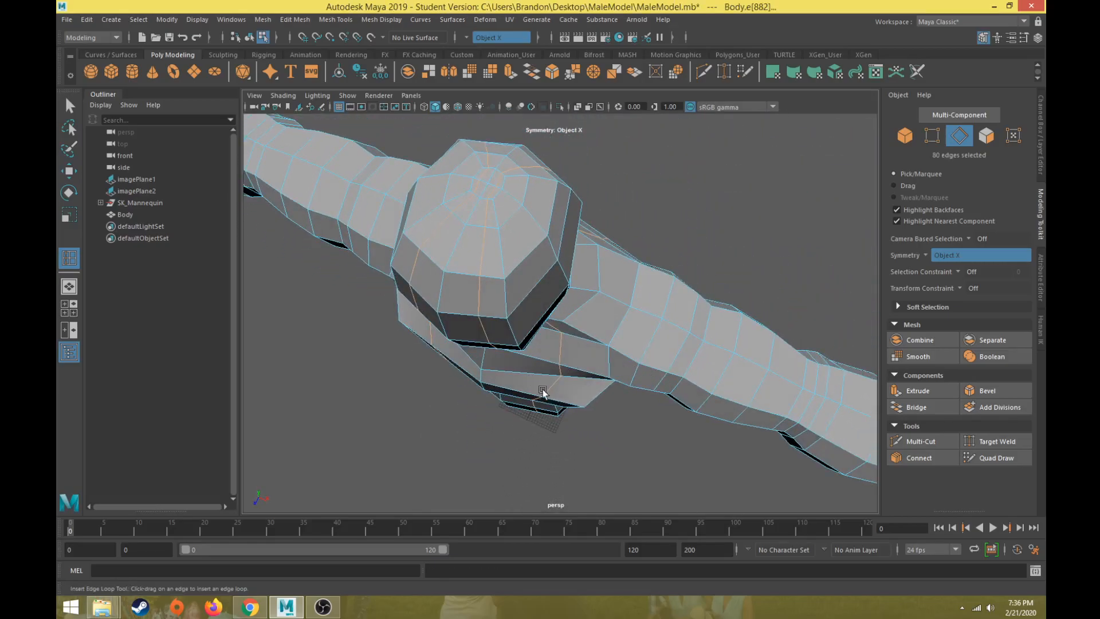
{"action": "key", "text": "r"}
{"action": "left_click_drag", "start_coordinate": [529, 378], "coordinate": [534, 357], "text": "alt"}
{"action": "left_click_drag", "start_coordinate": [549, 308], "coordinate": [545, 311]}
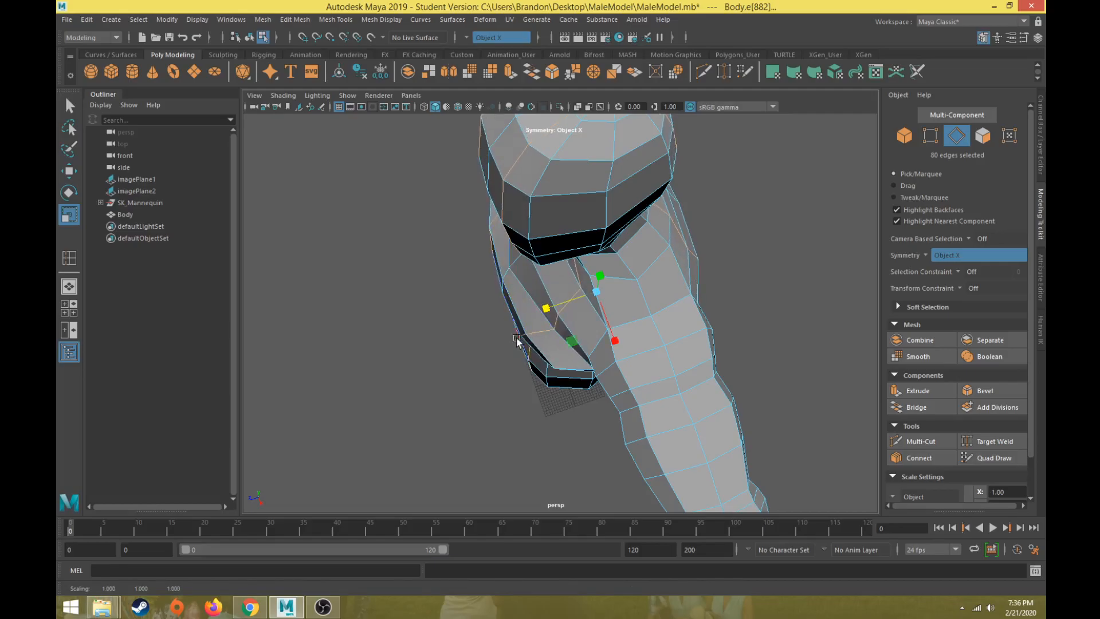
{"action": "left_click_drag", "start_coordinate": [542, 356], "coordinate": [523, 321], "text": "alt"}
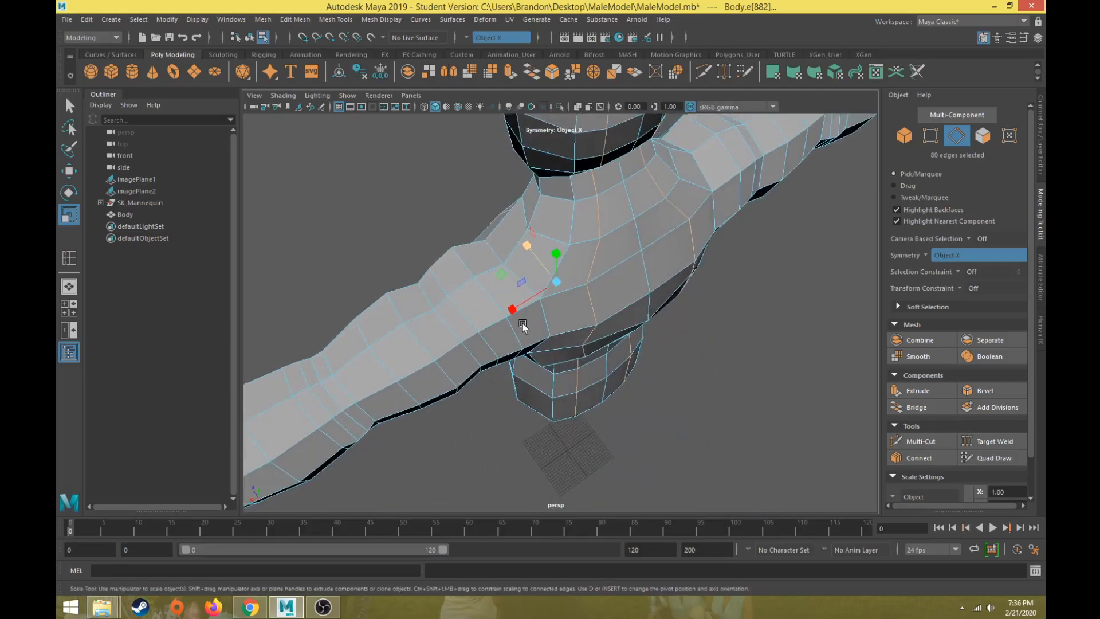
{"action": "left_click_drag", "start_coordinate": [569, 349], "coordinate": [510, 225], "text": "alt"}
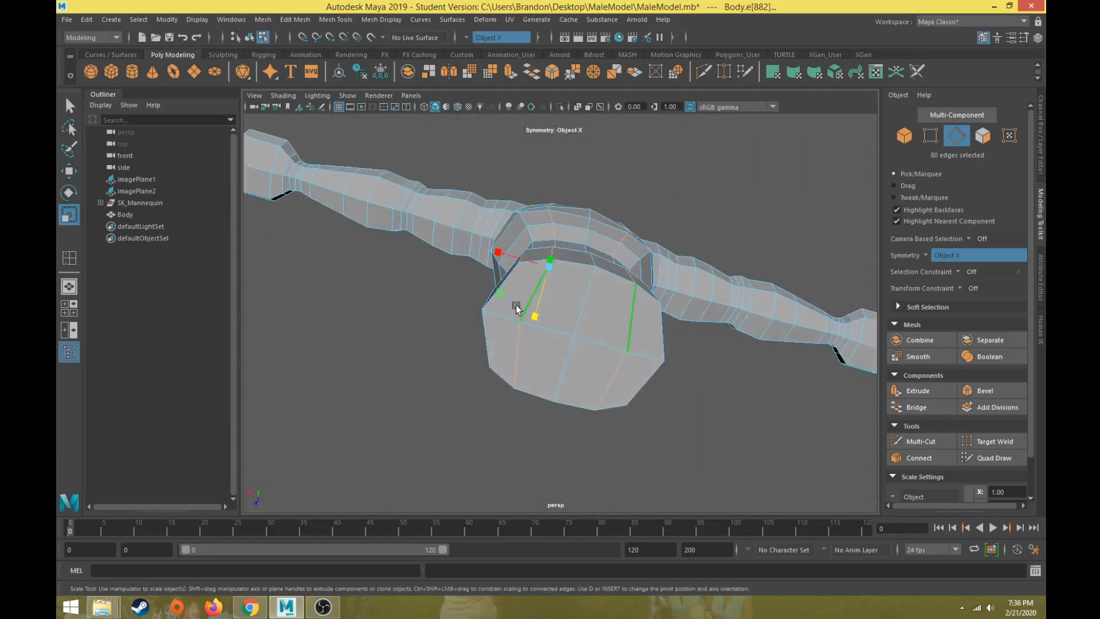
{"action": "left_click_drag", "start_coordinate": [510, 293], "coordinate": [592, 283], "text": "alt"}
- Select all eight faces on the underside of the torso, using the current symmetry
{"action": "right_click_drag", "start_coordinate": [593, 283], "coordinate": [617, 269]}
{"action": "right_click_drag", "start_coordinate": [583, 396], "coordinate": [581, 394]}
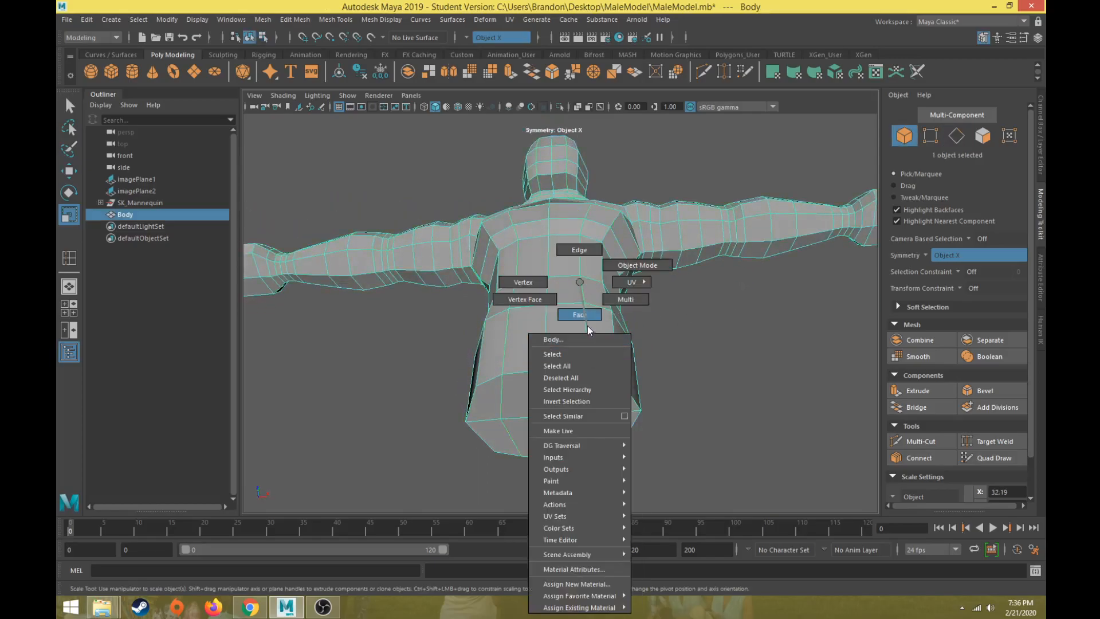
{"action": "right_click_drag", "start_coordinate": [587, 327], "coordinate": [587, 330]}
{"action": "left_click", "coordinate": [580, 393]}
{"action": "left_click", "coordinate": [607, 400], "text": "shift"}
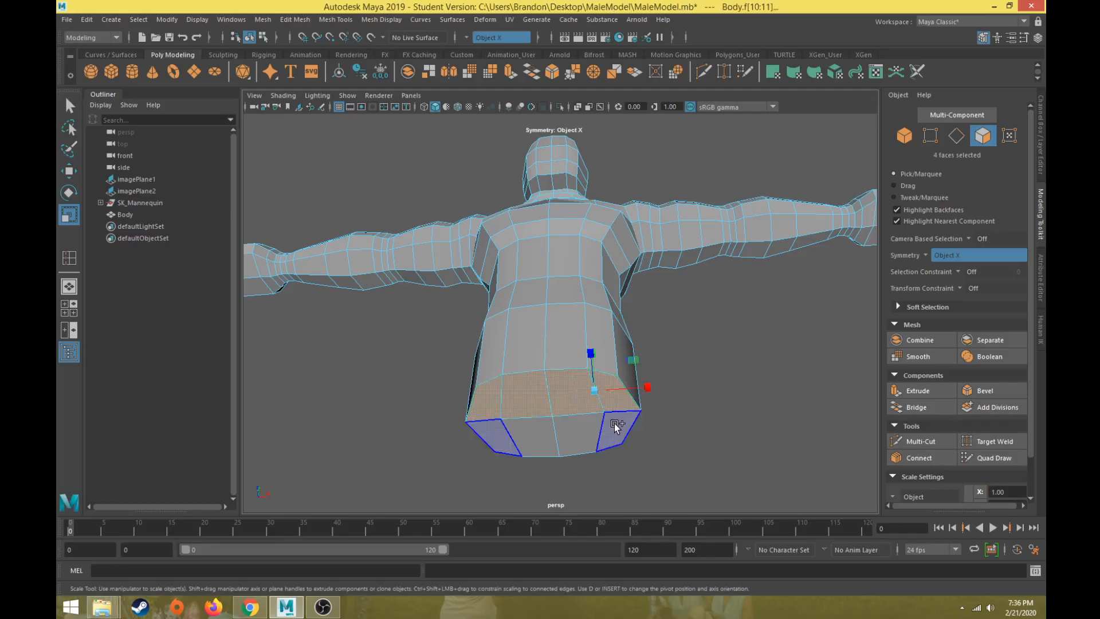
{"action": "left_click", "coordinate": [614, 424], "text": "shift"}
{"action": "left_click", "coordinate": [573, 444], "text": "shift"}
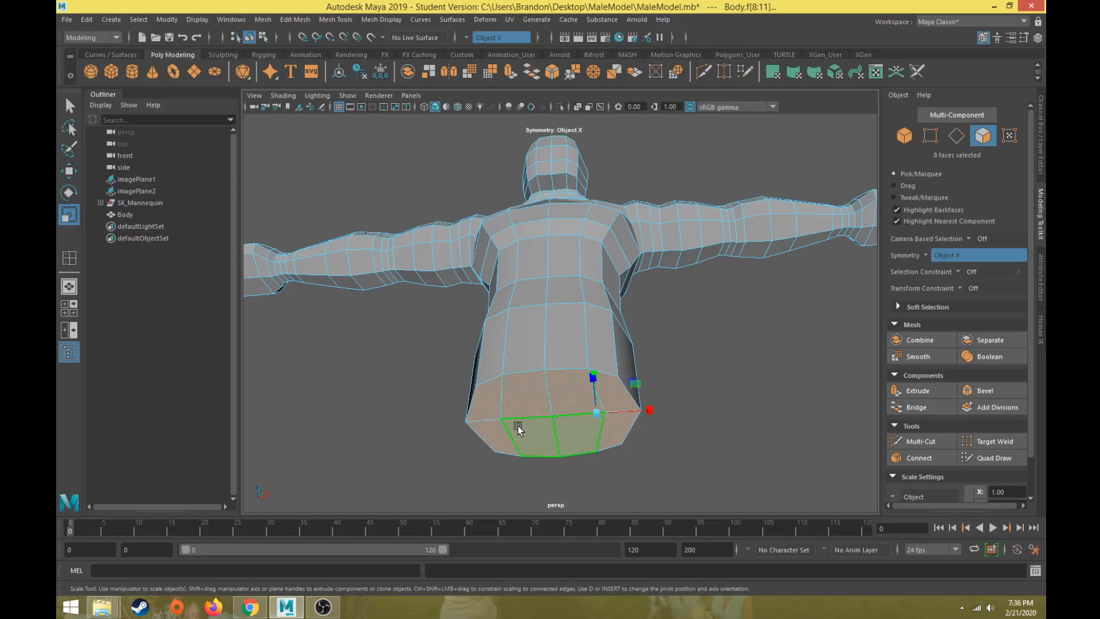
- Turn modelling symmetry off and clear the face selection
{"action": "left_click", "coordinate": [926, 256]}
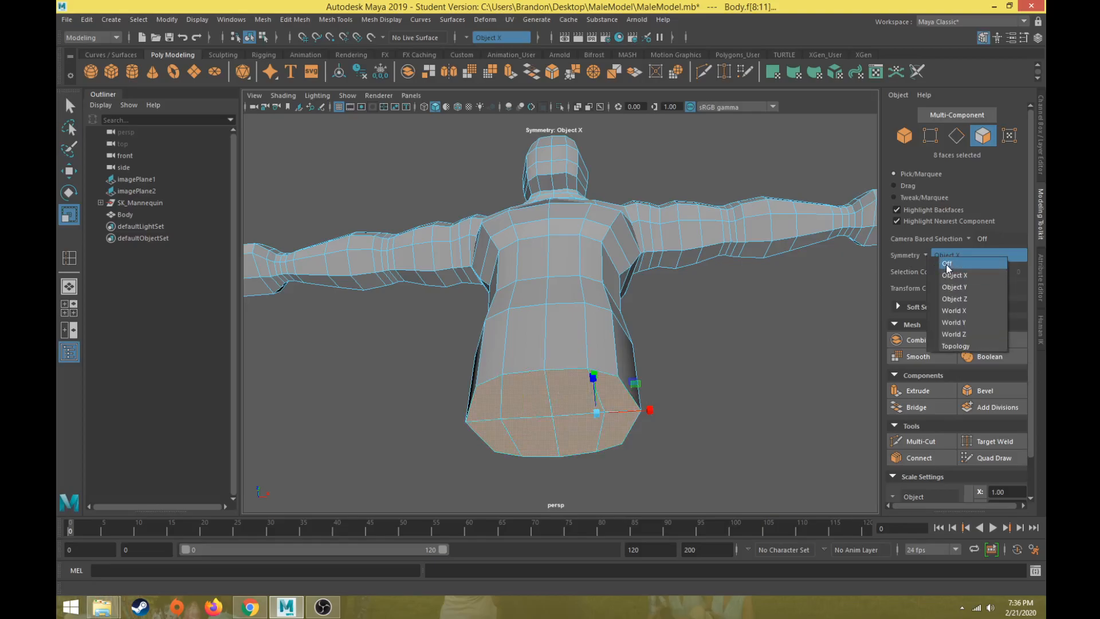
{"action": "left_click", "coordinate": [946, 263]}
{"action": "left_click", "coordinate": [720, 413]}
- Extrude the four underside faces on one half of the torso to start a leg
{"action": "left_click", "coordinate": [573, 392]}
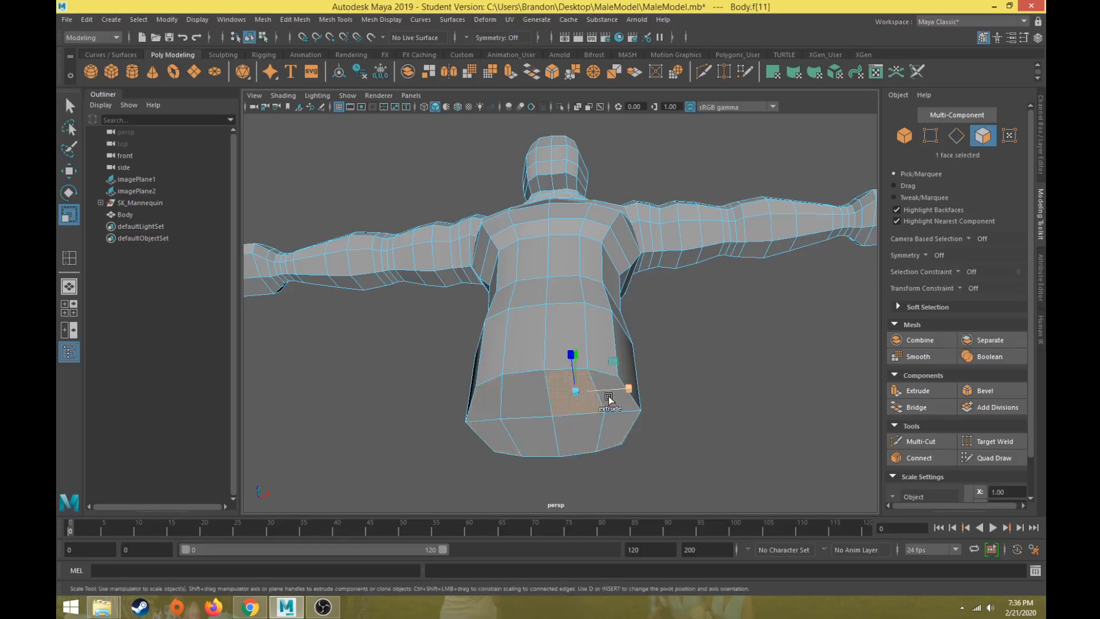
{"action": "left_click", "coordinate": [613, 402], "text": "shift"}
{"action": "left_click", "coordinate": [618, 431], "text": "shift"}
{"action": "left_click", "coordinate": [582, 439], "text": "shift"}
{"action": "left_click_drag", "start_coordinate": [581, 440], "coordinate": [518, 286], "text": "alt"}
{"action": "left_click", "coordinate": [919, 394]}
{"action": "key", "text": "w"}
- Reposition the inner vertices of the leg stub's lower end away from the body's centre line
{"action": "right_click_drag", "start_coordinate": [518, 269], "coordinate": [514, 241]}
{"action": "left_click", "coordinate": [514, 257]}
{"action": "middle_click_drag", "start_coordinate": [553, 229], "coordinate": [561, 242]}
{"action": "scroll", "coordinate": [543, 263], "scroll_direction": "up", "scroll_amount": 4}
{"action": "left_click_drag", "start_coordinate": [543, 263], "coordinate": [545, 248], "text": "alt"}
{"action": "left_click", "coordinate": [600, 231]}
{"action": "left_click_drag", "start_coordinate": [638, 187], "coordinate": [651, 191]}
{"action": "left_click", "coordinate": [600, 382]}
{"action": "left_click", "coordinate": [496, 397]}
{"action": "left_click_drag", "start_coordinate": [533, 393], "coordinate": [538, 278], "text": "alt"}
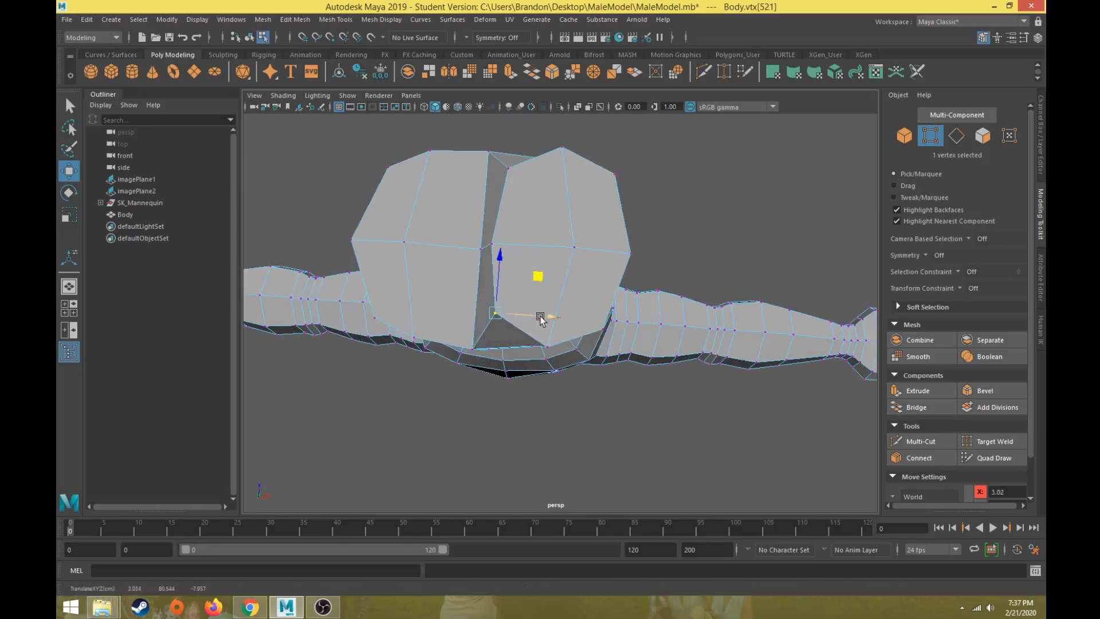
- Adjust the X position of the front, centre and back vertices along the middle of the leg stub's lower end
{"action": "left_click", "coordinate": [548, 350]}
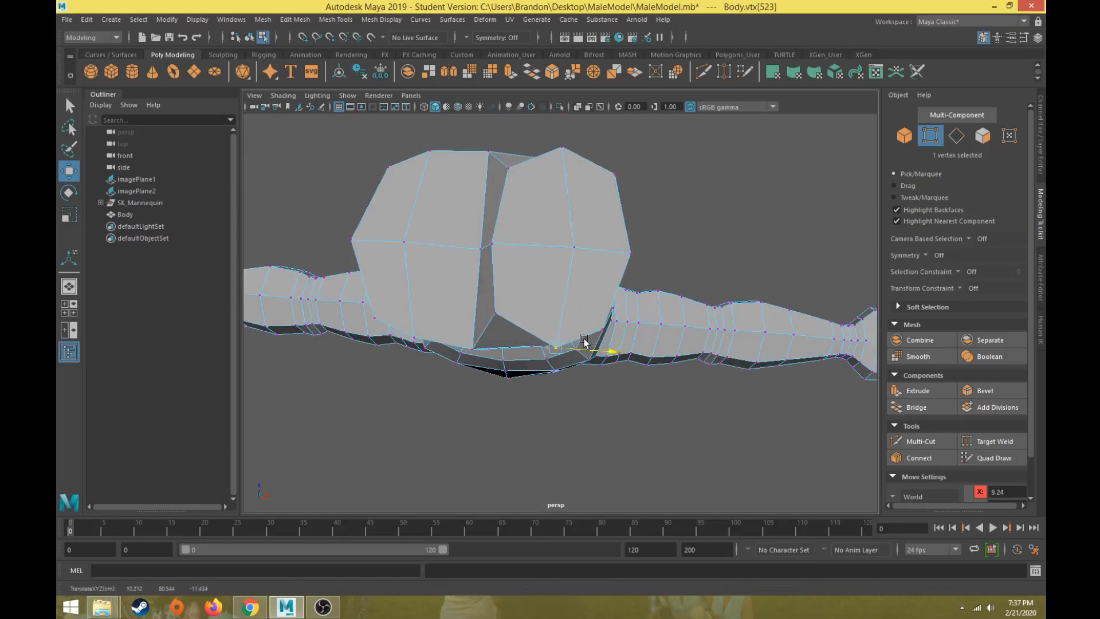
{"action": "left_click", "coordinate": [571, 255]}
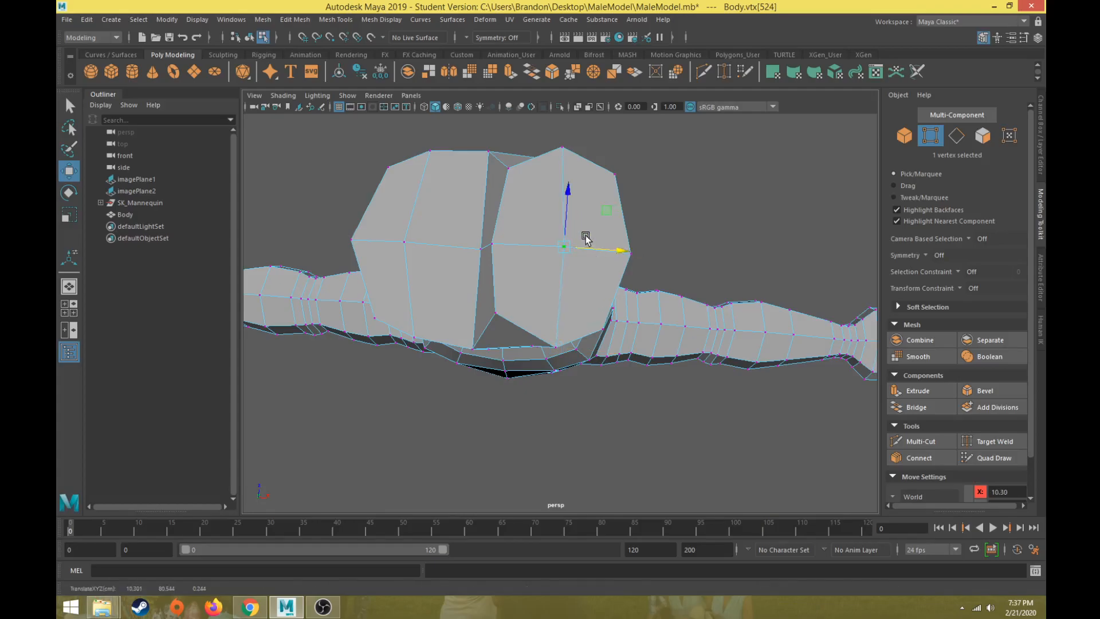
{"action": "left_click", "coordinate": [565, 148]}
{"action": "left_click_drag", "start_coordinate": [565, 149], "coordinate": [516, 379], "text": "alt"}
{"action": "scroll", "coordinate": [506, 352], "scroll_direction": "down", "scroll_amount": 6}
{"action": "scroll", "coordinate": [516, 380], "scroll_direction": "up", "scroll_amount": 5}
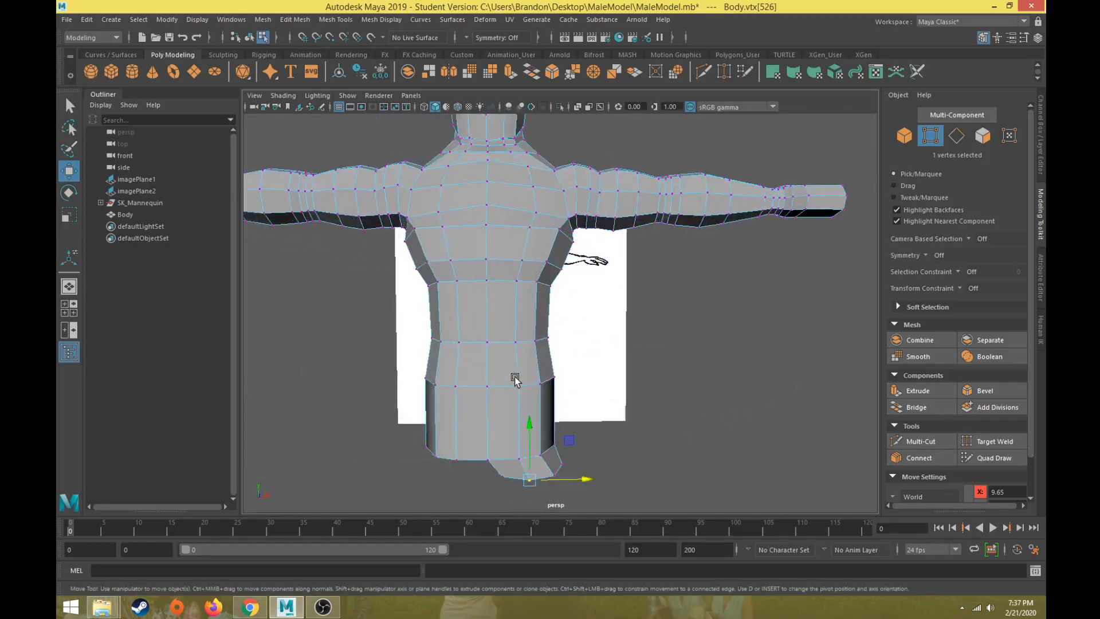
- In the front view, select all faces of the body half that has no leg stub
{"action": "key", "text": "space"}
{"action": "key", "text": "space"}
{"action": "scroll", "coordinate": [449, 381], "scroll_direction": "down", "scroll_amount": 2}
{"action": "middle_click_drag", "start_coordinate": [464, 376], "coordinate": [714, 280], "text": "alt"}
{"action": "scroll", "coordinate": [626, 374], "scroll_direction": "down", "scroll_amount": 2}
{"action": "middle_click_drag", "start_coordinate": [612, 339], "coordinate": [652, 342], "text": "alt"}
{"action": "scroll", "coordinate": [601, 327], "scroll_direction": "down", "scroll_amount": 3}
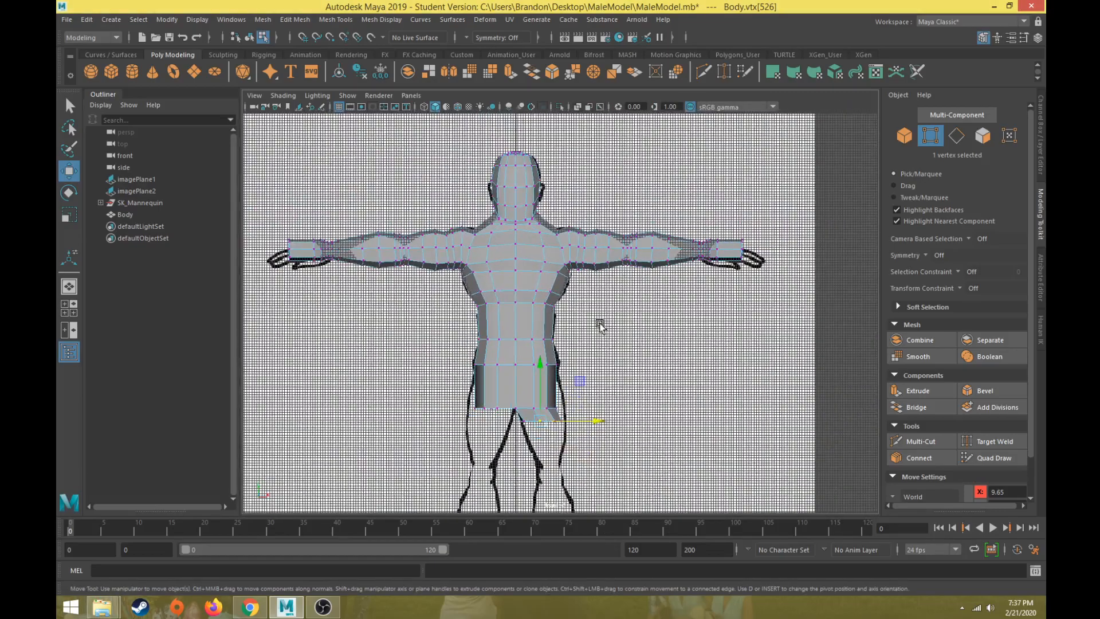
{"action": "right_click_drag", "start_coordinate": [491, 241], "coordinate": [491, 274]}
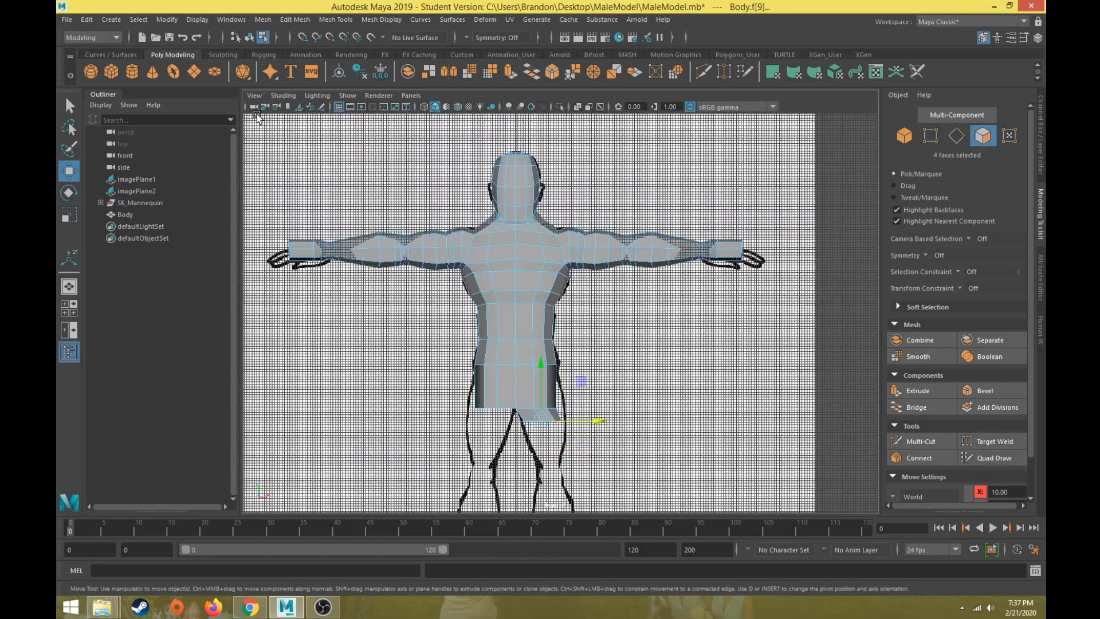
{"action": "left_click_drag", "start_coordinate": [264, 123], "coordinate": [510, 469]}
{"action": "key", "text": "space"}
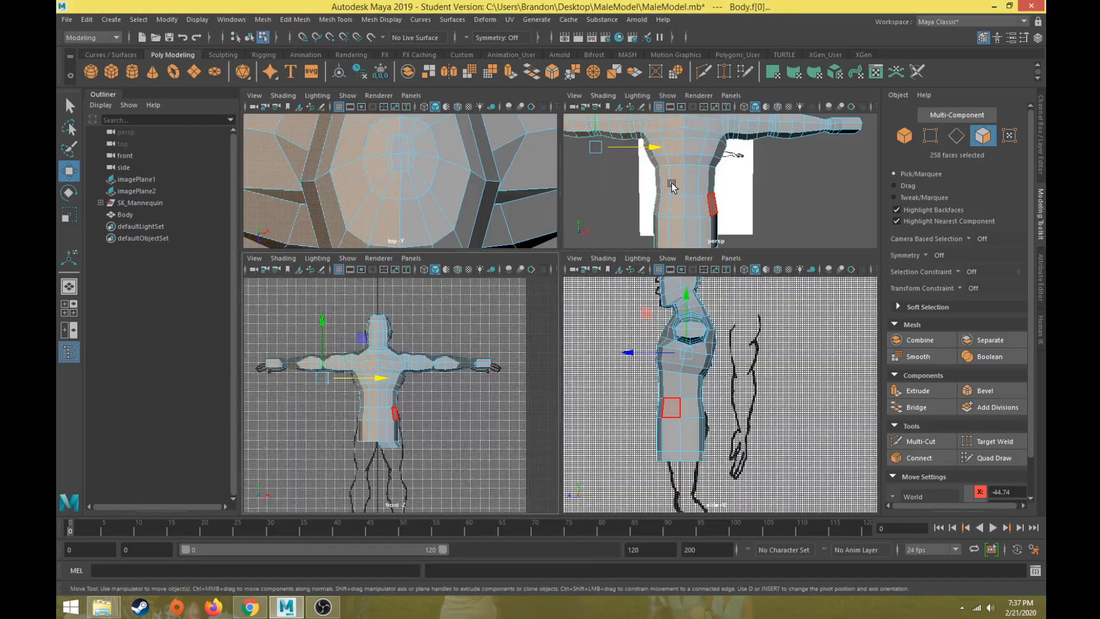
{"action": "key", "text": "space"}
- Add the missed crown faces on the same half of the head to the selection and delete the selected half
{"action": "left_click_drag", "start_coordinate": [573, 338], "coordinate": [575, 401], "text": "alt"}
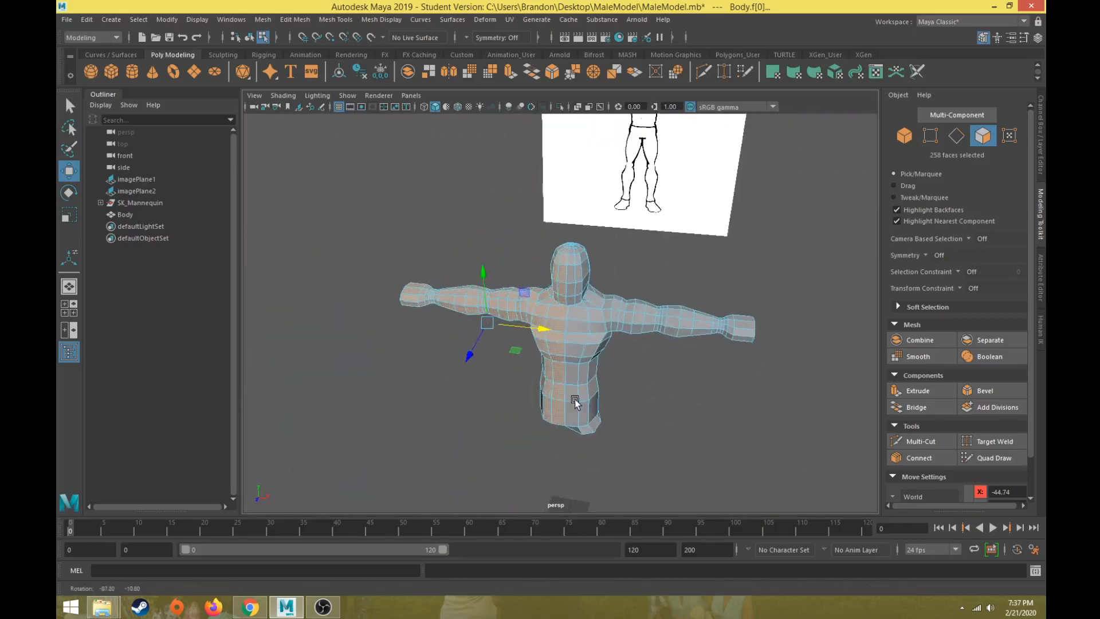
{"action": "scroll", "coordinate": [562, 349], "scroll_direction": "up", "scroll_amount": 5}
{"action": "left_click_drag", "start_coordinate": [562, 349], "coordinate": [558, 378], "text": "alt"}
{"action": "scroll", "coordinate": [558, 378], "scroll_direction": "up", "scroll_amount": 3}
{"action": "middle_click_drag", "start_coordinate": [557, 378], "coordinate": [533, 424], "text": "alt"}
{"action": "left_click_drag", "start_coordinate": [534, 424], "coordinate": [521, 445], "text": "alt"}
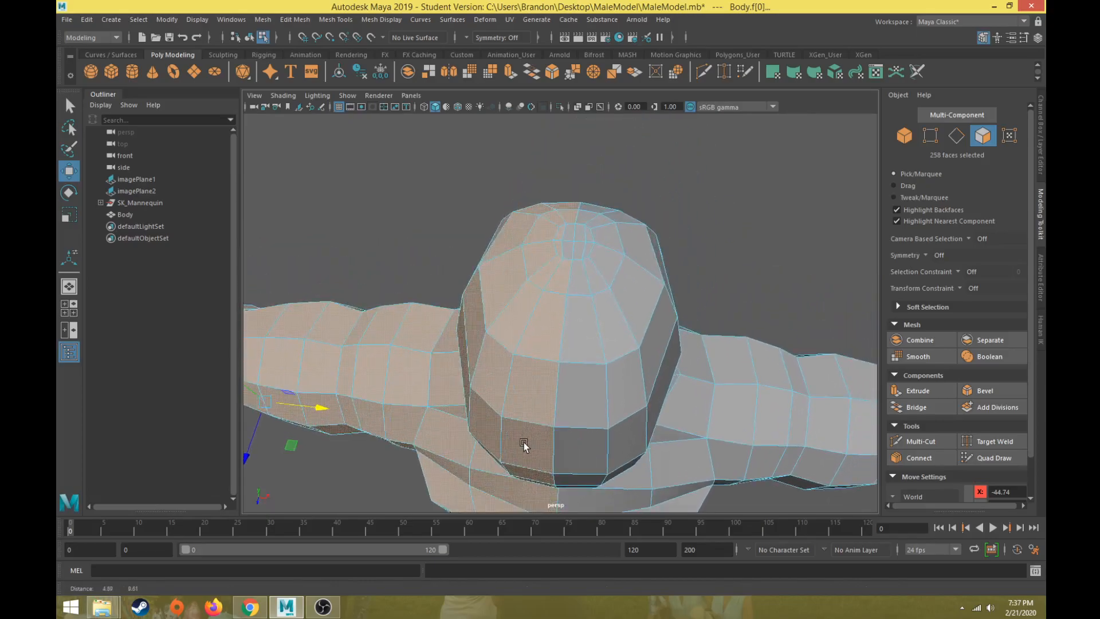
{"action": "left_click", "coordinate": [569, 250], "text": "shift"}
{"action": "scroll", "coordinate": [567, 269], "scroll_direction": "down", "scroll_amount": 3}
{"action": "left_click_drag", "start_coordinate": [565, 290], "coordinate": [508, 364], "text": "alt"}
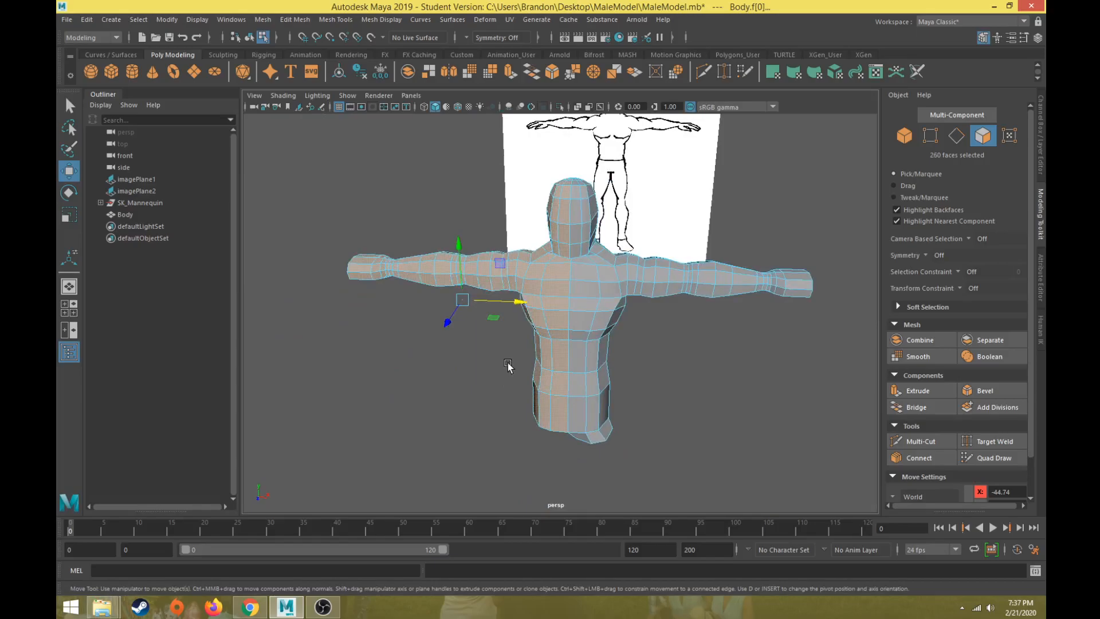
{"action": "key", "text": "Delete"}
- Select the remaining half body as an object and examine its cut edge and pivot against the front reference drawing
{"action": "left_click_drag", "start_coordinate": [566, 349], "coordinate": [546, 309], "text": "alt"}
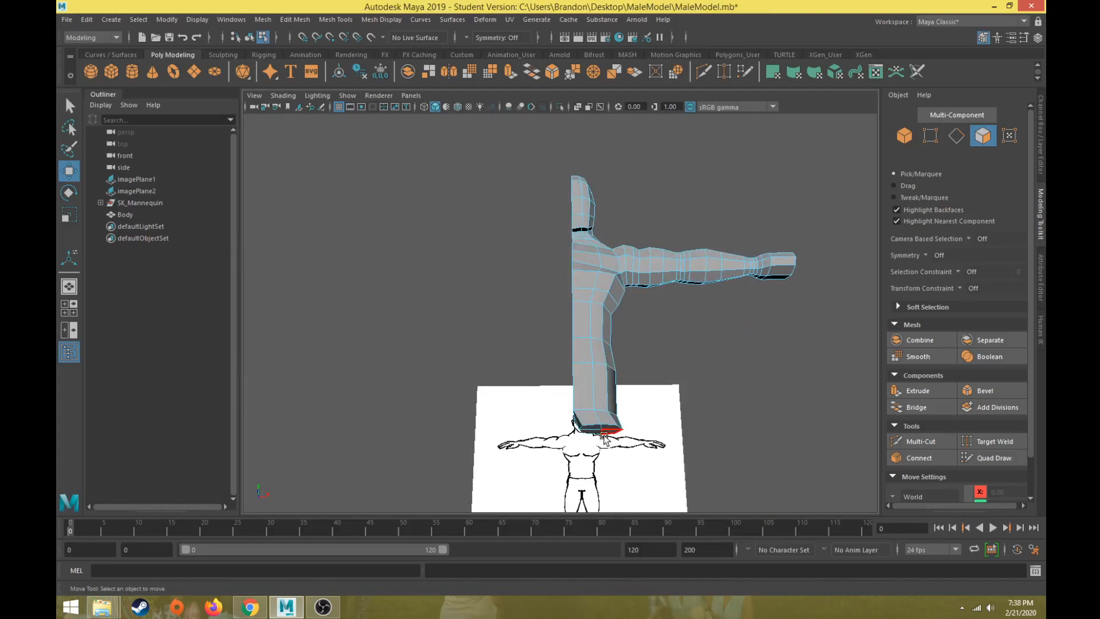
{"action": "mouse_move", "coordinate": [595, 253]}
{"action": "right_mouse_down"}
{"action": "mouse_move", "coordinate": [617, 240]}
{"action": "mouse_move", "coordinate": [612, 252]}
{"action": "right_mouse_up"}
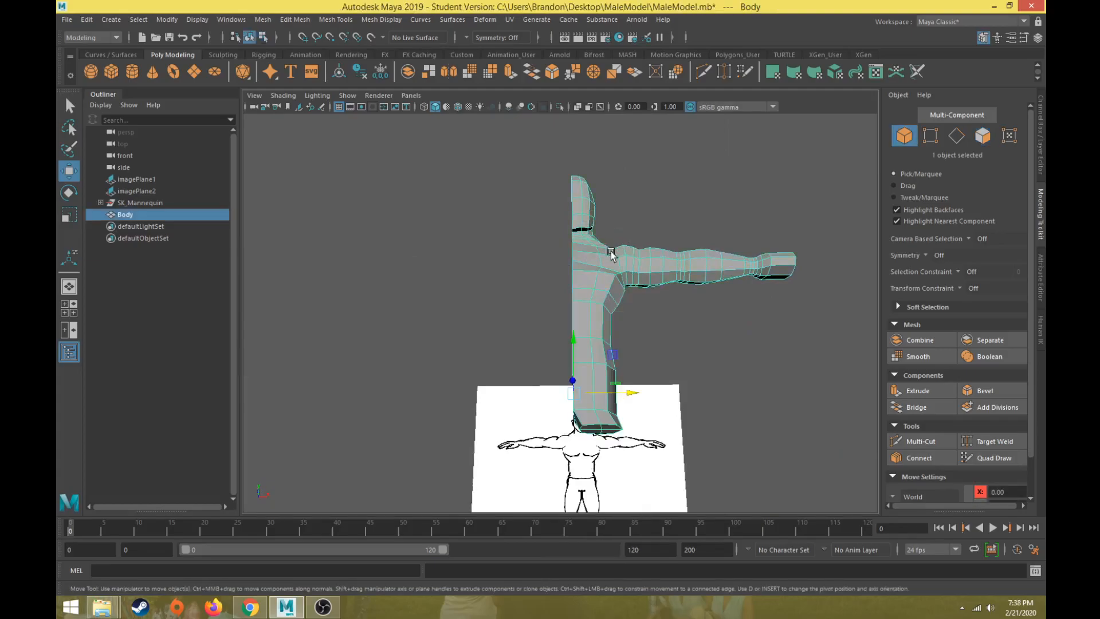
{"action": "left_click_drag", "start_coordinate": [525, 382], "coordinate": [555, 434], "text": "alt"}
{"action": "scroll", "coordinate": [555, 433], "scroll_direction": "up", "scroll_amount": 5}
{"action": "middle_click_drag", "start_coordinate": [555, 434], "coordinate": [576, 408], "text": "alt"}
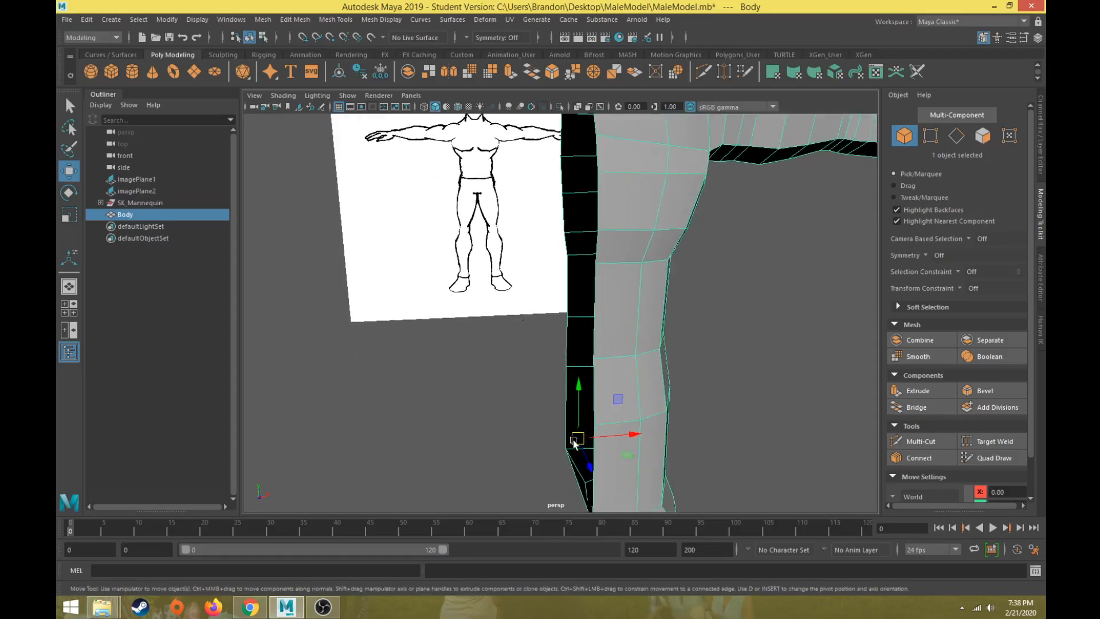
{"action": "key", "text": "space"}
{"action": "key", "text": "space"}
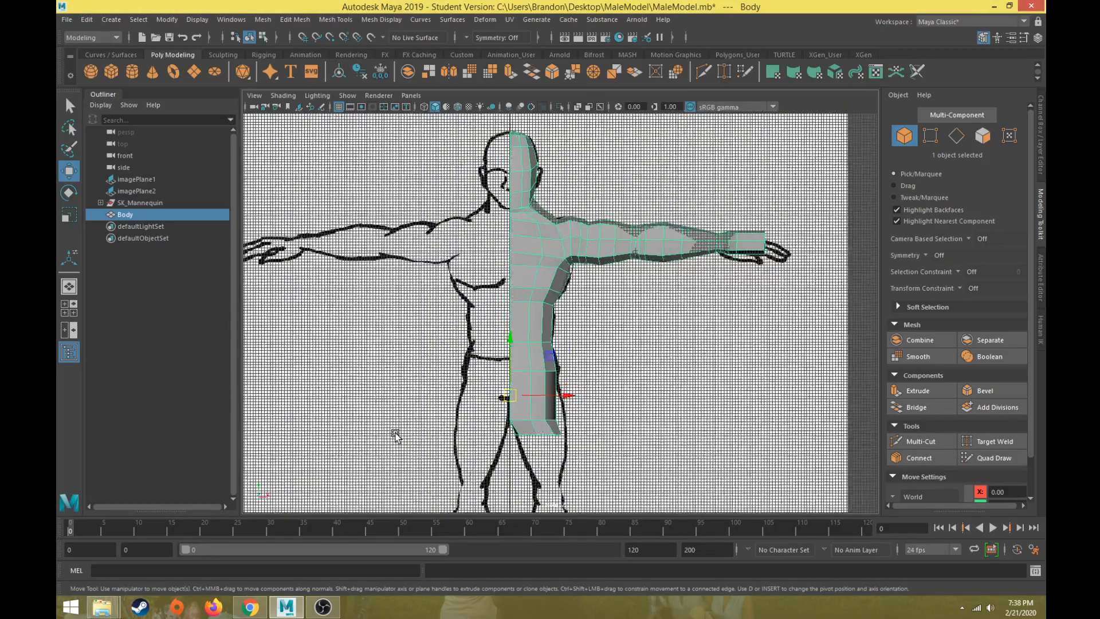
{"action": "scroll", "coordinate": [520, 252], "scroll_direction": "up", "scroll_amount": 10}
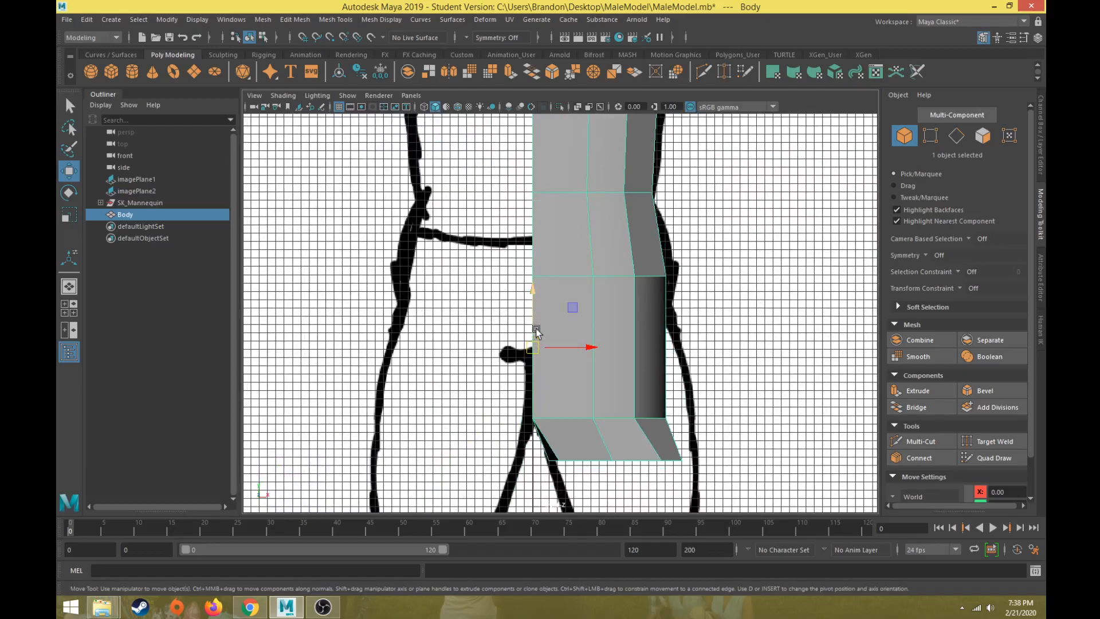
{"action": "key", "text": "space"}
{"action": "key", "text": "space"}
{"action": "scroll", "coordinate": [611, 295], "scroll_direction": "down", "scroll_amount": 3}
{"action": "left_click_drag", "start_coordinate": [624, 296], "coordinate": [572, 304], "text": "alt"}
{"action": "middle_click_drag", "start_coordinate": [573, 304], "coordinate": [545, 327], "text": "alt"}
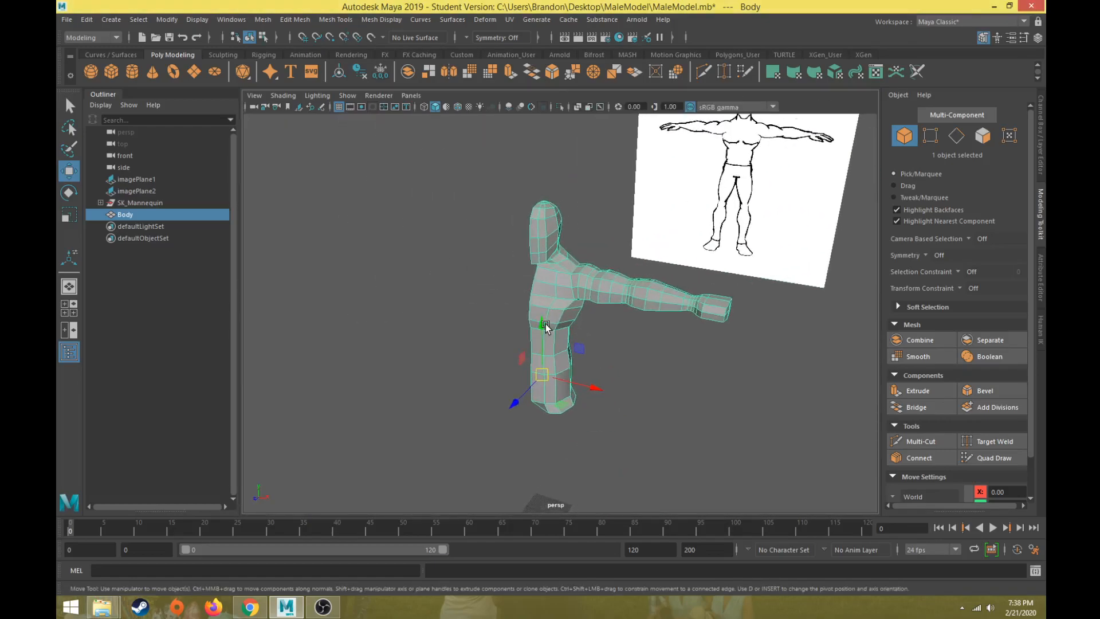
{"action": "scroll", "coordinate": [545, 327], "scroll_direction": "up", "scroll_amount": 4}
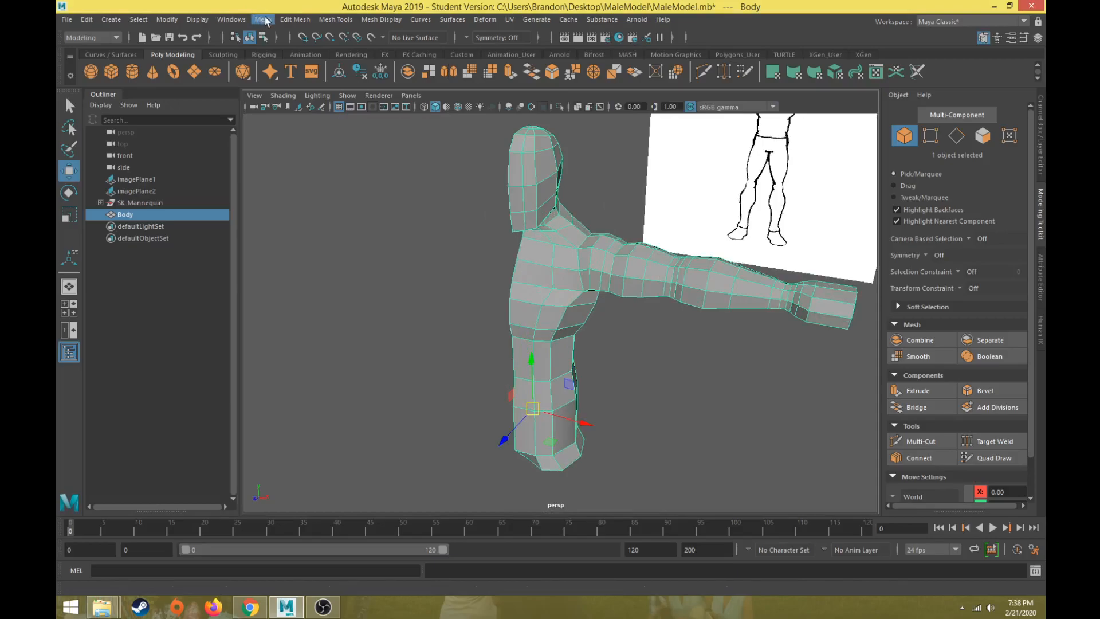
- Open the Mirror options for the half body and place the dialog clear of the model
{"action": "left_click", "coordinate": [264, 20]}
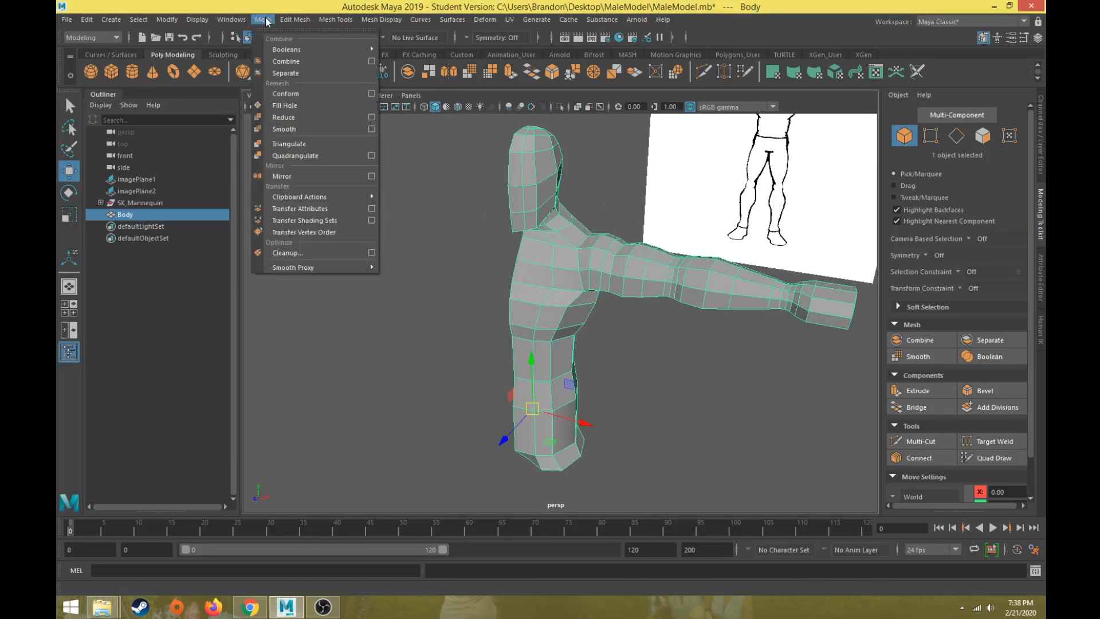
{"action": "left_click", "coordinate": [372, 177]}
{"action": "left_click_drag", "start_coordinate": [454, 232], "coordinate": [169, 96]}
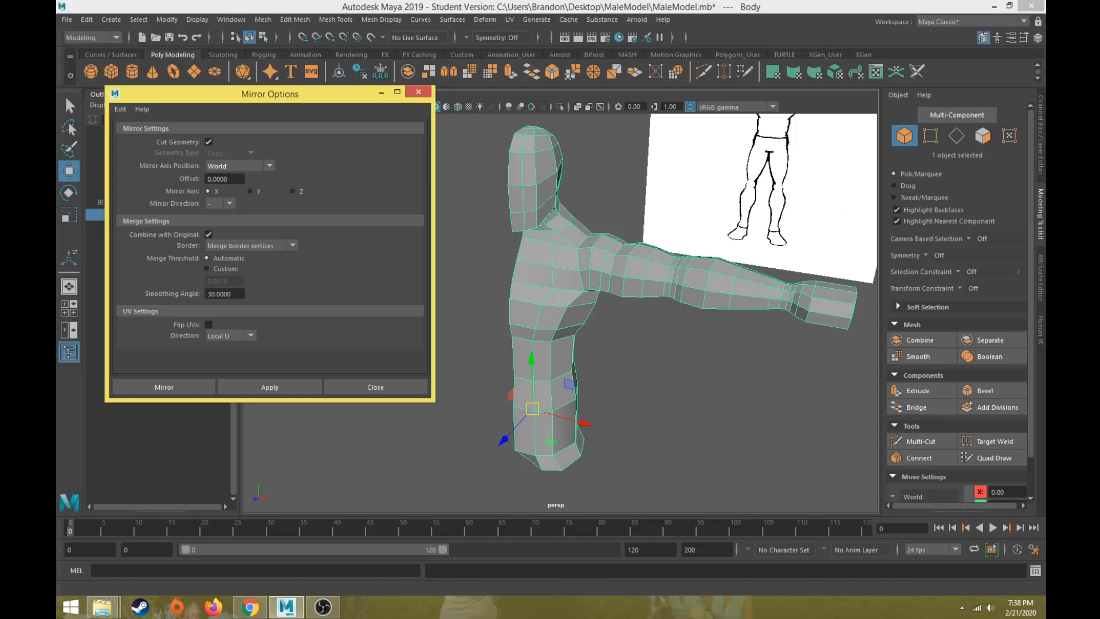
{"action": "left_click", "coordinate": [1042, 130]}
{"action": "left_click_drag", "start_coordinate": [591, 426], "coordinate": [633, 426]}
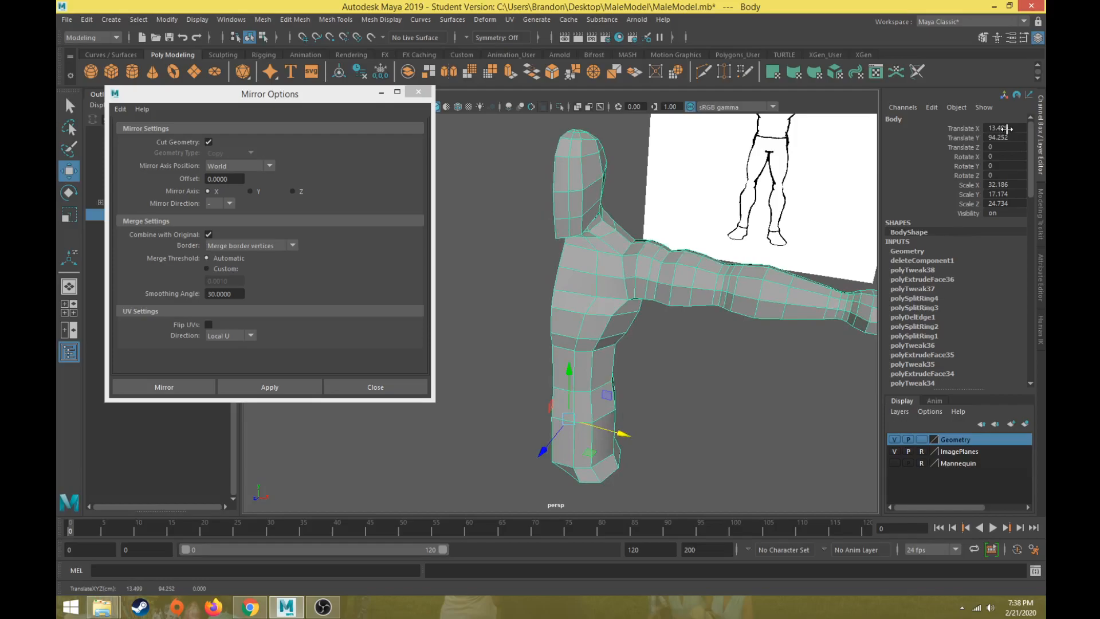
{"action": "key", "text": "ctrl+z"}
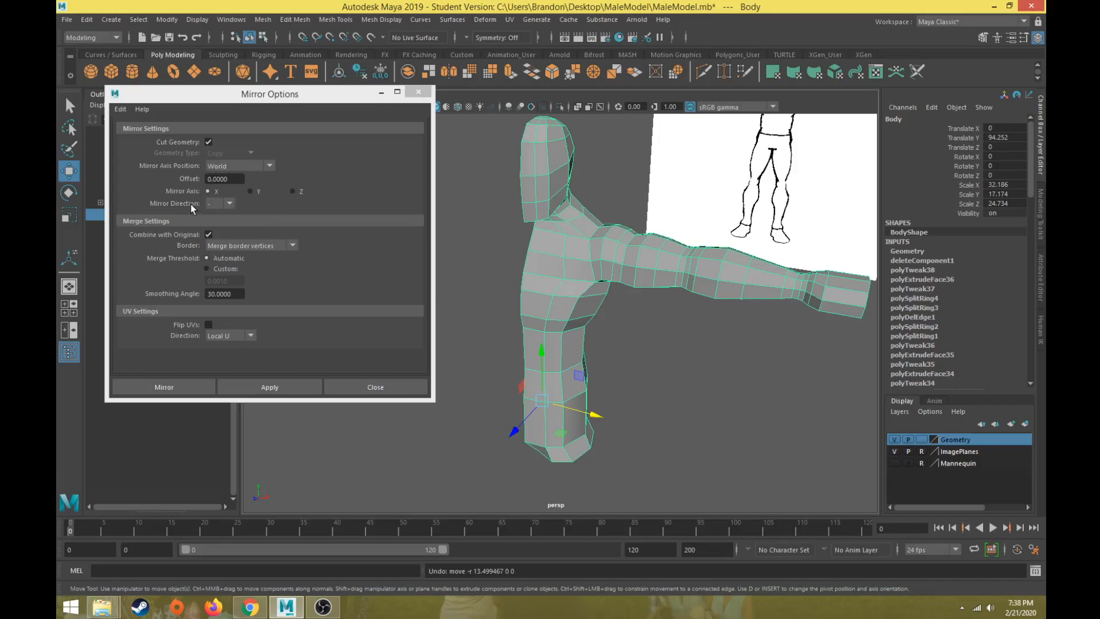
- Mirror the half body across the world X axis with merged border vertices and reselect the complete body
{"action": "left_click", "coordinate": [198, 388]}
{"action": "left_click_drag", "start_coordinate": [436, 378], "coordinate": [442, 296], "text": "alt"}
{"action": "left_click_drag", "start_coordinate": [501, 285], "coordinate": [482, 371], "text": "alt"}
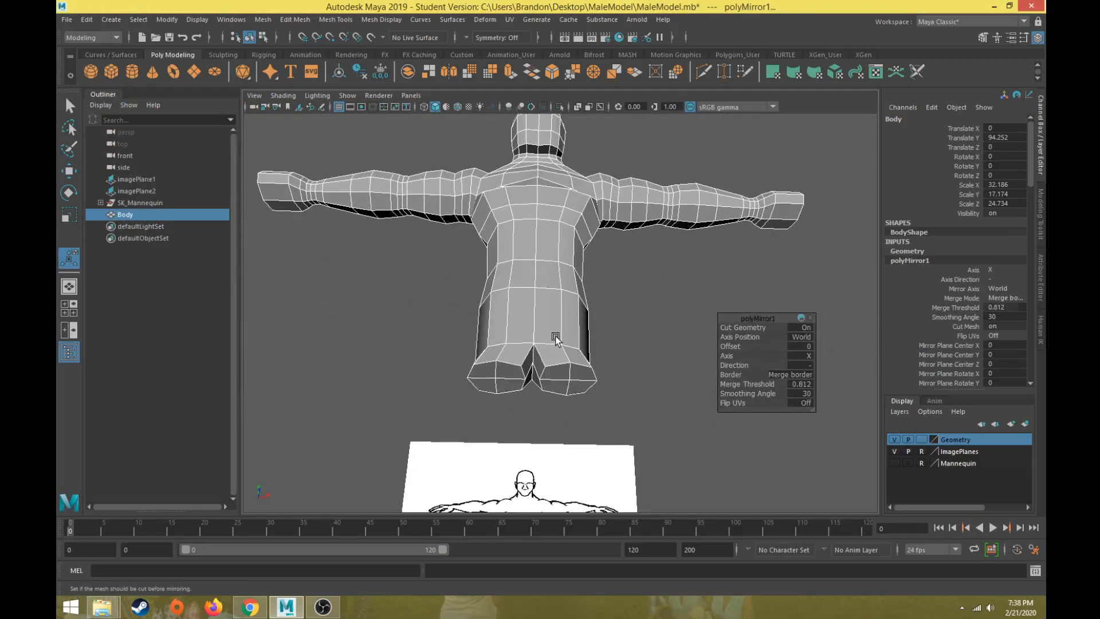
{"action": "left_click", "coordinate": [613, 260]}
{"action": "left_click", "coordinate": [570, 235]}
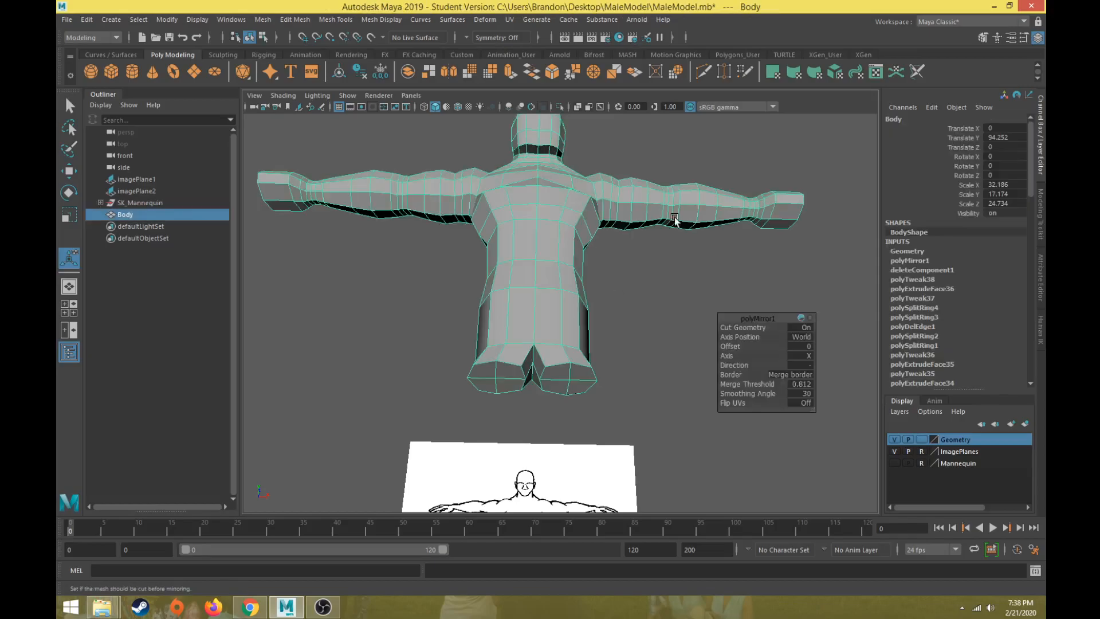
- Turn on Object X symmetry for editing the mirrored body
{"action": "left_click", "coordinate": [1041, 204]}
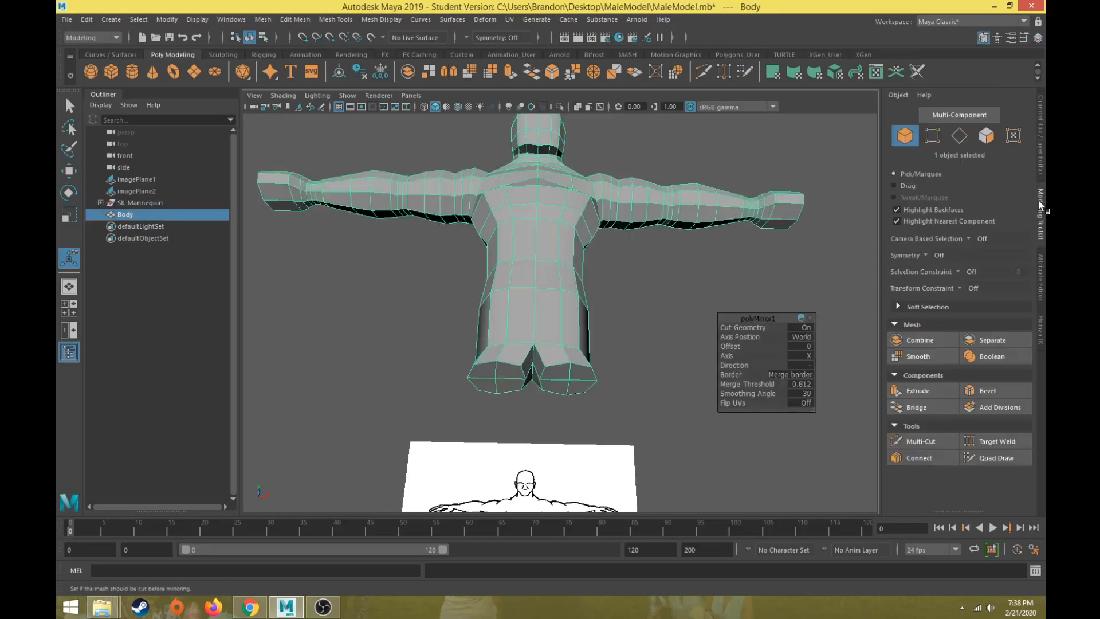
{"action": "left_click", "coordinate": [925, 255]}
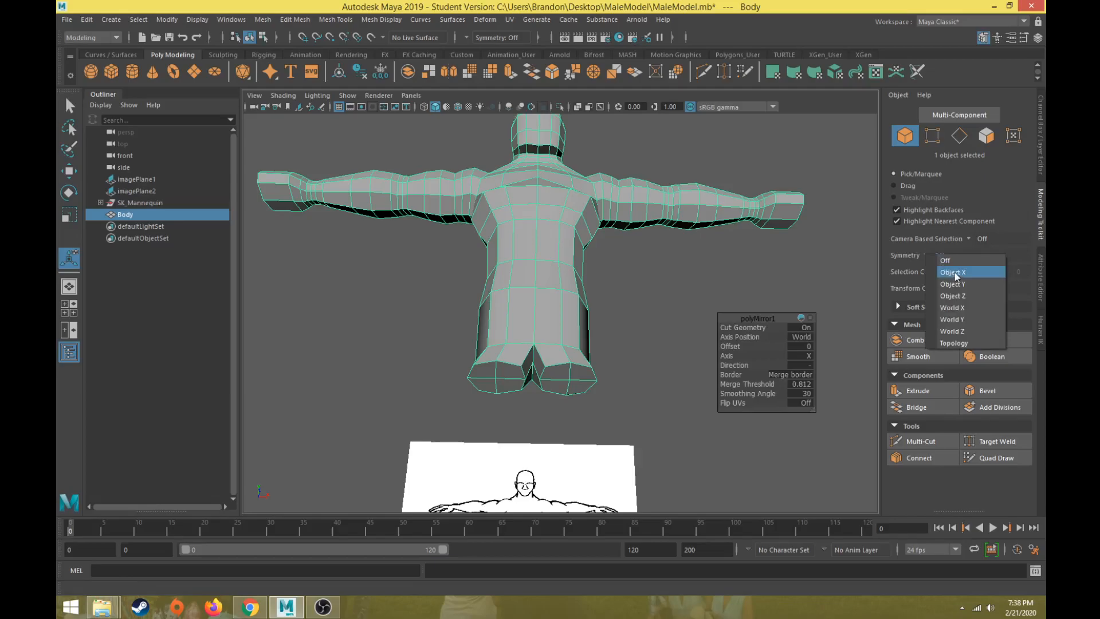
{"action": "left_click", "coordinate": [955, 274]}
- In face mode, select all the bottom end faces of both leg stubs
{"action": "right_click_drag", "start_coordinate": [558, 294], "coordinate": [560, 314]}
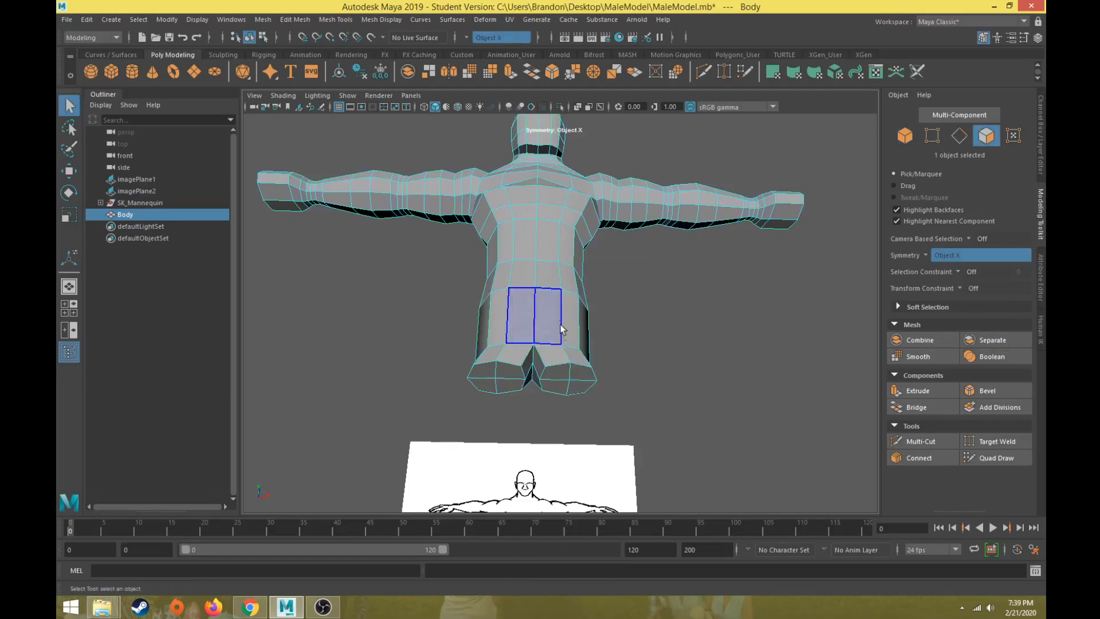
{"action": "left_click", "coordinate": [573, 373]}
{"action": "left_click", "coordinate": [576, 388], "text": "shift"}
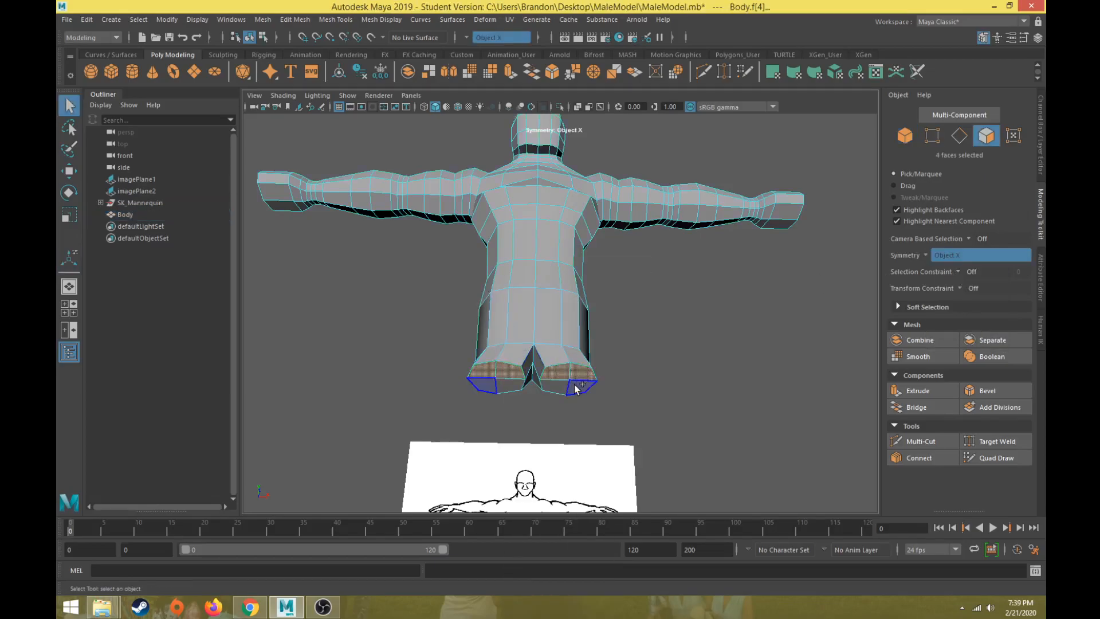
{"action": "left_click", "coordinate": [585, 378], "text": "shift"}
{"action": "key", "text": "w"}
{"action": "left_click_drag", "start_coordinate": [606, 347], "coordinate": [621, 327]}
{"action": "key", "text": "ctrl+z"}
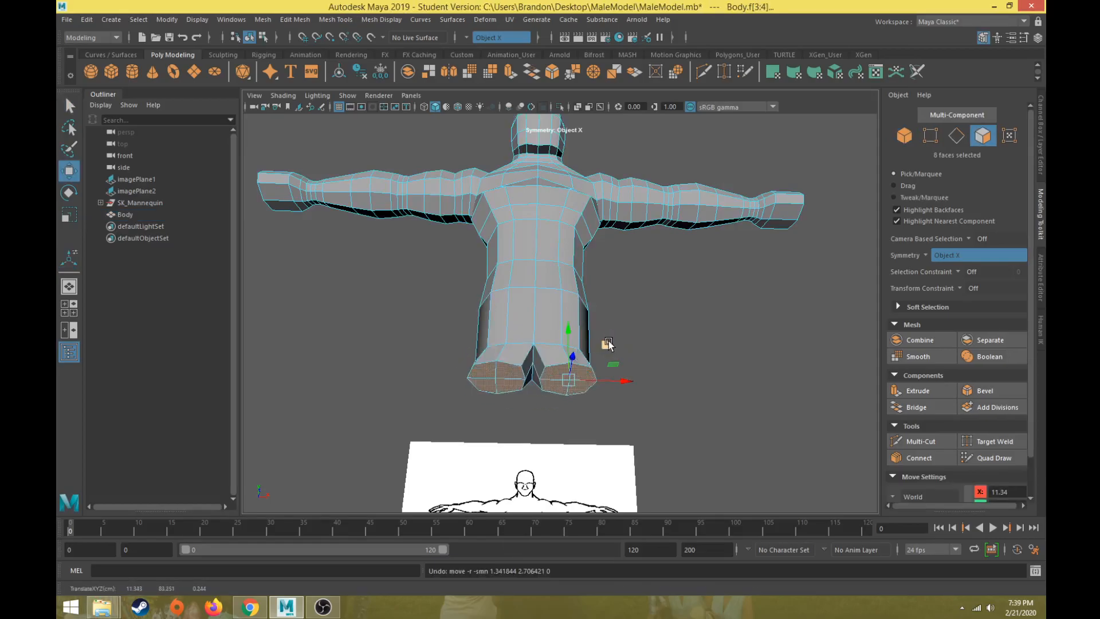
- In the front view, reposition the upper and lower vertex rows of the leg stubs to match the reference hip and thigh outline
{"action": "left_click_drag", "start_coordinate": [561, 397], "coordinate": [530, 386], "text": "alt"}
{"action": "key", "text": "space"}
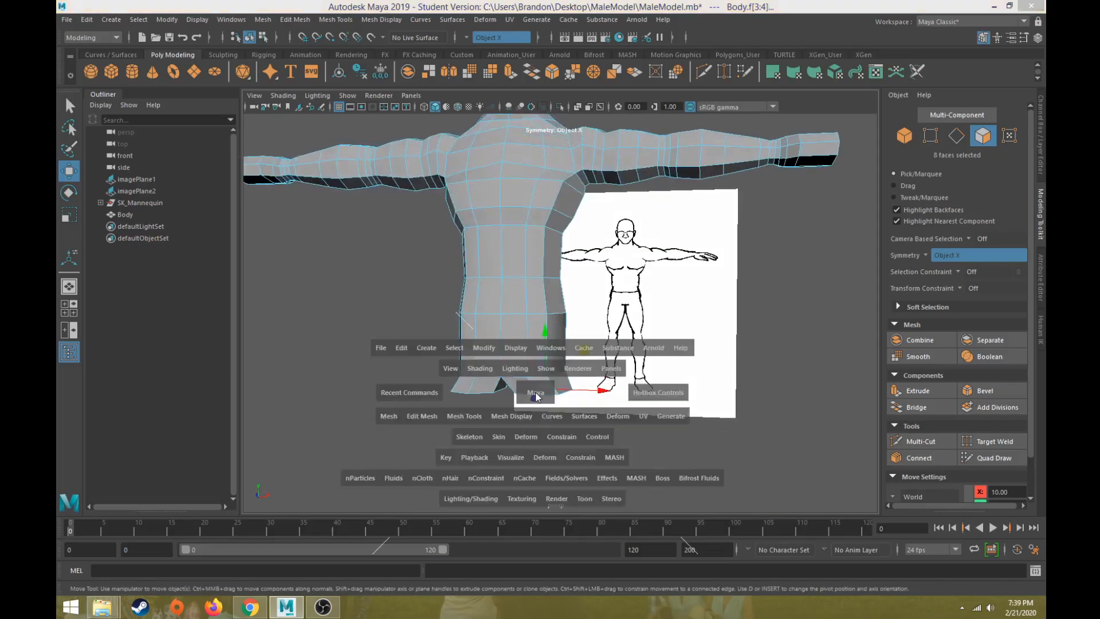
{"action": "scroll", "coordinate": [452, 374], "scroll_direction": "down", "scroll_amount": 3}
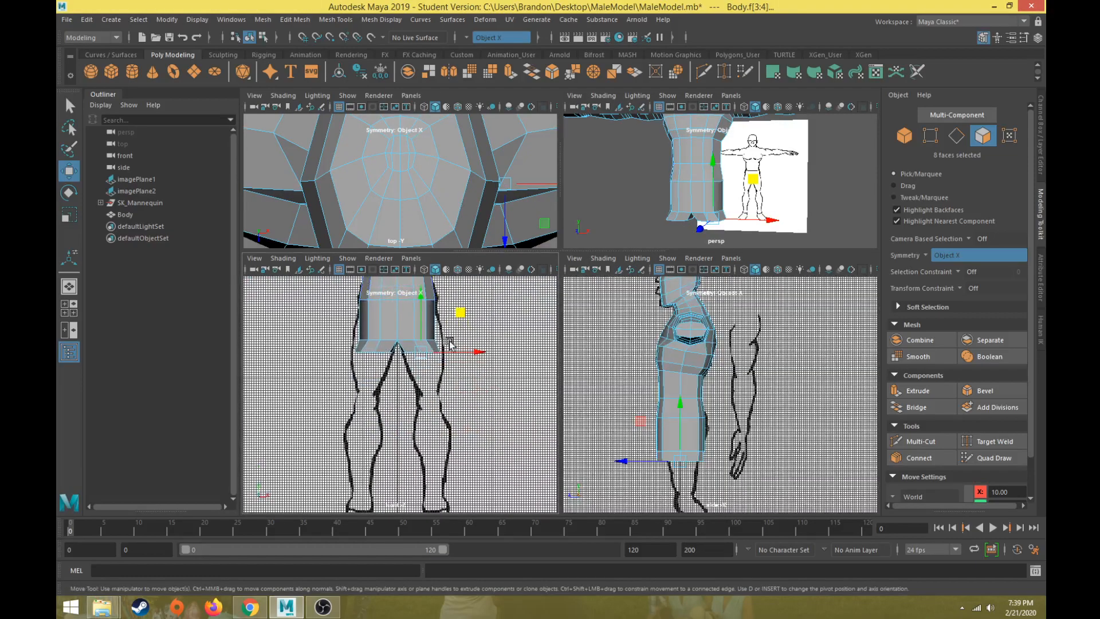
{"action": "left_click_drag", "start_coordinate": [651, 375], "coordinate": [616, 361], "text": "alt"}
{"action": "scroll", "coordinate": [390, 373], "scroll_direction": "up", "scroll_amount": 8}
{"action": "right_click_drag", "start_coordinate": [382, 282], "coordinate": [325, 282]}
{"action": "scroll", "coordinate": [401, 395], "scroll_direction": "up", "scroll_amount": 6}
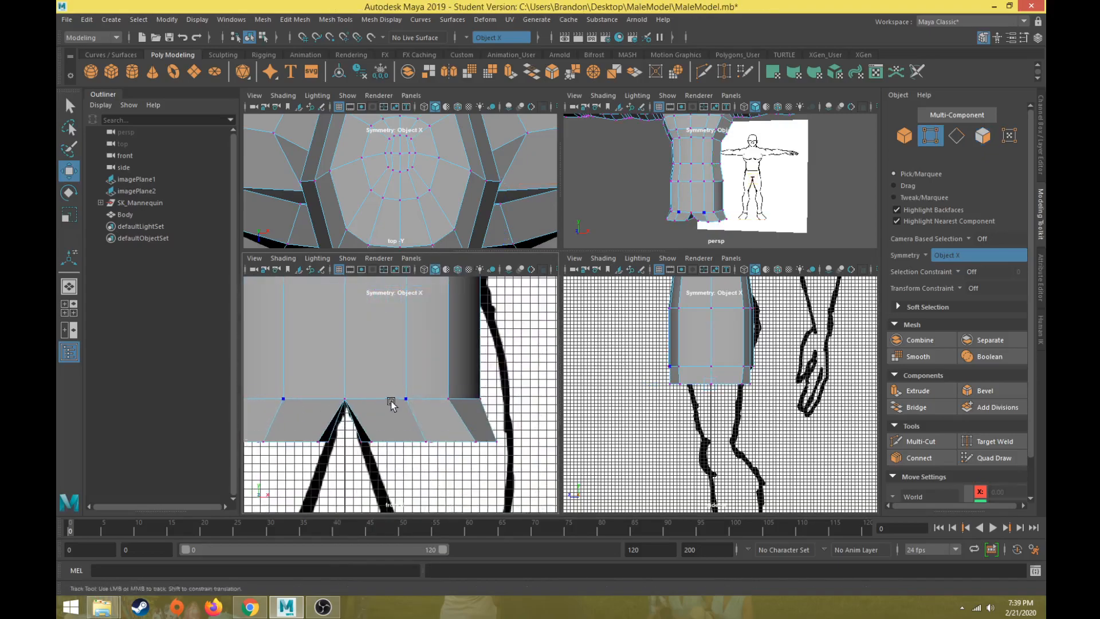
{"action": "left_click_drag", "start_coordinate": [427, 408], "coordinate": [428, 408]}
{"action": "left_click_drag", "start_coordinate": [512, 388], "coordinate": [539, 386]}
{"action": "left_click_drag", "start_coordinate": [454, 386], "coordinate": [537, 391]}
{"action": "left_click_drag", "start_coordinate": [438, 452], "coordinate": [539, 433]}
{"action": "left_click_drag", "start_coordinate": [423, 430], "coordinate": [500, 433]}
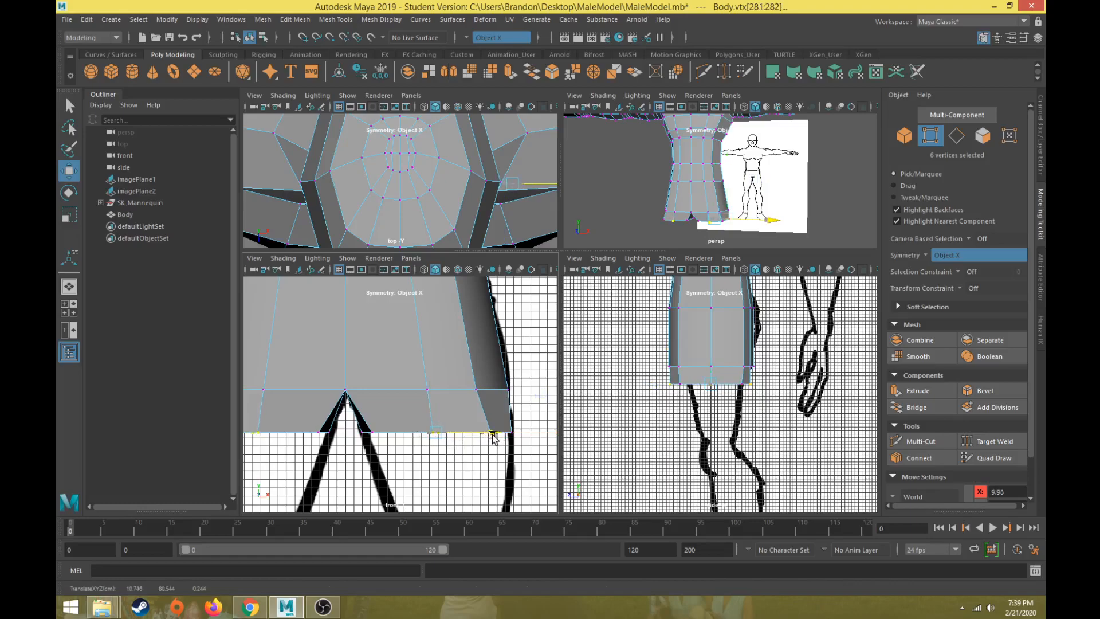
- Reselect the stub end faces, then narrow them in depth and shift them to fit the side-view reference thigh
{"action": "right_click_drag", "start_coordinate": [711, 183], "coordinate": [711, 209]}
{"action": "left_click_drag", "start_coordinate": [711, 210], "coordinate": [673, 172], "text": "alt"}
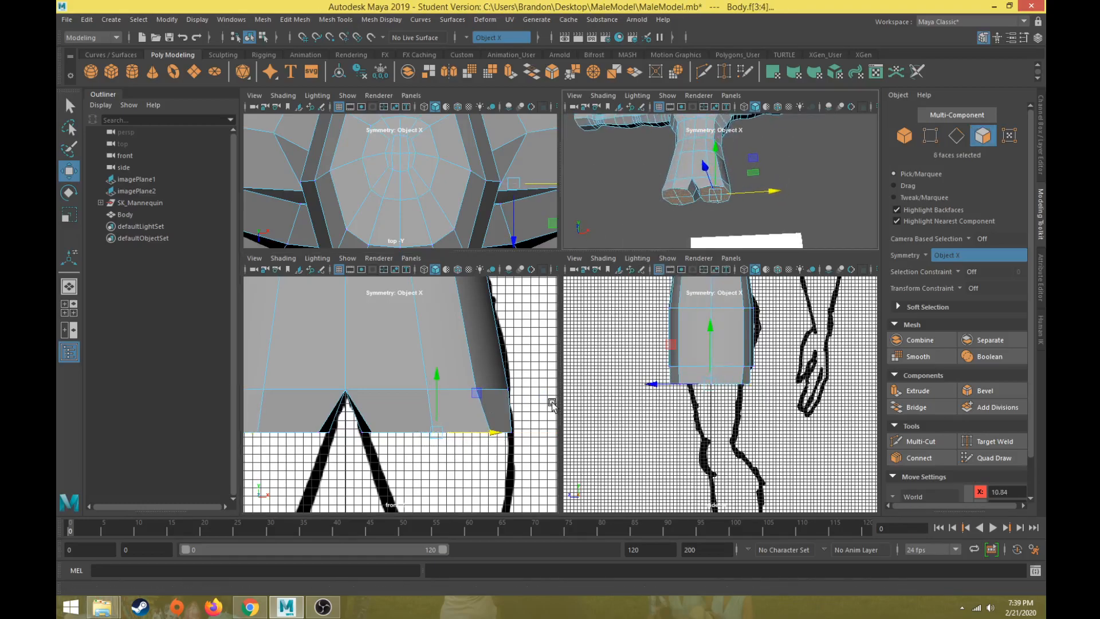
{"action": "key", "text": "r"}
{"action": "scroll", "coordinate": [653, 400], "scroll_direction": "up", "scroll_amount": 4}
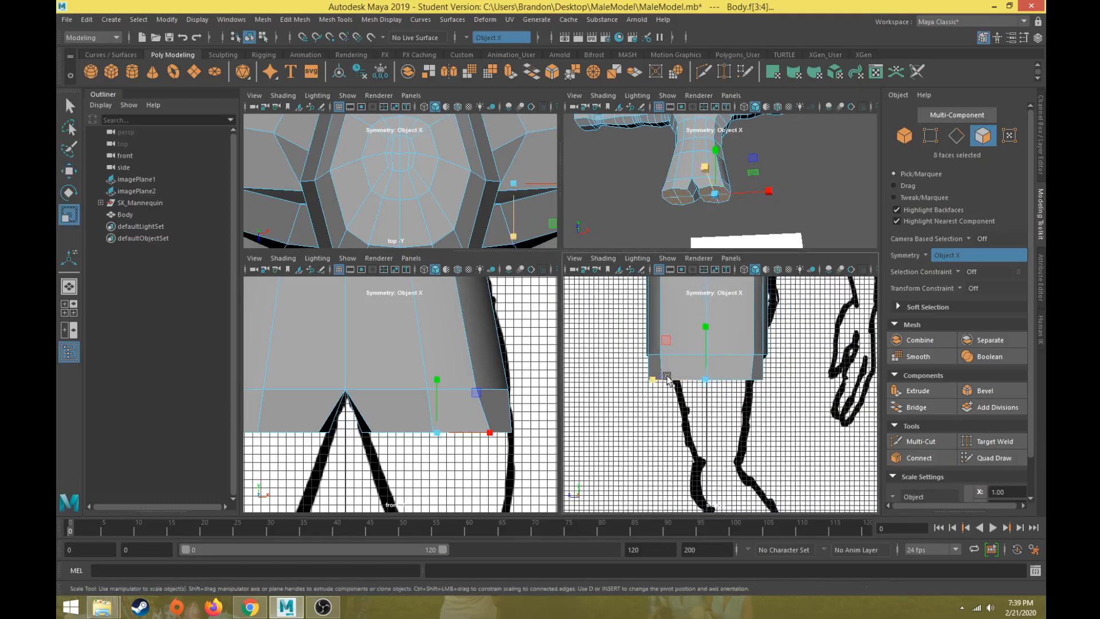
{"action": "left_click_drag", "start_coordinate": [655, 380], "coordinate": [663, 382]}
{"action": "key", "text": "w"}
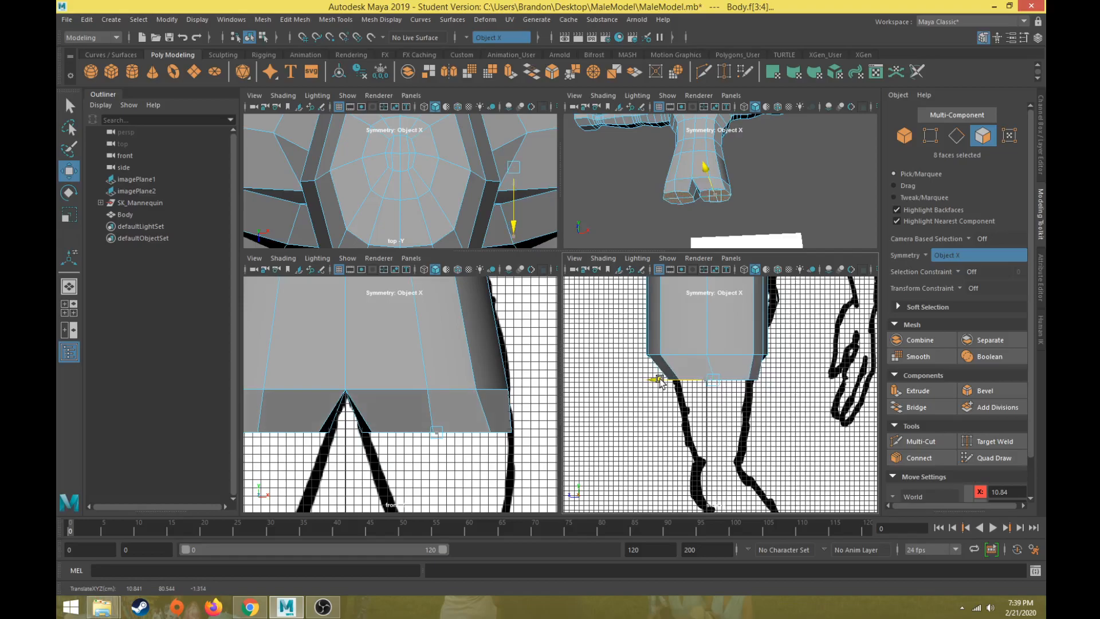
- In the side view, move the front and back vertices above the stub ends inward to taper the hips along the reference
{"action": "right_click_drag", "start_coordinate": [663, 301], "coordinate": [611, 297]}
{"action": "left_click", "coordinate": [654, 361]}
{"action": "left_click_drag", "start_coordinate": [654, 358], "coordinate": [615, 354]}
{"action": "middle_click_drag", "start_coordinate": [613, 368], "coordinate": [599, 339], "text": "alt"}
{"action": "left_click_drag", "start_coordinate": [723, 382], "coordinate": [714, 376]}
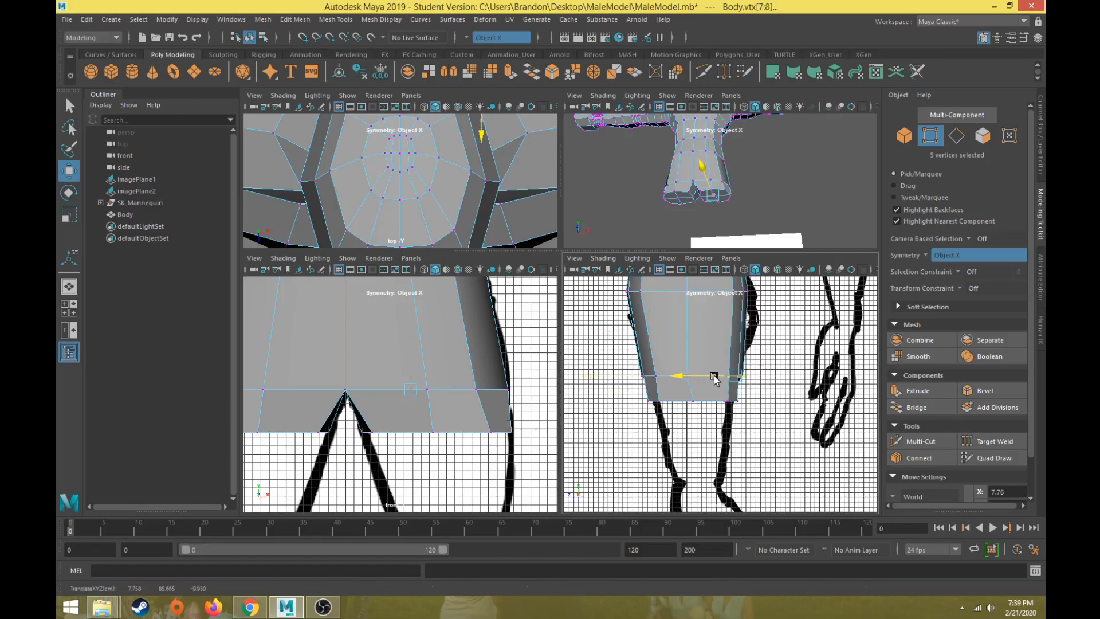
- Extrude the end faces of both leg stubs downward along the reference thigh in the side view
{"action": "scroll", "coordinate": [620, 179], "scroll_direction": "down", "scroll_amount": 5}
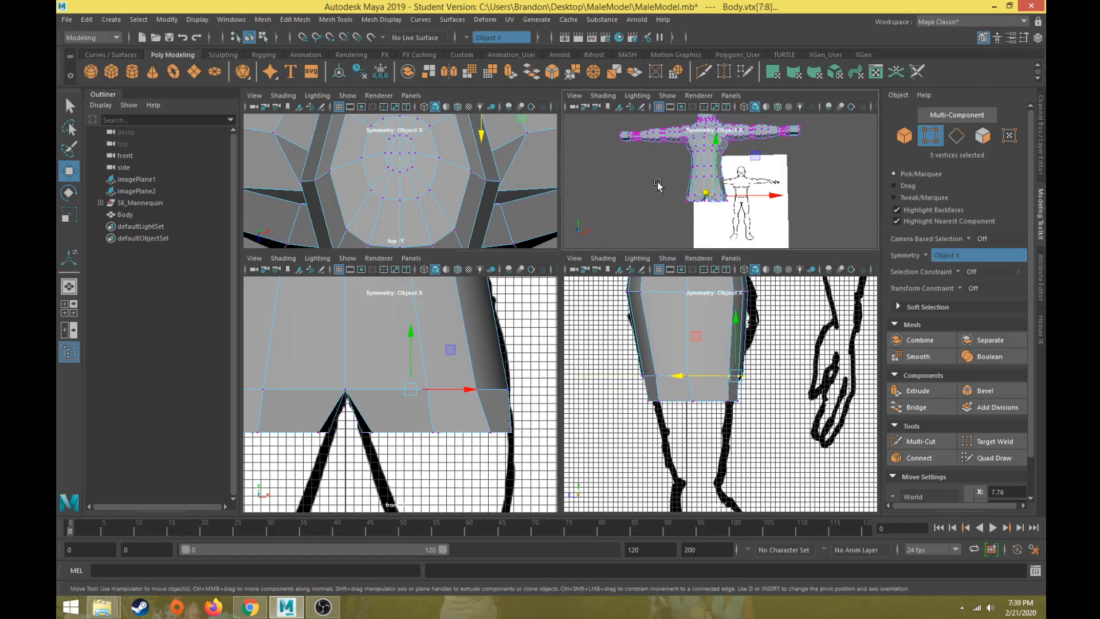
{"action": "right_click_drag", "start_coordinate": [661, 163], "coordinate": [659, 189]}
{"action": "left_click_drag", "start_coordinate": [640, 362], "coordinate": [654, 363], "text": "alt"}
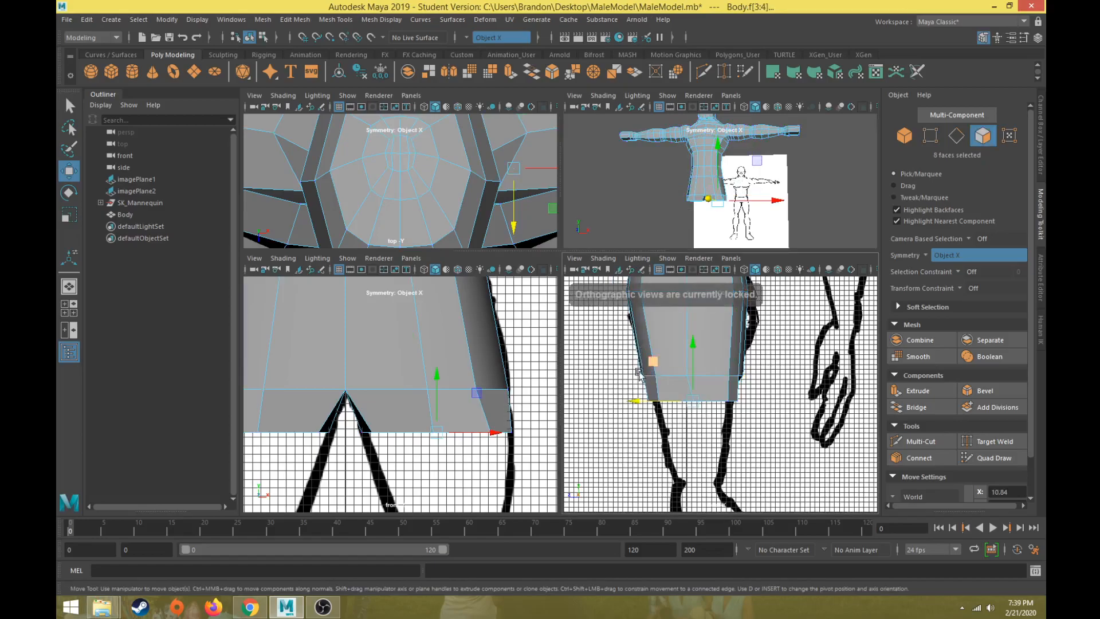
{"action": "scroll", "coordinate": [753, 388], "scroll_direction": "down", "scroll_amount": 5}
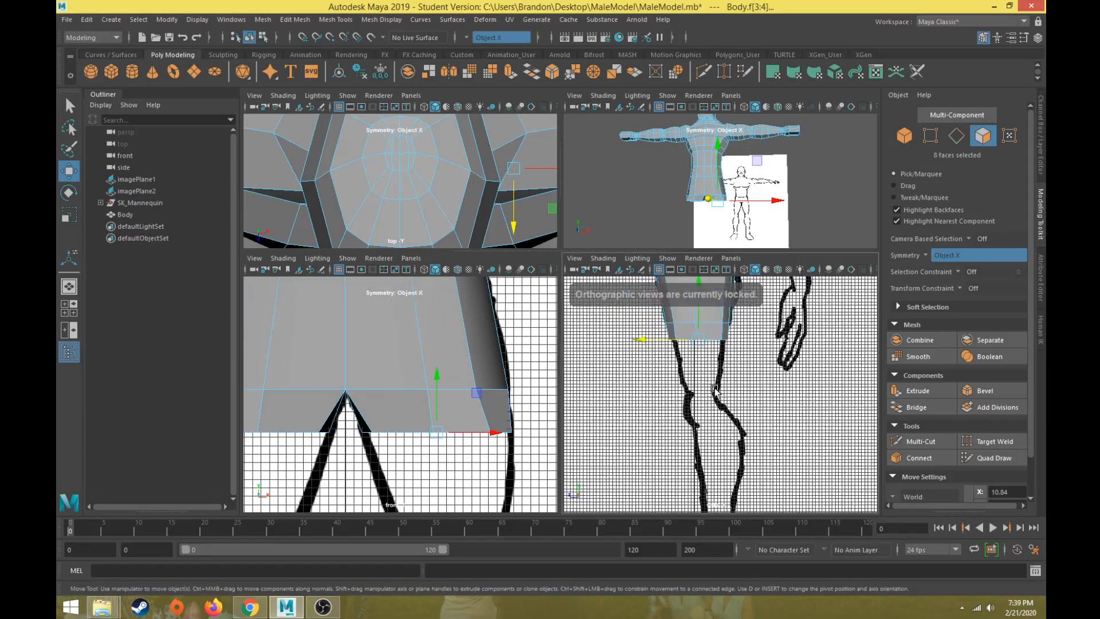
{"action": "scroll", "coordinate": [677, 459], "scroll_direction": "down", "scroll_amount": 5}
{"action": "scroll", "coordinate": [697, 455], "scroll_direction": "up", "scroll_amount": 4}
{"action": "middle_click_drag", "start_coordinate": [707, 456], "coordinate": [719, 396], "text": "alt"}
{"action": "mouse_move", "coordinate": [699, 296]}
{"action": "left_mouse_down"}
{"action": "mouse_move", "coordinate": [710, 311]}
{"action": "mouse_move", "coordinate": [706, 301]}
{"action": "left_mouse_up"}
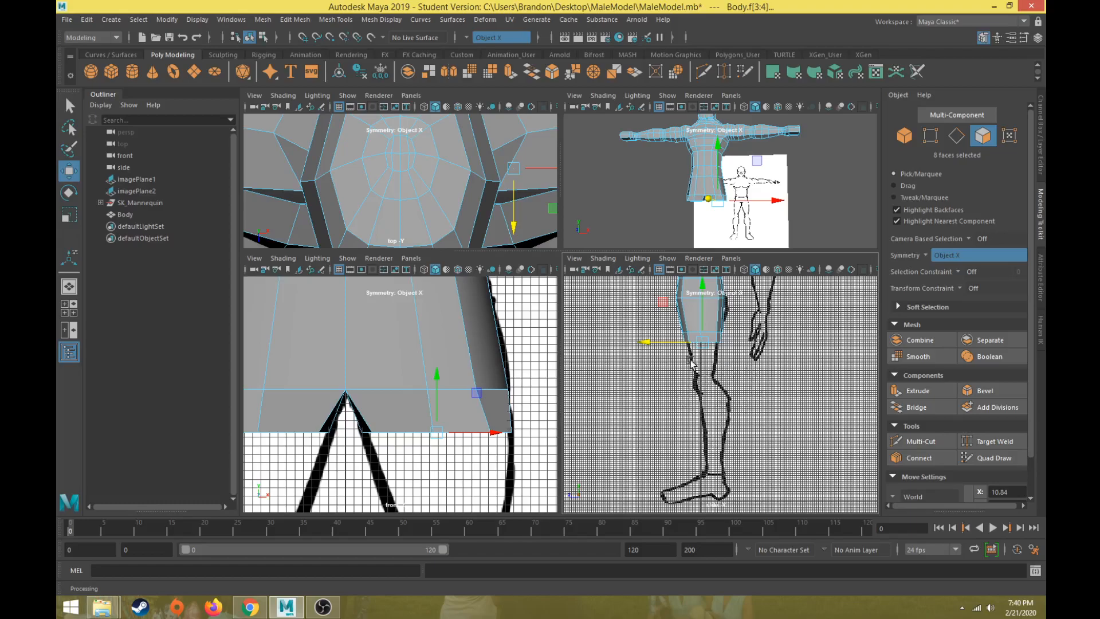
{"action": "left_click_drag", "start_coordinate": [690, 219], "coordinate": [750, 182], "text": "alt"}
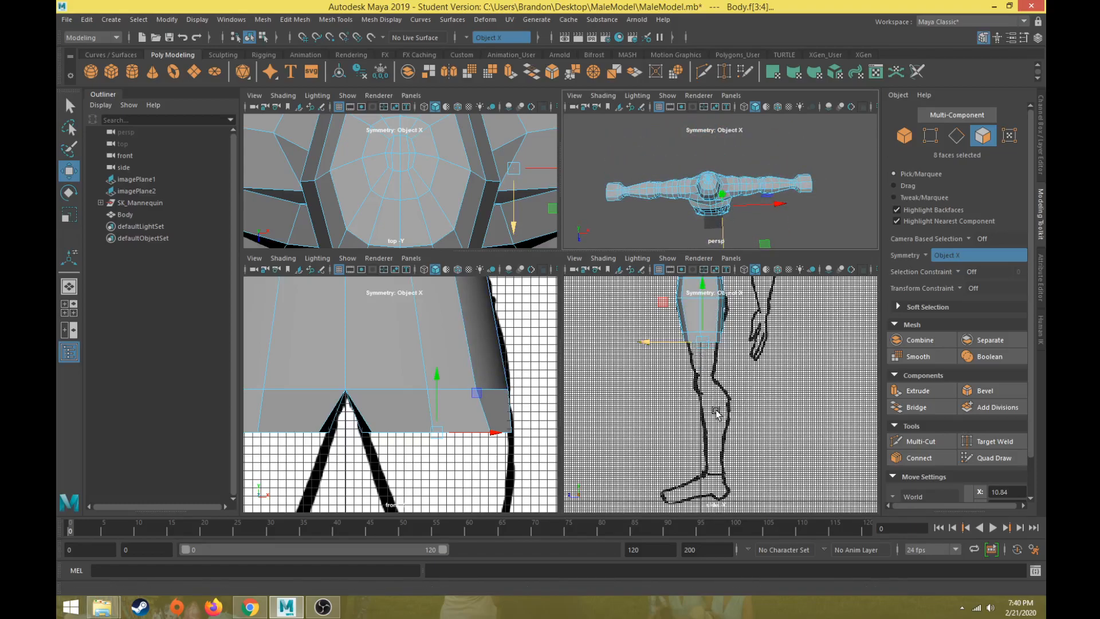
{"action": "scroll", "coordinate": [697, 397], "scroll_direction": "up", "scroll_amount": 1}
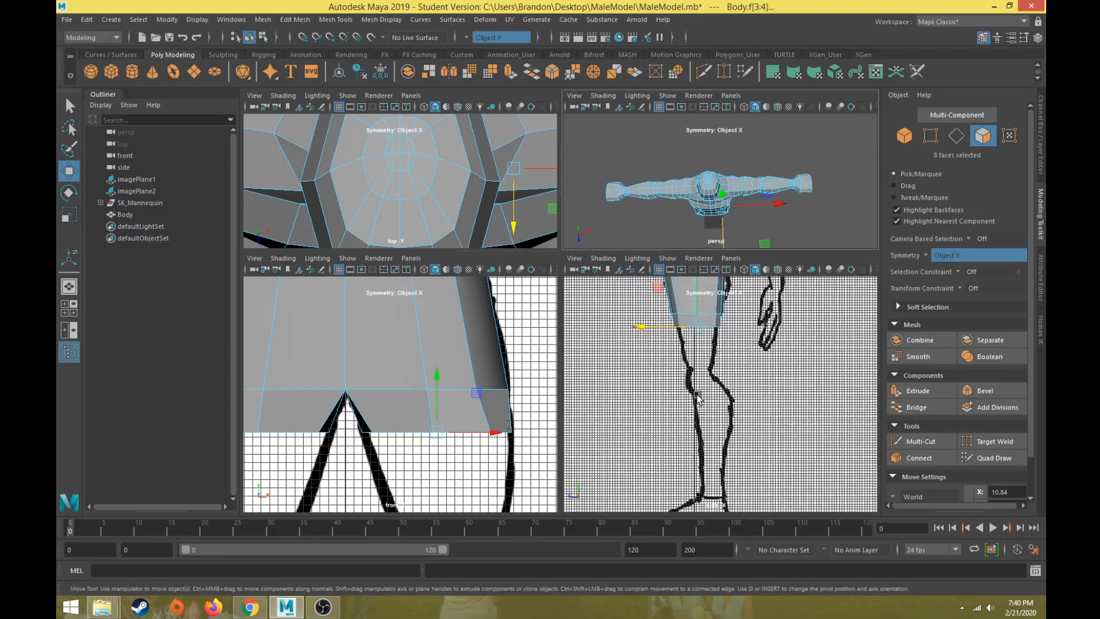
{"action": "left_click", "coordinate": [920, 391]}
{"action": "key", "text": "w"}
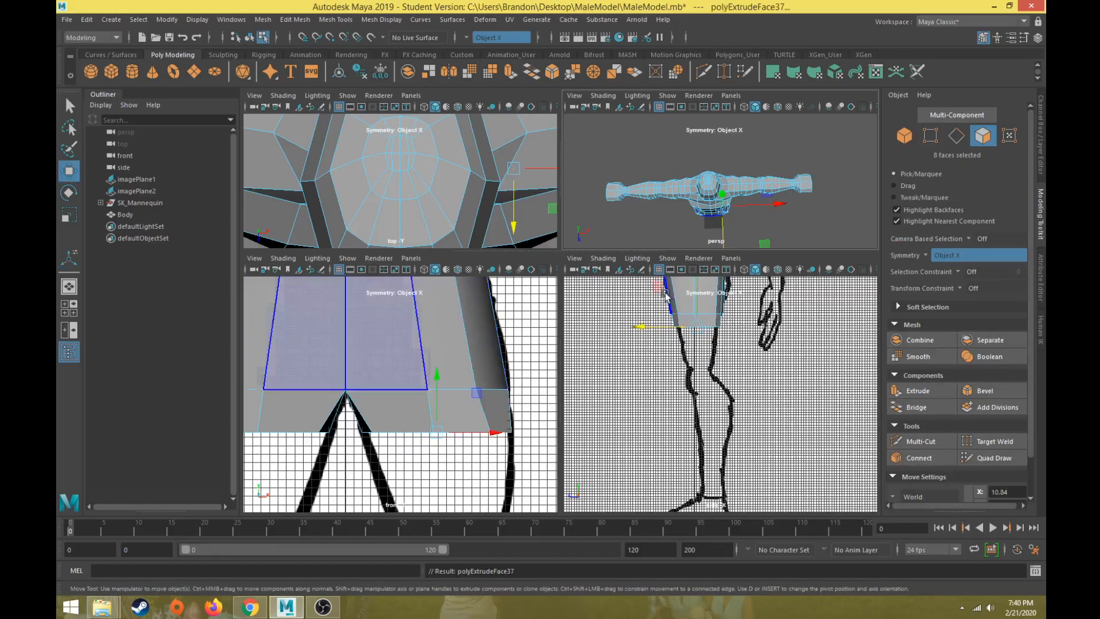
{"action": "left_click_drag", "start_coordinate": [659, 291], "coordinate": [660, 312]}
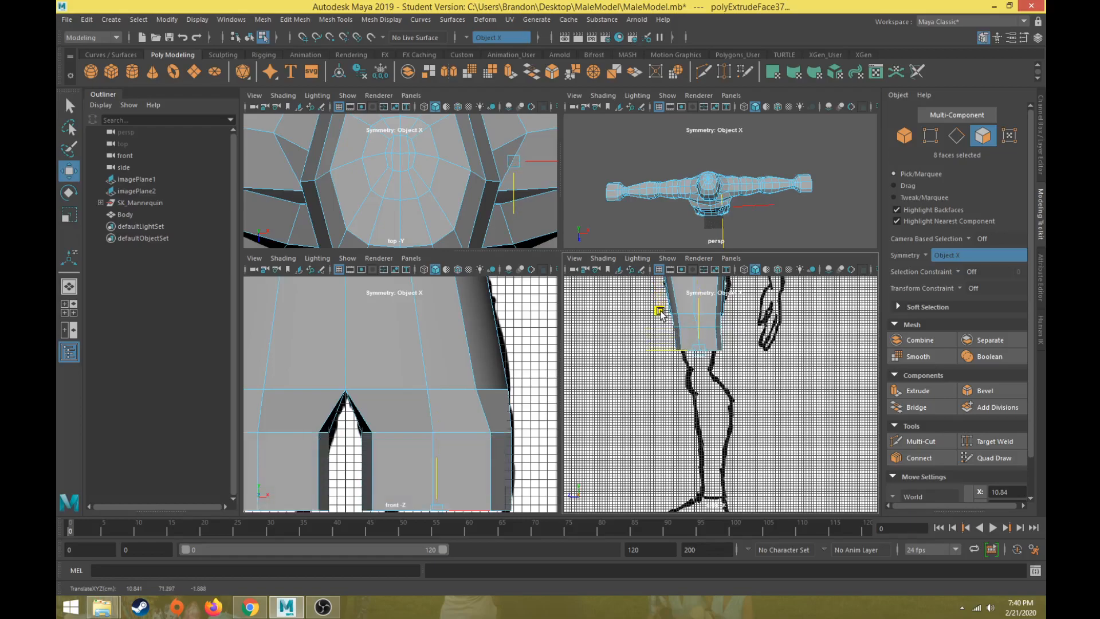
- Scale down the extruded thigh ends, then shift and tilt them in the front view to fit the reference outline
{"action": "key", "text": "r"}
{"action": "left_click_drag", "start_coordinate": [708, 221], "coordinate": [700, 176], "text": "alt"}
{"action": "key", "text": "f"}
{"action": "middle_click_drag", "start_coordinate": [506, 442], "coordinate": [467, 365], "text": "alt"}
{"action": "key", "text": "w"}
{"action": "left_click_drag", "start_coordinate": [485, 353], "coordinate": [495, 353]}
{"action": "key", "text": "e"}
{"action": "middle_click_drag", "start_coordinate": [486, 321], "coordinate": [486, 348], "text": "alt"}
{"action": "left_click_drag", "start_coordinate": [485, 348], "coordinate": [496, 329]}
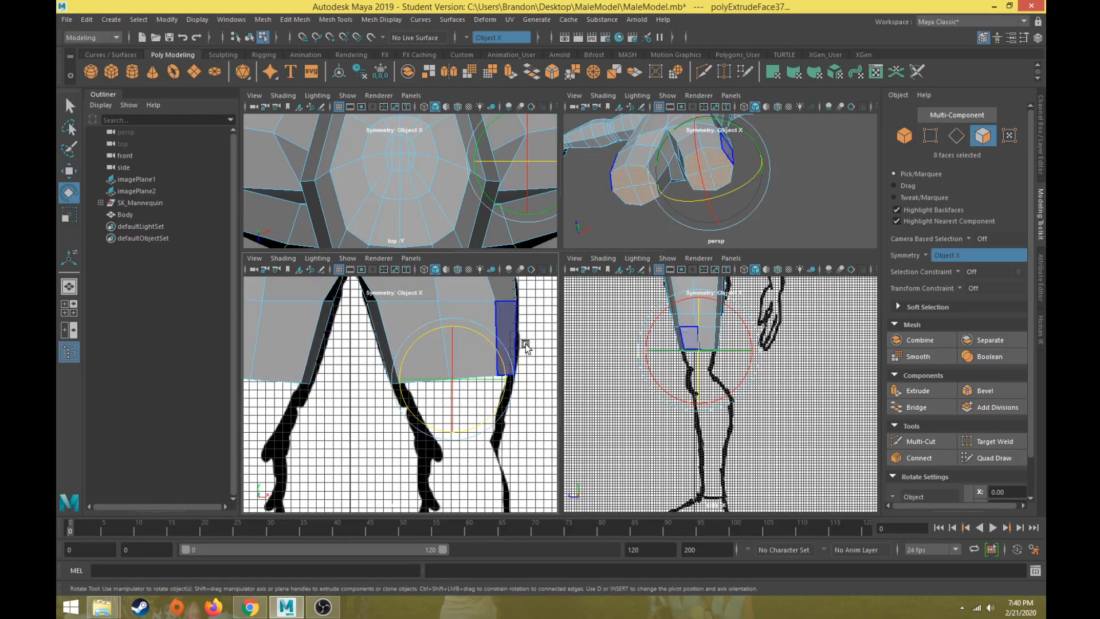
- Extrude the thigh ends down to the top of the knee, then shrink and shift them to match the reference
{"action": "scroll", "coordinate": [513, 437], "scroll_direction": "down", "scroll_amount": 2}
{"action": "scroll", "coordinate": [659, 413], "scroll_direction": "up", "scroll_amount": 2}
{"action": "key", "text": "ctrl+e"}
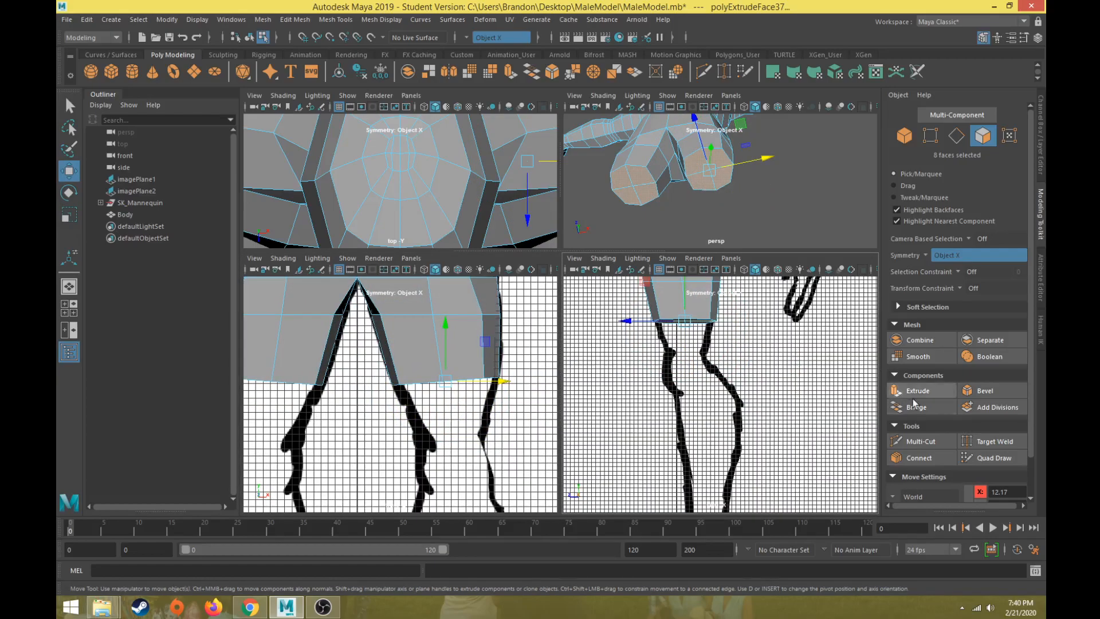
{"action": "key", "text": "w"}
{"action": "left_click_drag", "start_coordinate": [645, 289], "coordinate": [648, 316]}
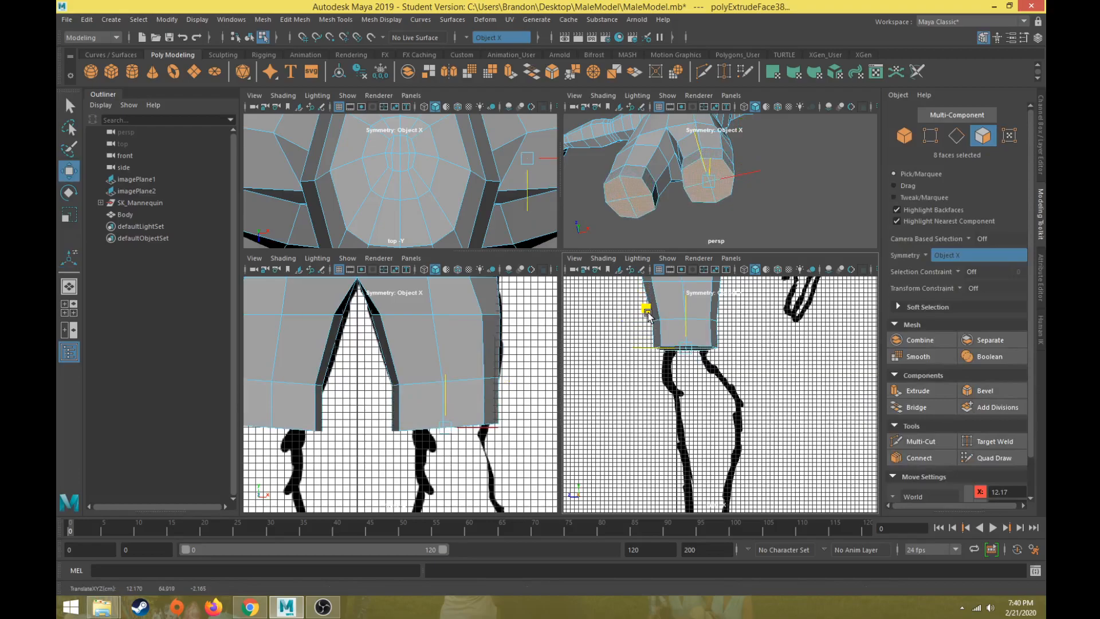
{"action": "key", "text": "r"}
{"action": "left_click_drag", "start_coordinate": [713, 179], "coordinate": [711, 250]}
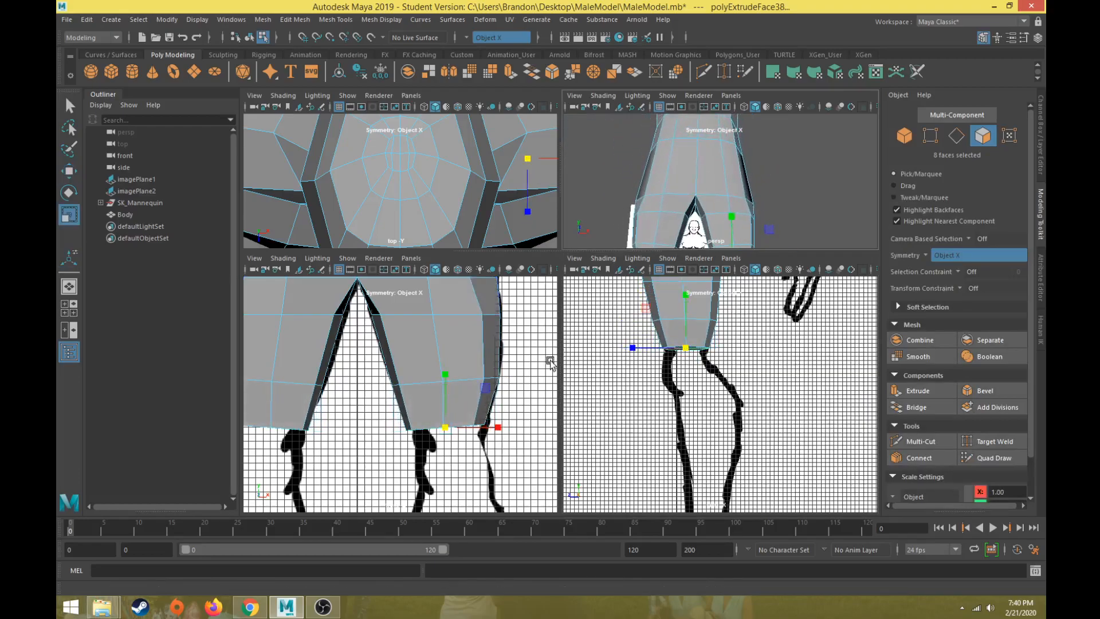
{"action": "middle_click_drag", "start_coordinate": [508, 388], "coordinate": [503, 355], "text": "alt"}
{"action": "key", "text": "w"}
{"action": "left_click_drag", "start_coordinate": [487, 394], "coordinate": [490, 395]}
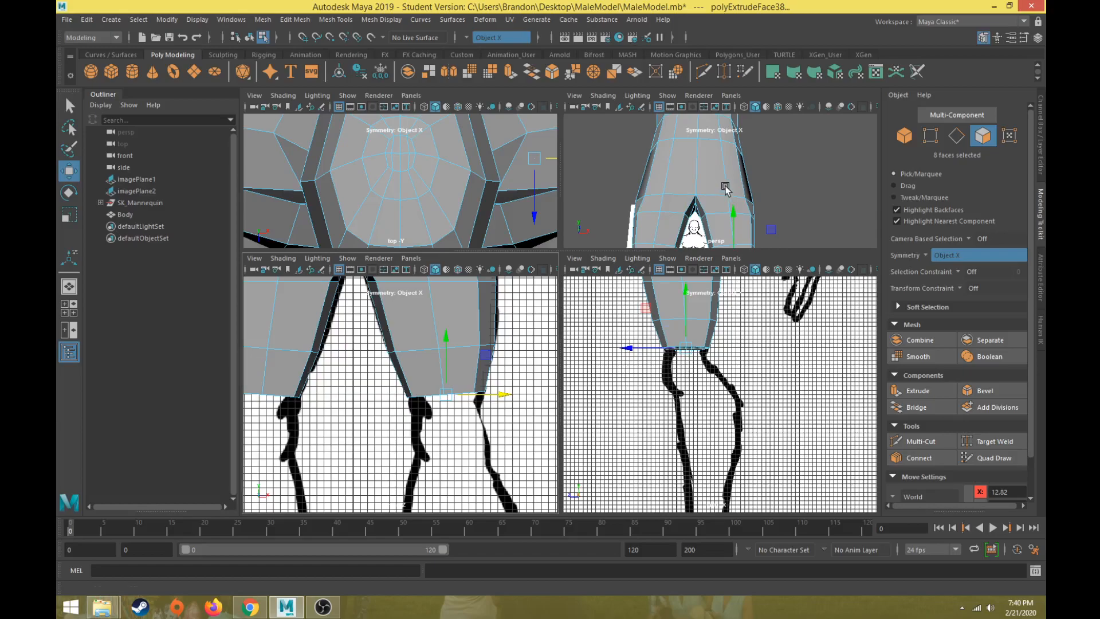
- Extrude a short knee section from the leg ends and tilt its end faces in the side view
{"action": "key", "text": "f"}
{"action": "middle_click_drag", "start_coordinate": [697, 218], "coordinate": [770, 165], "text": "alt"}
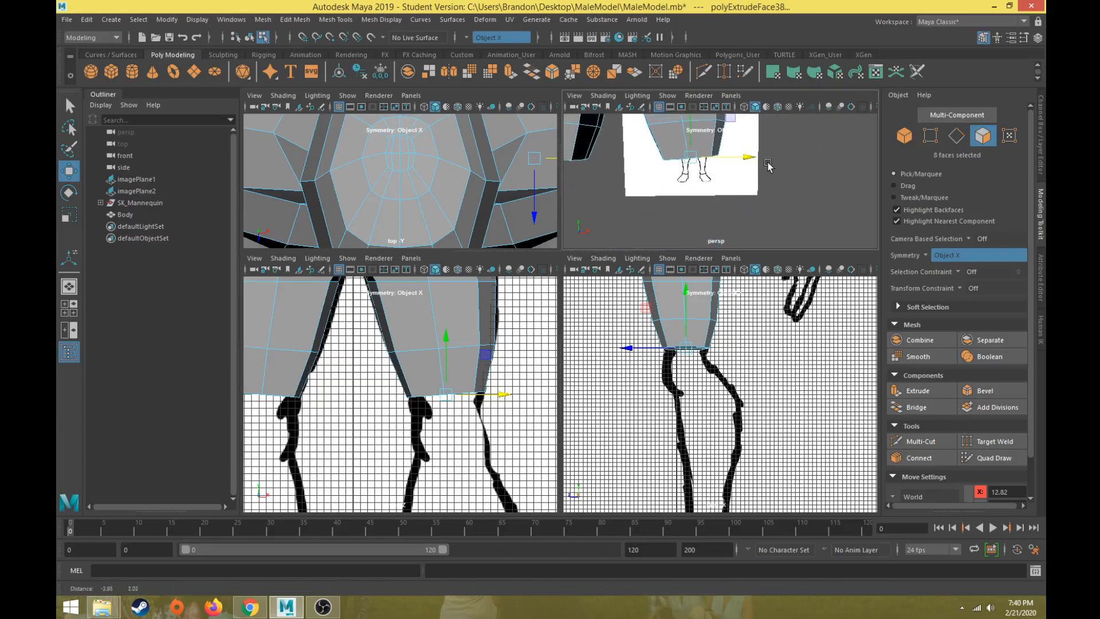
{"action": "left_click", "coordinate": [918, 392]}
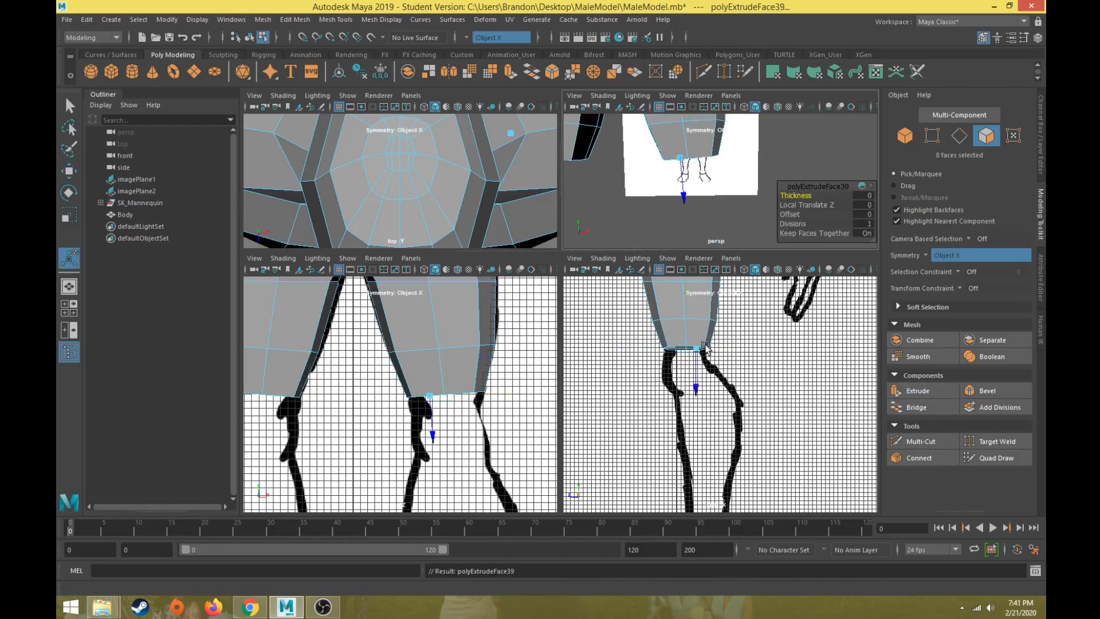
{"action": "key", "text": "w"}
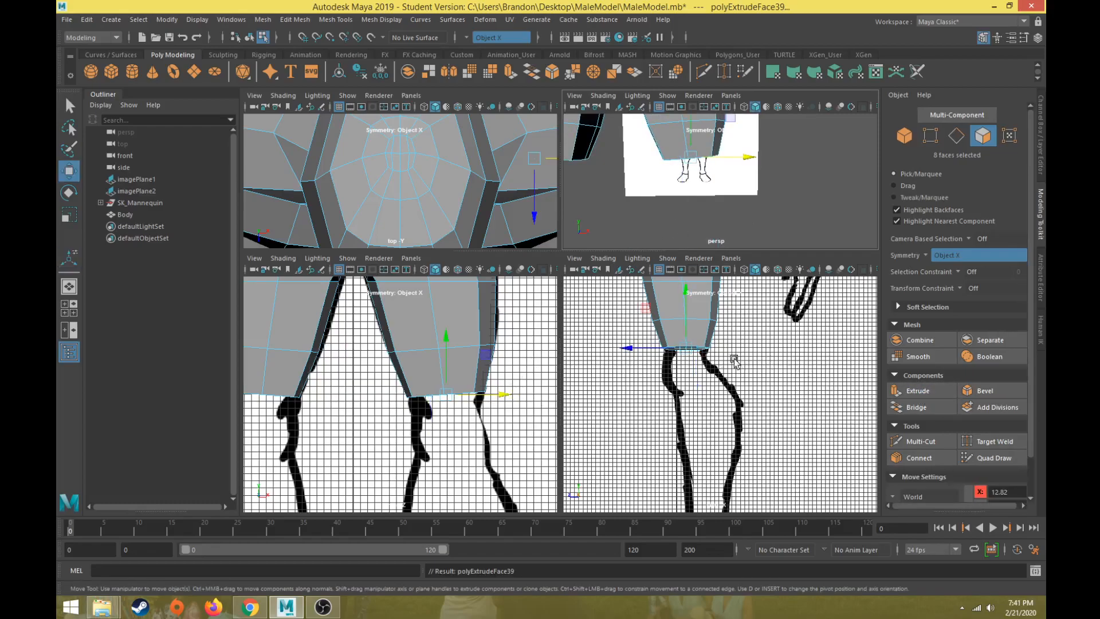
{"action": "middle_click_drag", "start_coordinate": [646, 310], "coordinate": [646, 322], "text": "shift"}
{"action": "key", "text": "e"}
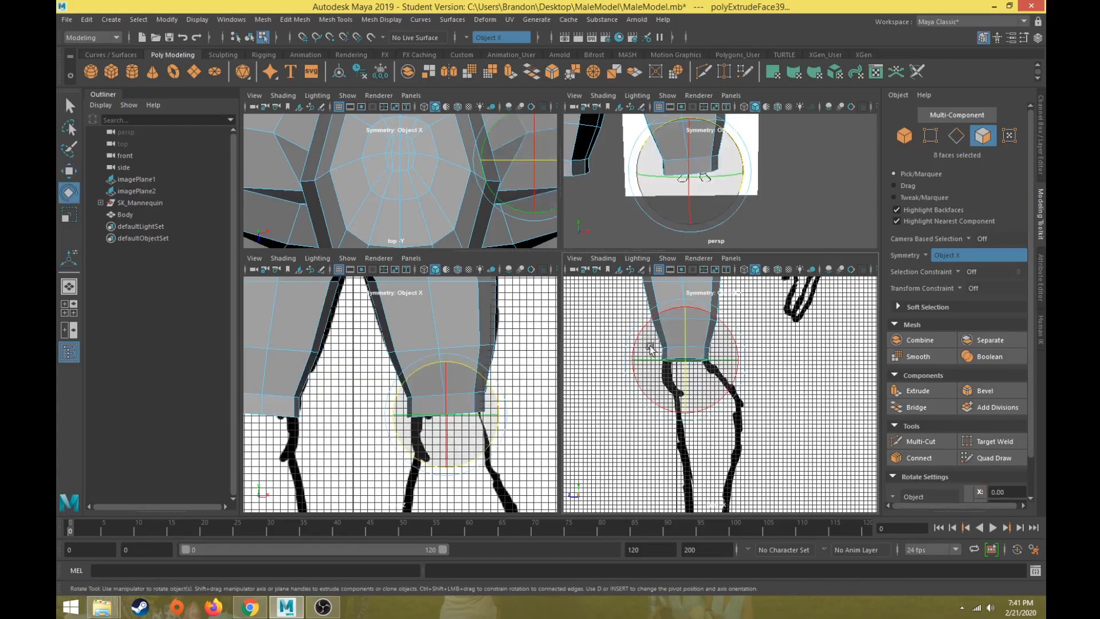
{"action": "left_click_drag", "start_coordinate": [638, 337], "coordinate": [634, 344]}
- Extrude the leg end faces a short way down over the upper knee, then tilt and scale them to fit the side reference
{"action": "mouse_move", "coordinate": [715, 424]}
{"action": "middle_mouse_down", "text": "alt"}
{"action": "mouse_move", "coordinate": [716, 406]}
{"action": "mouse_move", "coordinate": [718, 435]}
{"action": "middle_mouse_up", "text": "alt"}
{"action": "scroll", "coordinate": [715, 406], "scroll_direction": "up", "scroll_amount": 4}
{"action": "scroll", "coordinate": [718, 434], "scroll_direction": "down", "scroll_amount": 2}
{"action": "left_click", "coordinate": [918, 390]}
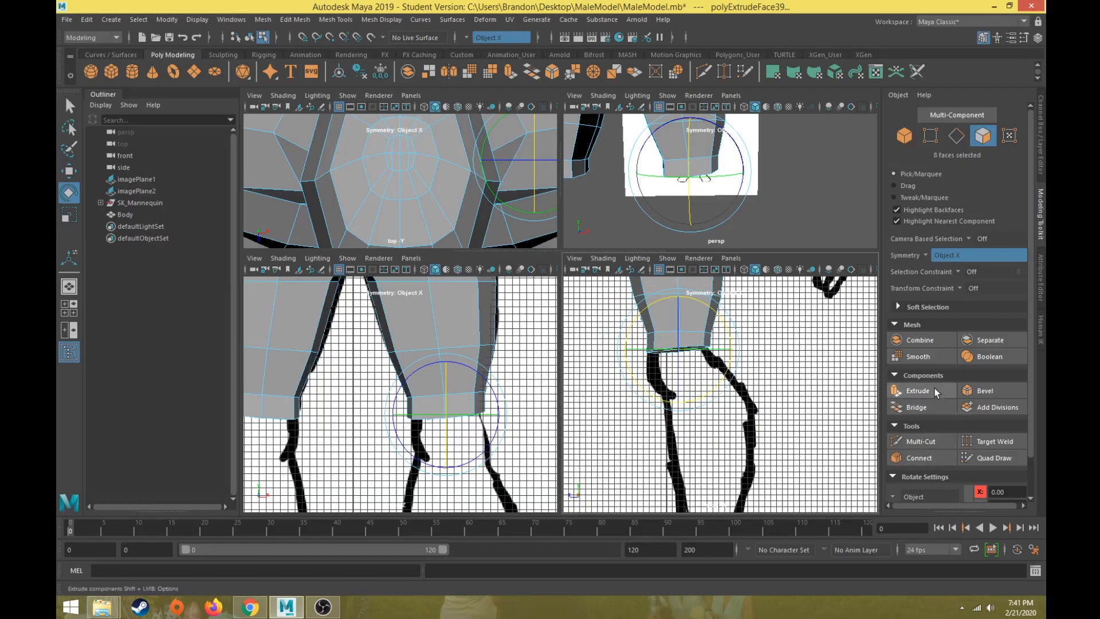
{"action": "key", "text": "w"}
{"action": "left_click_drag", "start_coordinate": [641, 310], "coordinate": [648, 328]}
{"action": "key", "text": "e"}
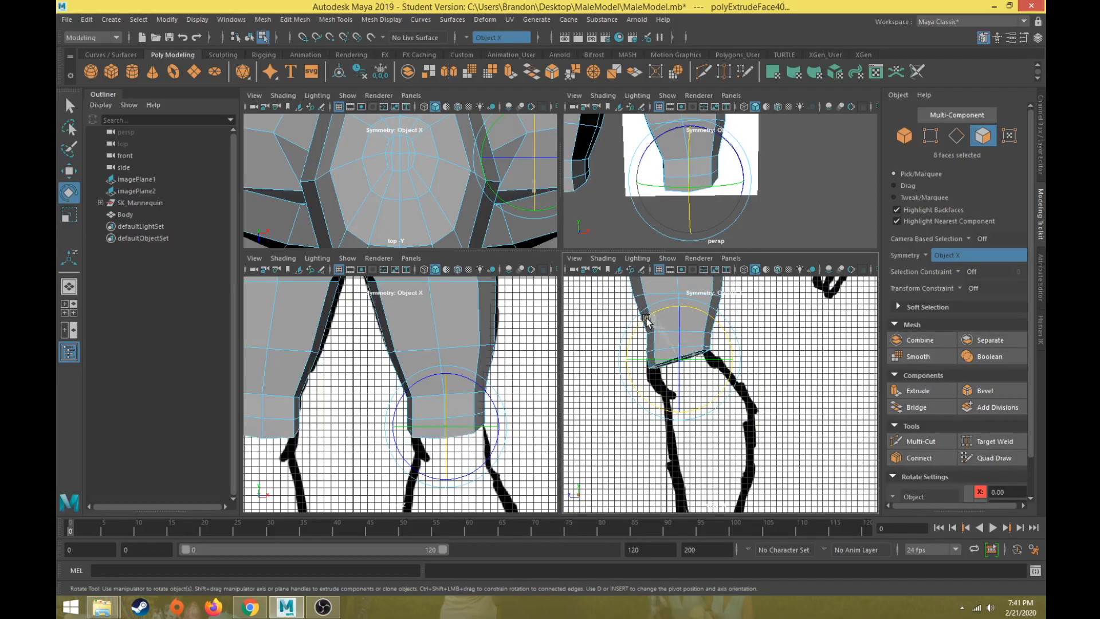
{"action": "key", "text": "r"}
{"action": "left_click_drag", "start_coordinate": [628, 364], "coordinate": [656, 341]}
- Extrude another knee section down and backward, tilting its end faces to follow the bend of the side reference
{"action": "left_click", "coordinate": [917, 390]}
{"action": "key", "text": "w"}
{"action": "key", "text": "e"}
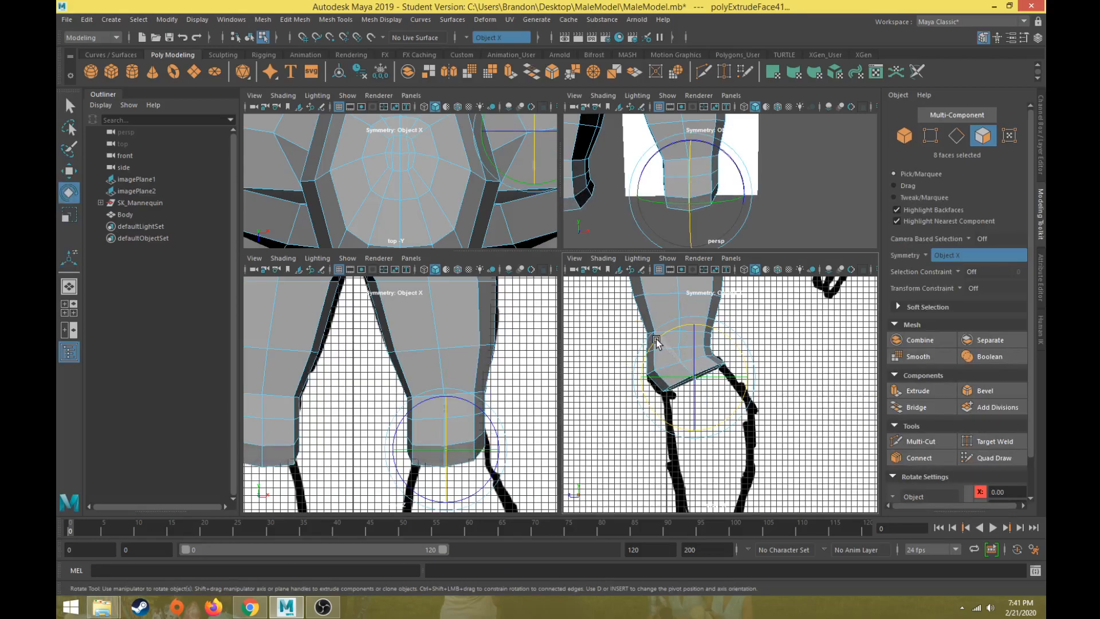
{"action": "left_click_drag", "start_coordinate": [610, 212], "coordinate": [640, 179], "text": "alt"}
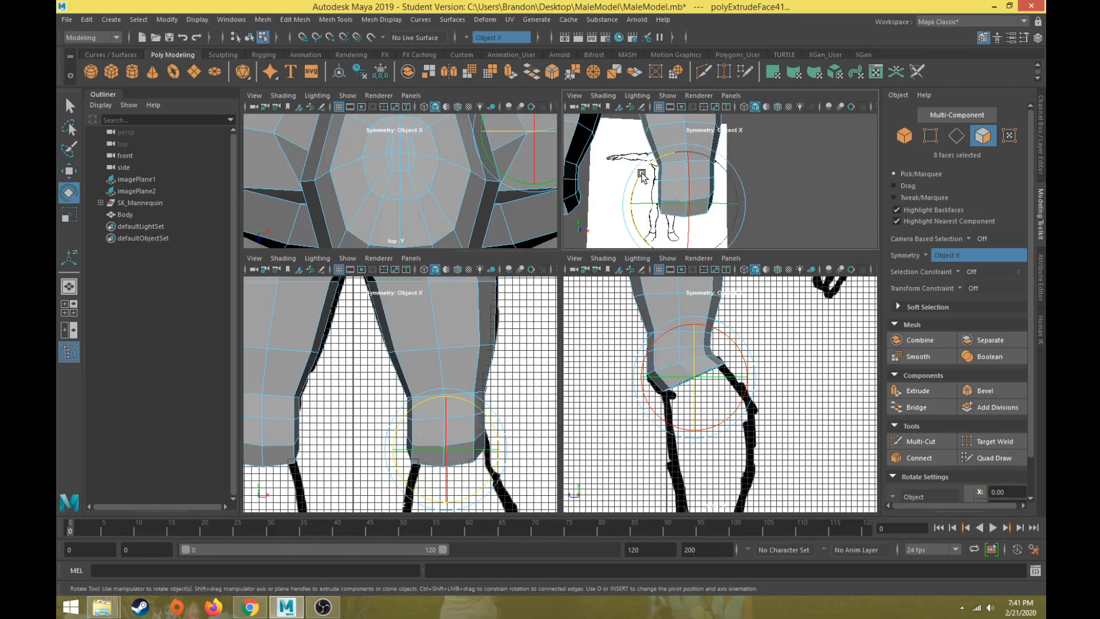
{"action": "right_click_drag", "start_coordinate": [702, 178], "coordinate": [702, 202]}
{"action": "double_click", "coordinate": [702, 199]}
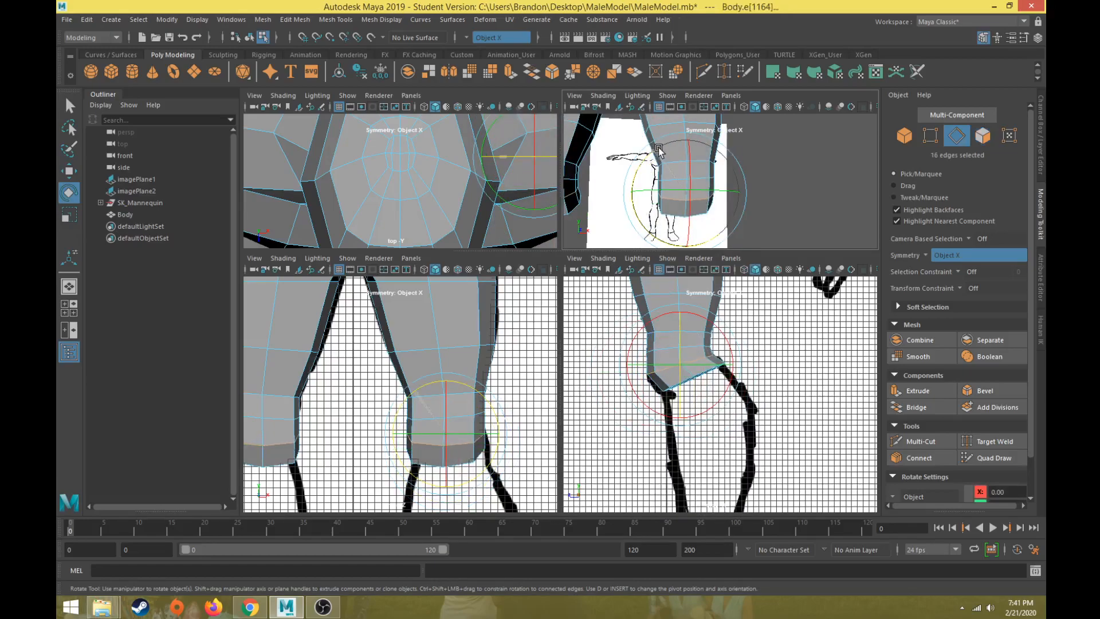
{"action": "right_click_drag", "start_coordinate": [697, 177], "coordinate": [685, 209]}
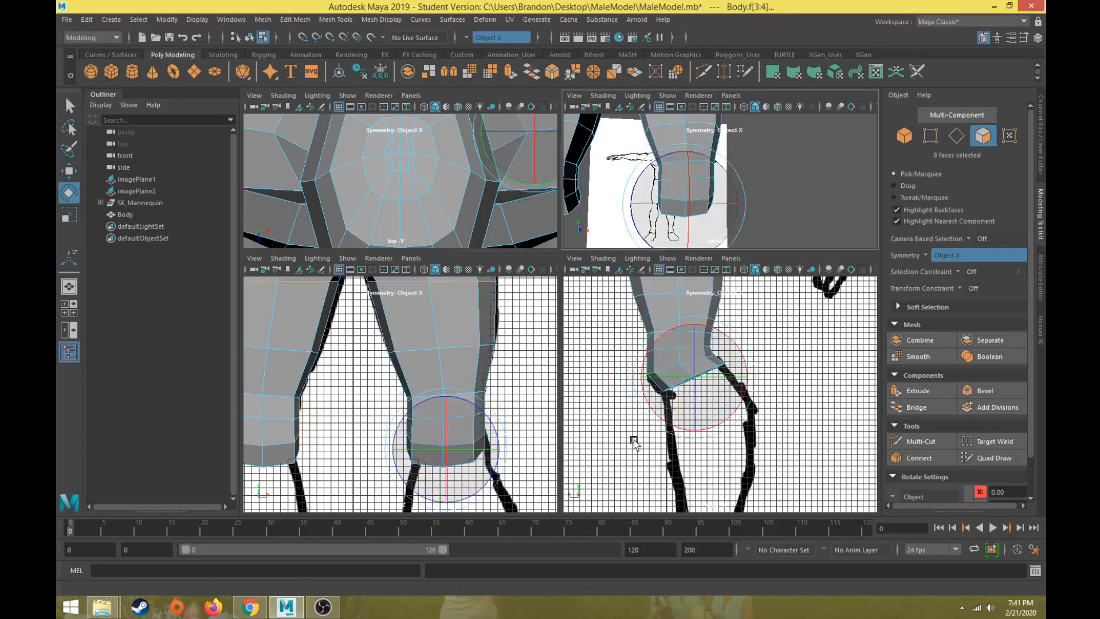
- Extrude the tilted knee ends slightly downward, then scale and shift them toward the back of the reference knee
{"action": "mouse_move", "coordinate": [626, 417]}
{"action": "middle_mouse_down", "text": "alt"}
{"action": "mouse_move", "coordinate": [619, 392]}
{"action": "mouse_move", "coordinate": [622, 425]}
{"action": "middle_mouse_up", "text": "alt"}
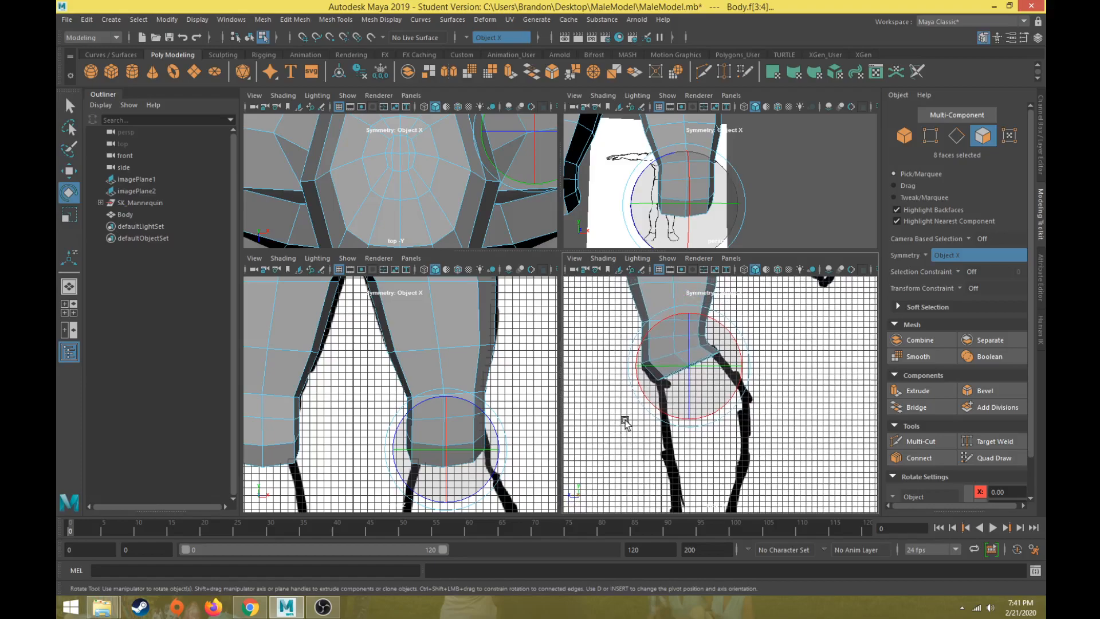
{"action": "left_click", "coordinate": [928, 390]}
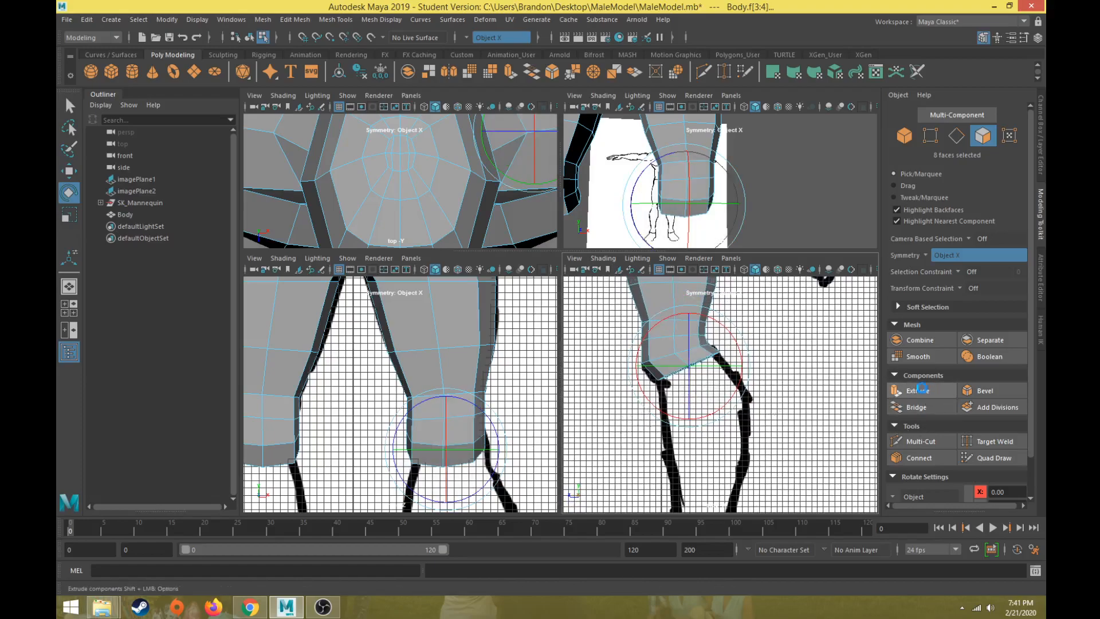
{"action": "left_click_drag", "start_coordinate": [650, 331], "coordinate": [643, 384]}
{"action": "key", "text": "r"}
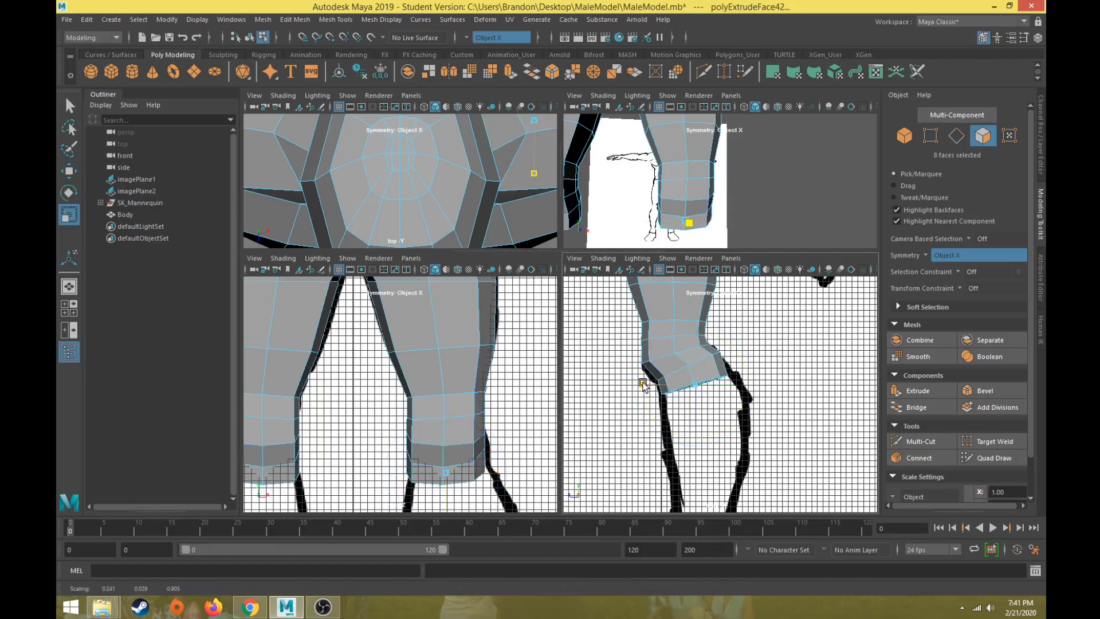
{"action": "key", "text": "w"}
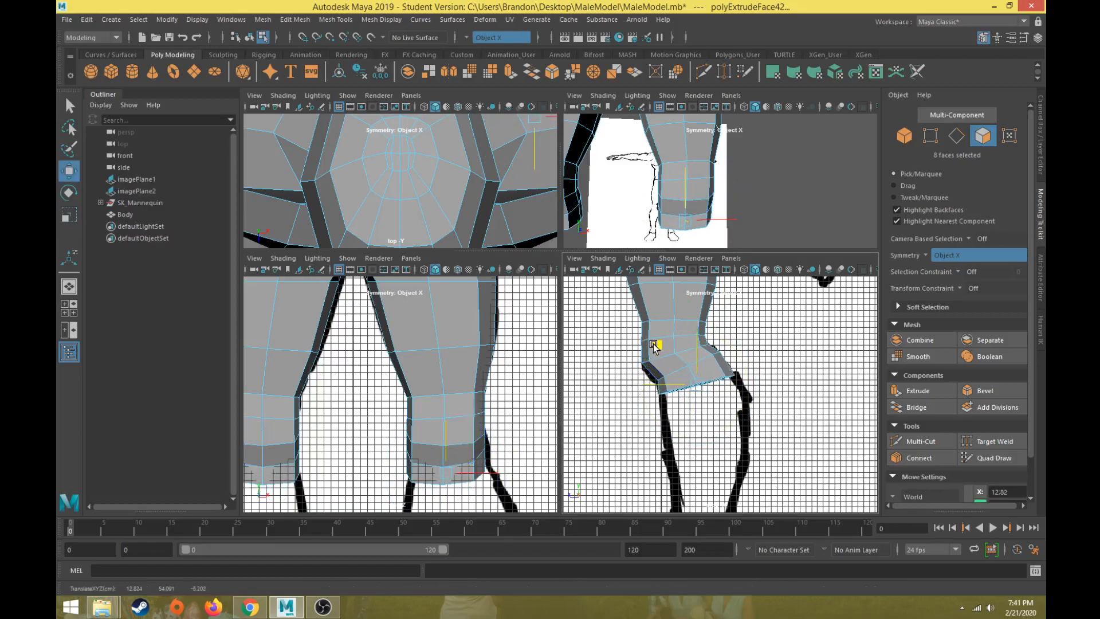
- Extrude the leg ends below the knee, then level, scale and reposition them over the top of the calf in the side view
{"action": "left_click", "coordinate": [894, 387]}
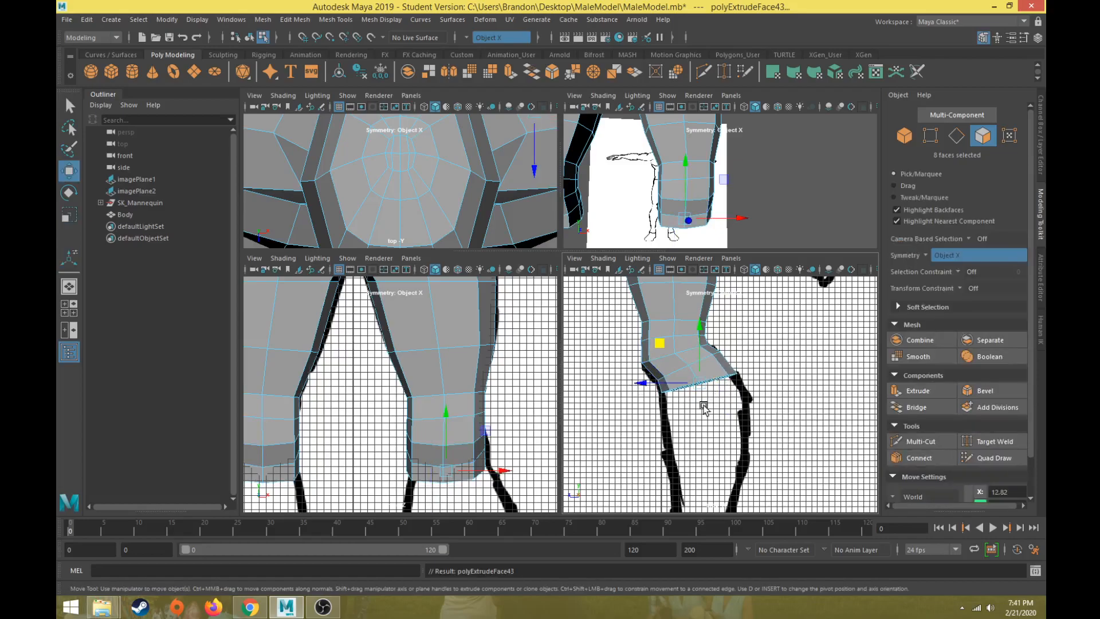
{"action": "middle_click_drag", "start_coordinate": [705, 405], "coordinate": [685, 359], "text": "alt"}
{"action": "left_click_drag", "start_coordinate": [640, 299], "coordinate": [647, 325]}
{"action": "key", "text": "e"}
{"action": "key", "text": "r"}
{"action": "key", "text": "w"}
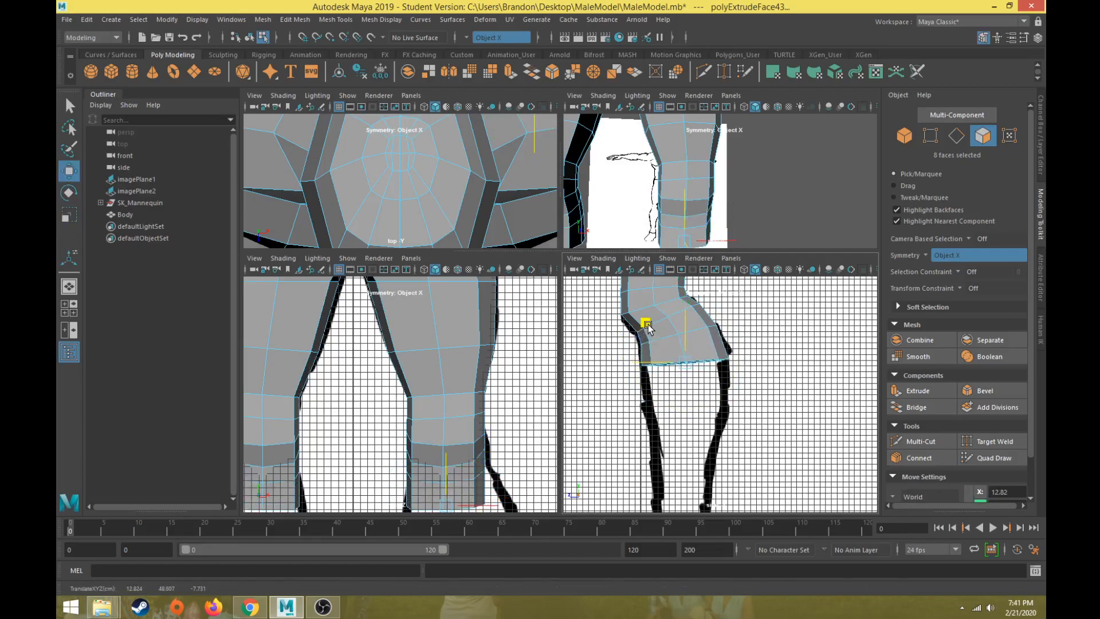
- Extrude the leg ends down the upper calf, then scale and rotate the end faces to match the side reference
{"action": "left_click", "coordinate": [936, 391]}
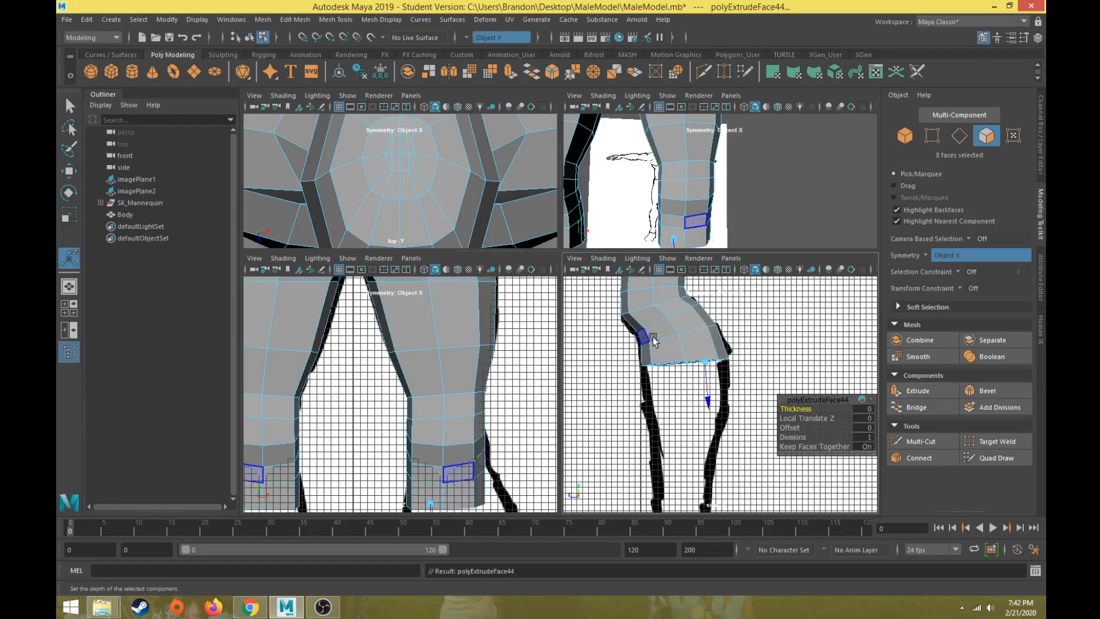
{"action": "key", "text": "w"}
{"action": "left_click_drag", "start_coordinate": [648, 323], "coordinate": [651, 364]}
{"action": "key", "text": "r"}
{"action": "left_click_drag", "start_coordinate": [683, 407], "coordinate": [687, 408]}
{"action": "middle_click_drag", "start_coordinate": [691, 220], "coordinate": [710, 167], "text": "alt"}
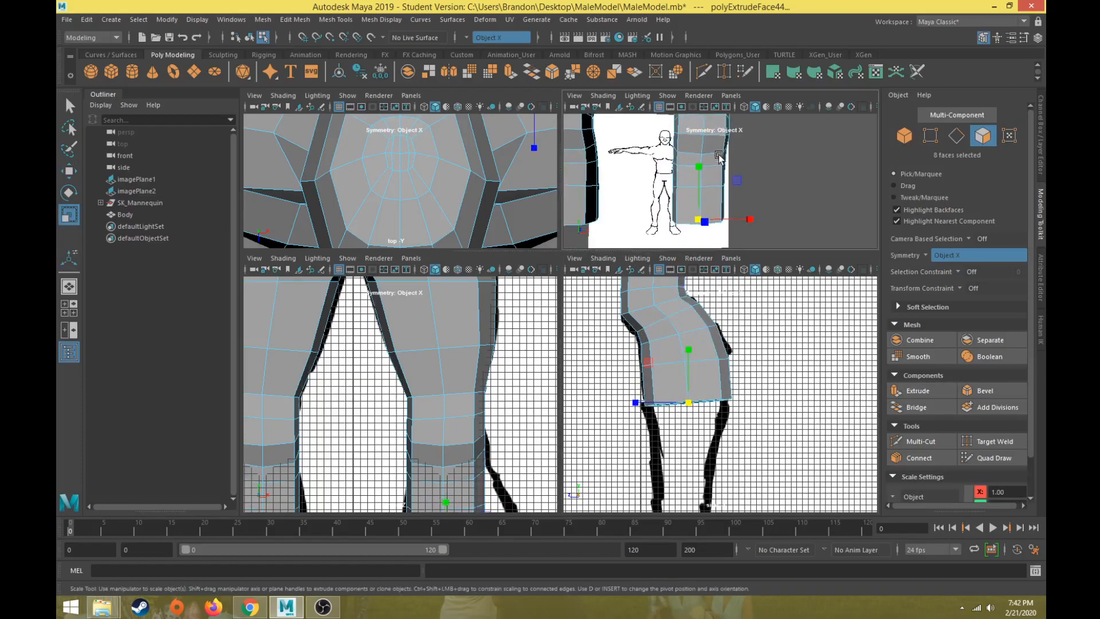
{"action": "left_click_drag", "start_coordinate": [710, 167], "coordinate": [712, 131], "text": "alt"}
{"action": "middle_click_drag", "start_coordinate": [704, 182], "coordinate": [701, 135], "text": "alt"}
{"action": "left_click_drag", "start_coordinate": [706, 219], "coordinate": [703, 218]}
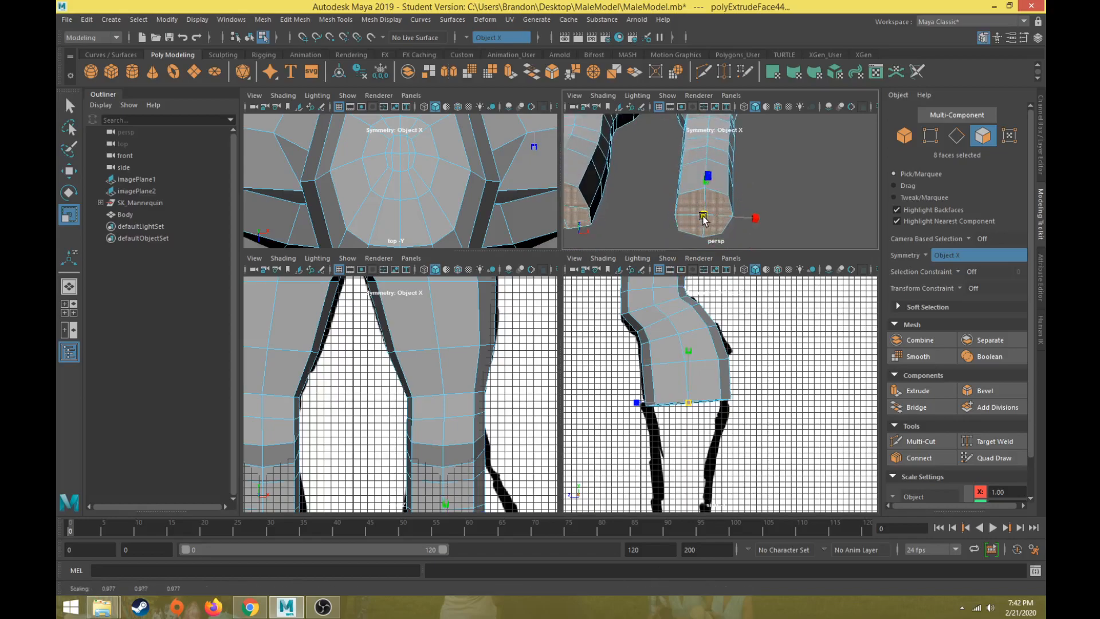
{"action": "key", "text": "e"}
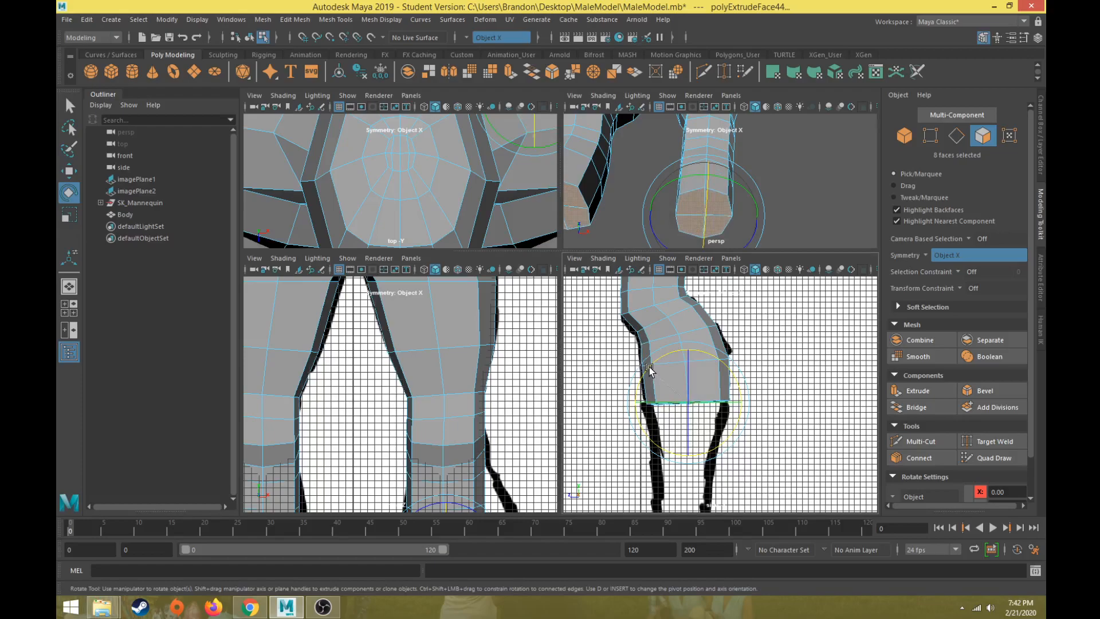
- Widen the calf end faces and shift them outward in the front view to meet the reference outline
{"action": "middle_click_drag", "start_coordinate": [483, 447], "coordinate": [466, 349], "text": "alt"}
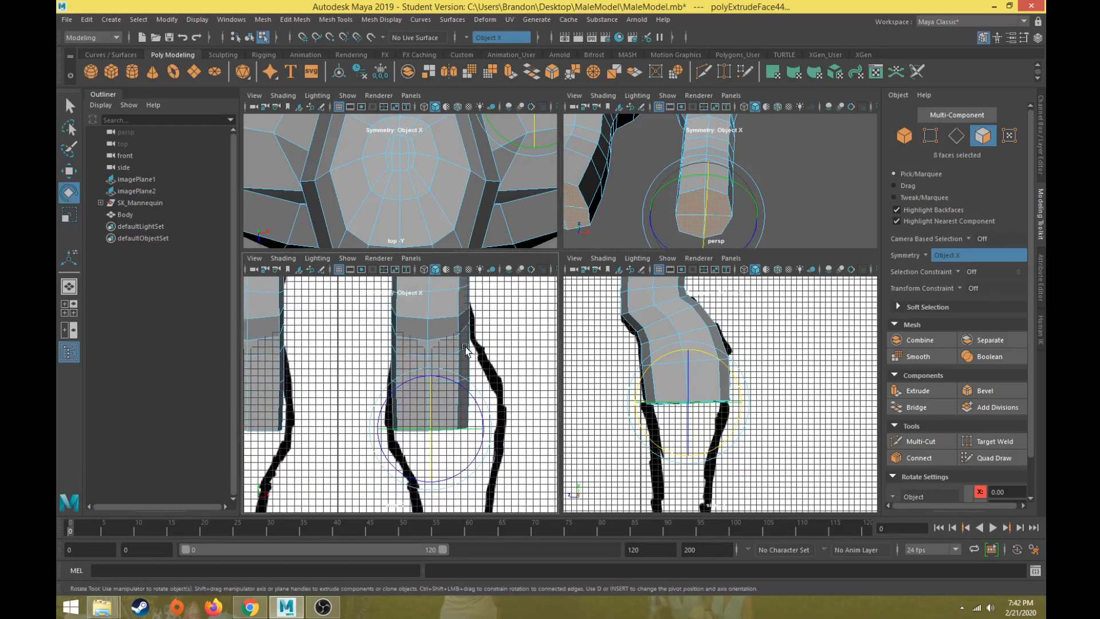
{"action": "key", "text": "r"}
{"action": "left_click_drag", "start_coordinate": [483, 430], "coordinate": [498, 429]}
{"action": "key", "text": "w"}
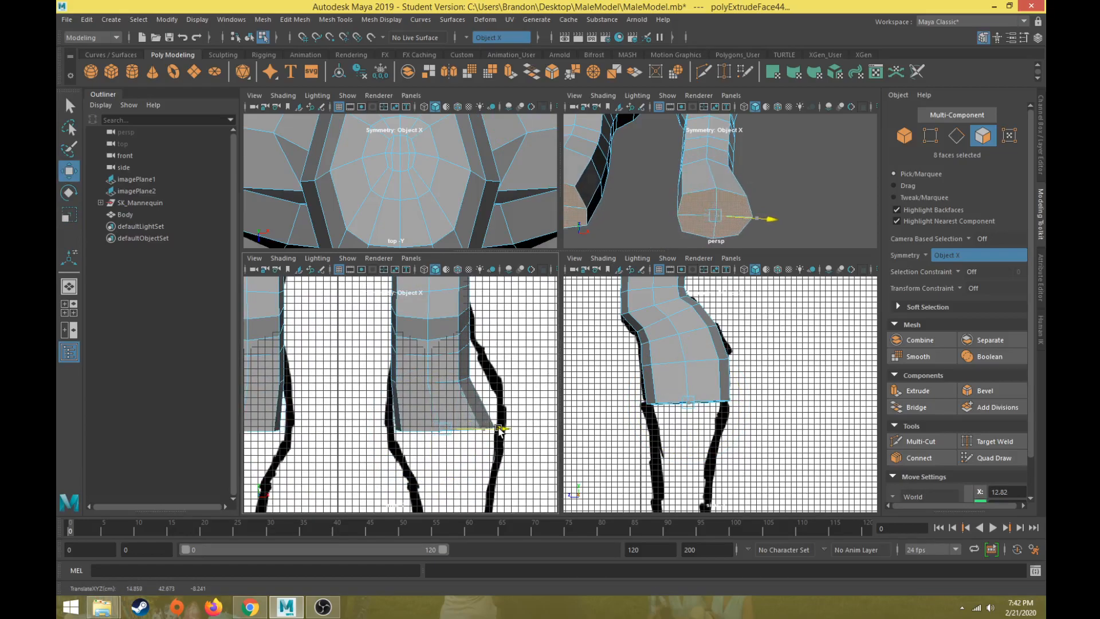
{"action": "key", "text": "r"}
- Move the edge loop above the calf ends outward and widen it to follow the front reference
{"action": "right_click_drag", "start_coordinate": [460, 387], "coordinate": [456, 258]}
{"action": "double_click", "coordinate": [448, 382]}
{"action": "key", "text": "w"}
{"action": "left_click_drag", "start_coordinate": [478, 380], "coordinate": [506, 383]}
{"action": "key", "text": "r"}
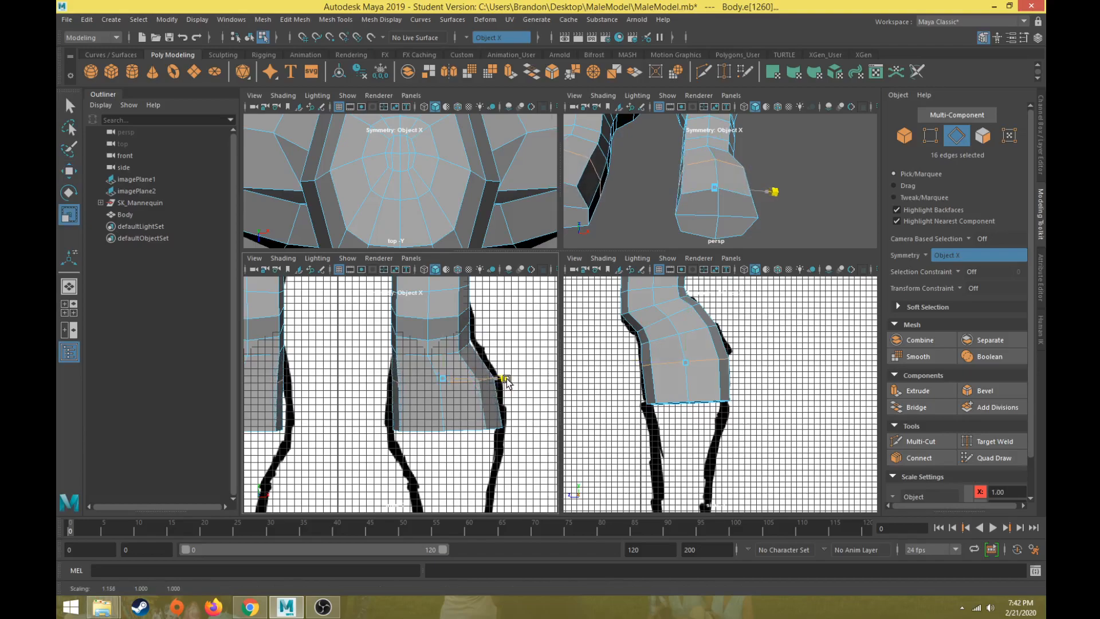
- Widen and shift the edge loop at the top of the calf, then nudge the knee loop above it outward
{"action": "double_click", "coordinate": [467, 344]}
{"action": "left_click_drag", "start_coordinate": [486, 345], "coordinate": [479, 345]}
{"action": "key", "text": "w"}
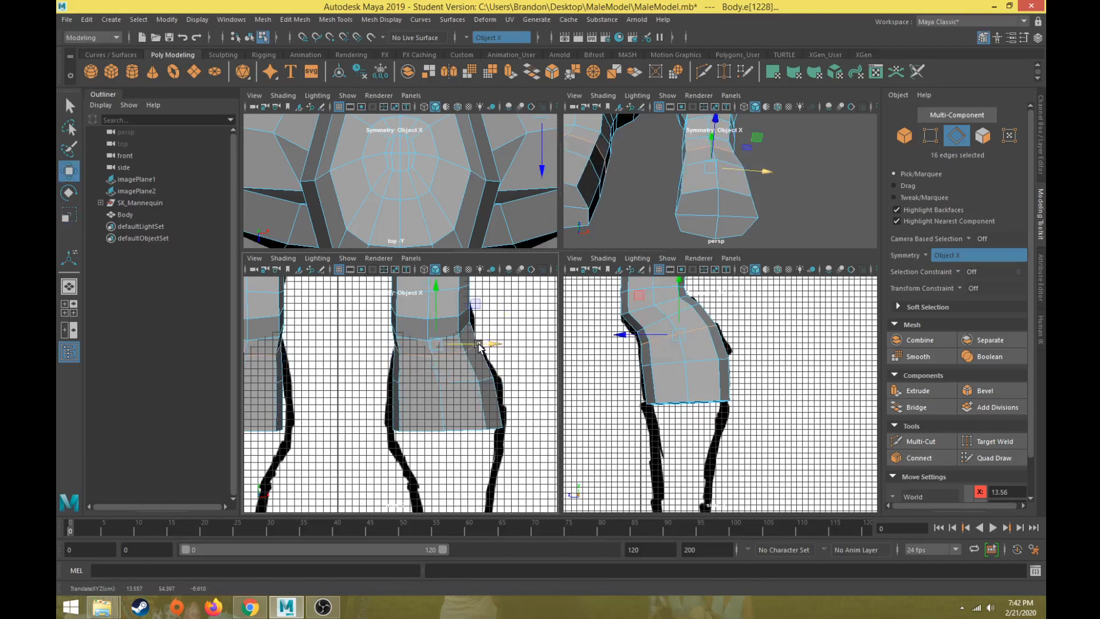
{"action": "double_click", "coordinate": [487, 322]}
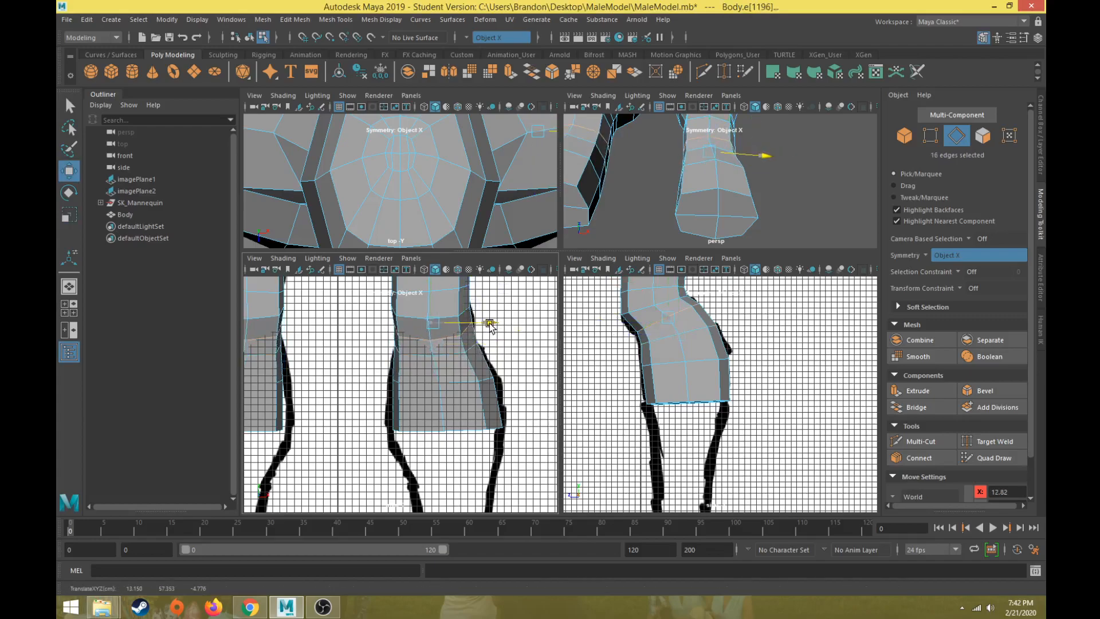
{"action": "left_click_drag", "start_coordinate": [491, 325], "coordinate": [493, 326]}
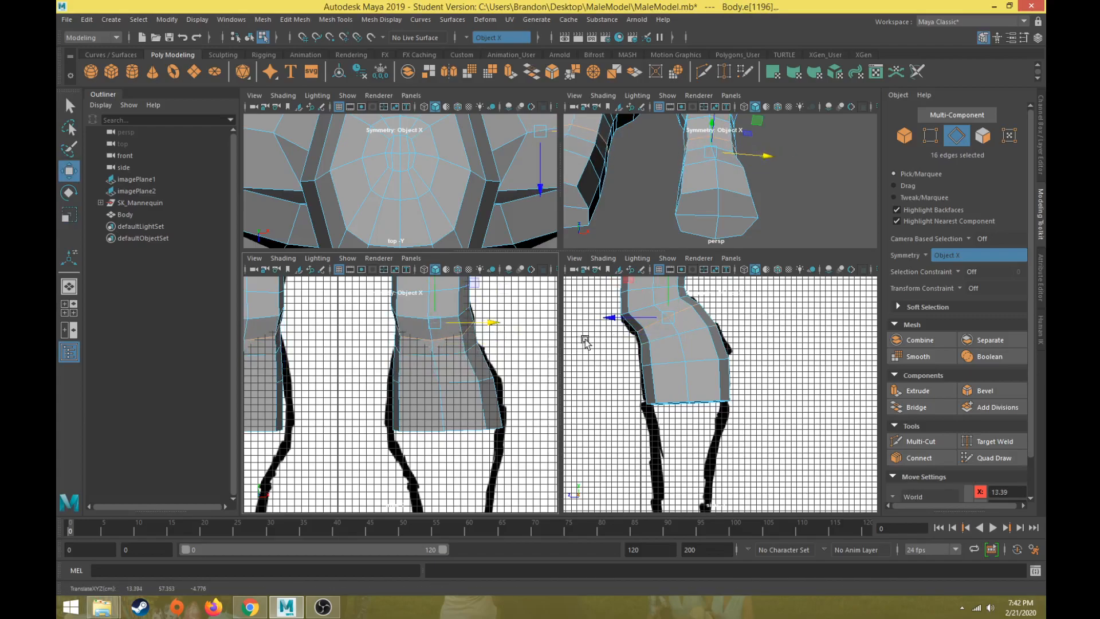
- Reselect the leg end faces, extrude them down the middle of the calf, and scale, rotate and shift them to fit the side reference
{"action": "right_click_drag", "start_coordinate": [660, 202], "coordinate": [662, 228]}
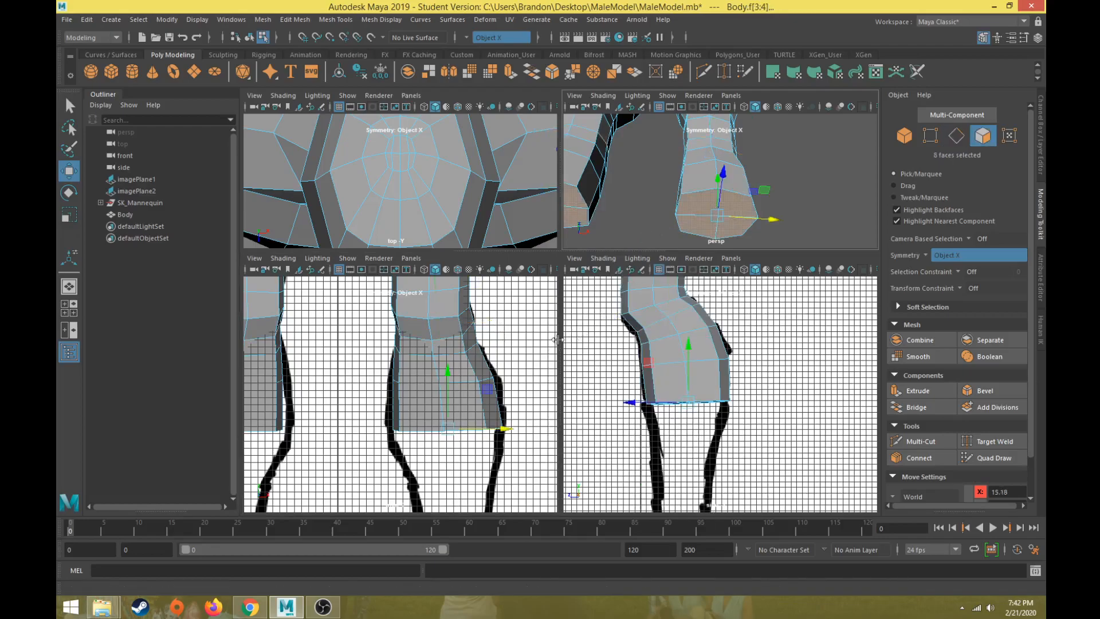
{"action": "middle_click_drag", "start_coordinate": [480, 430], "coordinate": [465, 334], "text": "alt"}
{"action": "scroll", "coordinate": [452, 388], "scroll_direction": "down", "scroll_amount": 5}
{"action": "scroll", "coordinate": [454, 390], "scroll_direction": "up", "scroll_amount": 2}
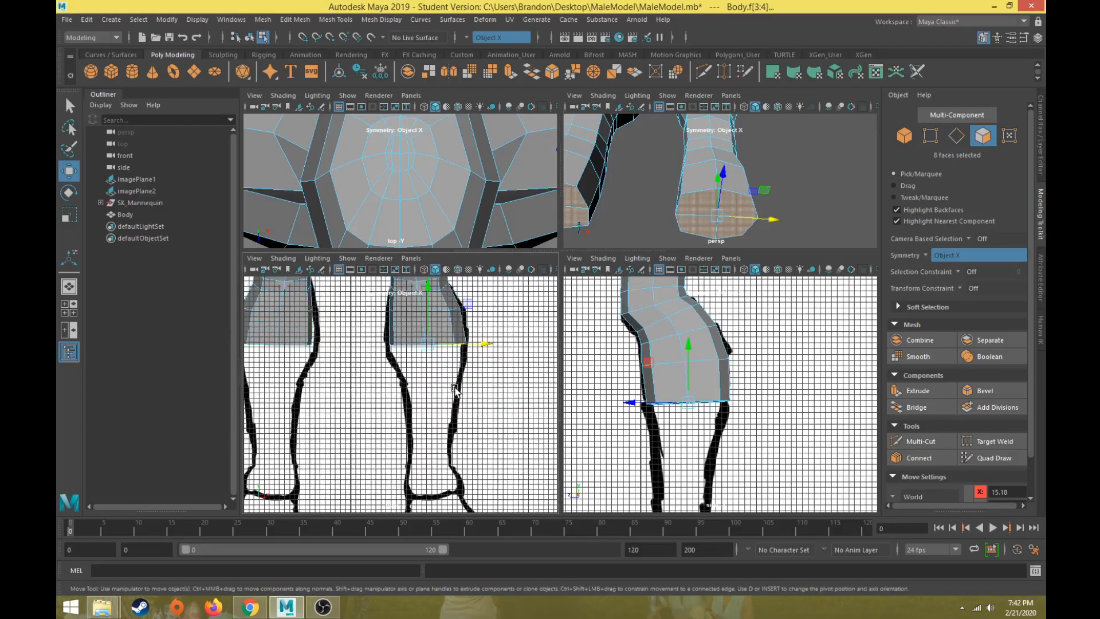
{"action": "scroll", "coordinate": [459, 417], "scroll_direction": "down", "scroll_amount": 3}
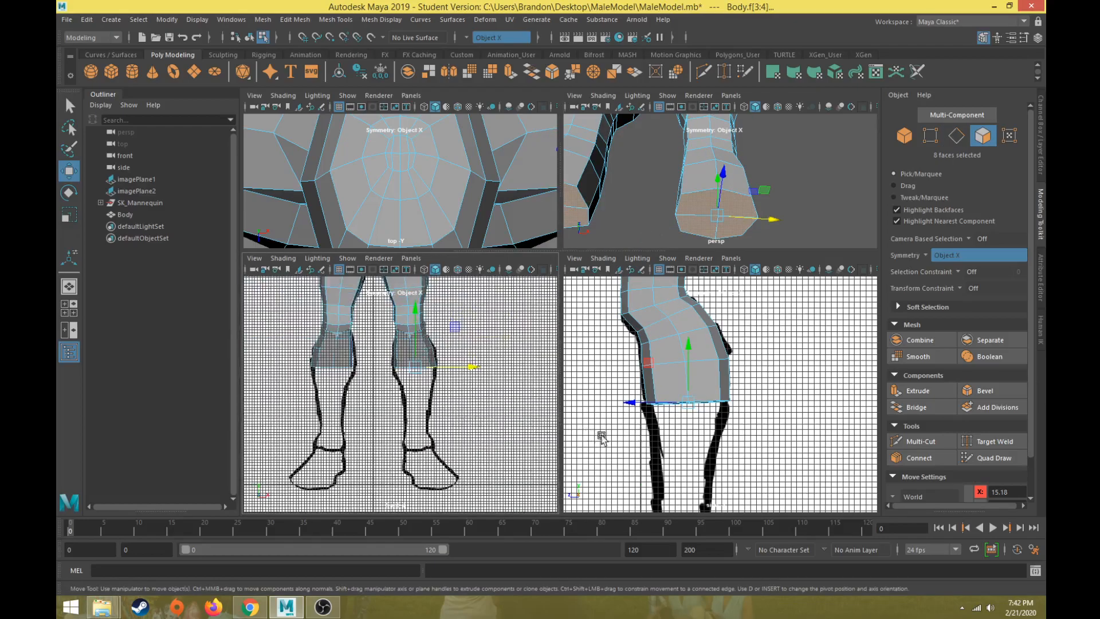
{"action": "scroll", "coordinate": [598, 438], "scroll_direction": "up", "scroll_amount": 2}
{"action": "middle_click_drag", "start_coordinate": [687, 418], "coordinate": [690, 382], "text": "alt"}
{"action": "left_click", "coordinate": [914, 391]}
{"action": "left_click_drag", "start_coordinate": [643, 332], "coordinate": [644, 391]}
{"action": "mouse_move", "coordinate": [734, 200]}
{"action": "left_mouse_down", "text": "alt"}
{"action": "mouse_move", "coordinate": [737, 167]}
{"action": "mouse_move", "coordinate": [715, 204]}
{"action": "left_mouse_up", "text": "alt"}
{"action": "key", "text": "r"}
{"action": "key", "text": "e"}
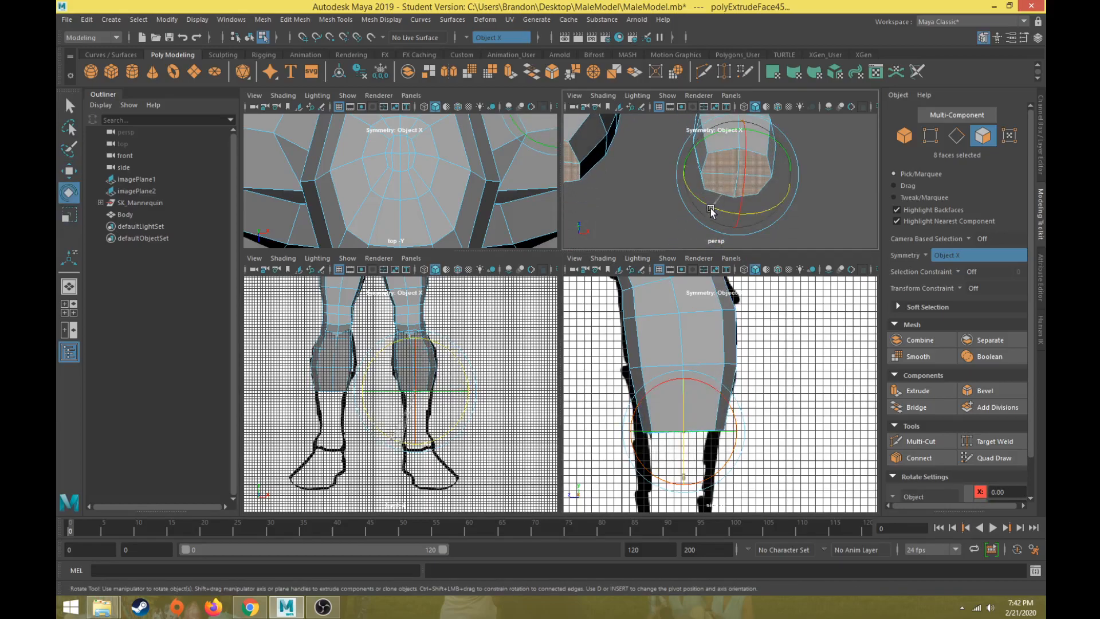
{"action": "left_click_drag", "start_coordinate": [661, 355], "coordinate": [663, 356], "text": "alt"}
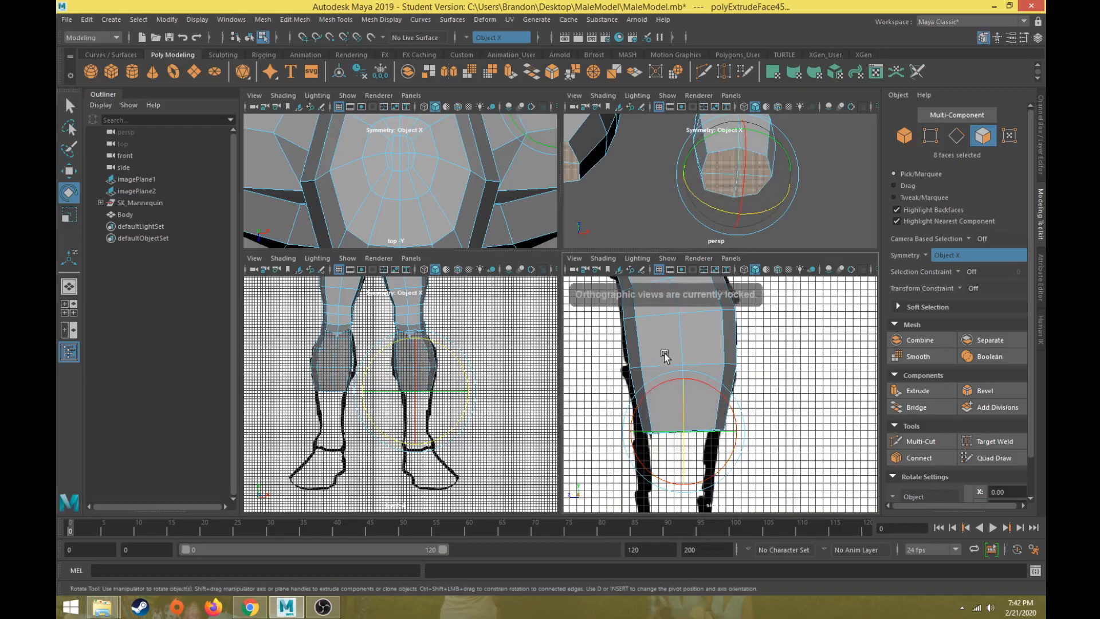
{"action": "key", "text": "w"}
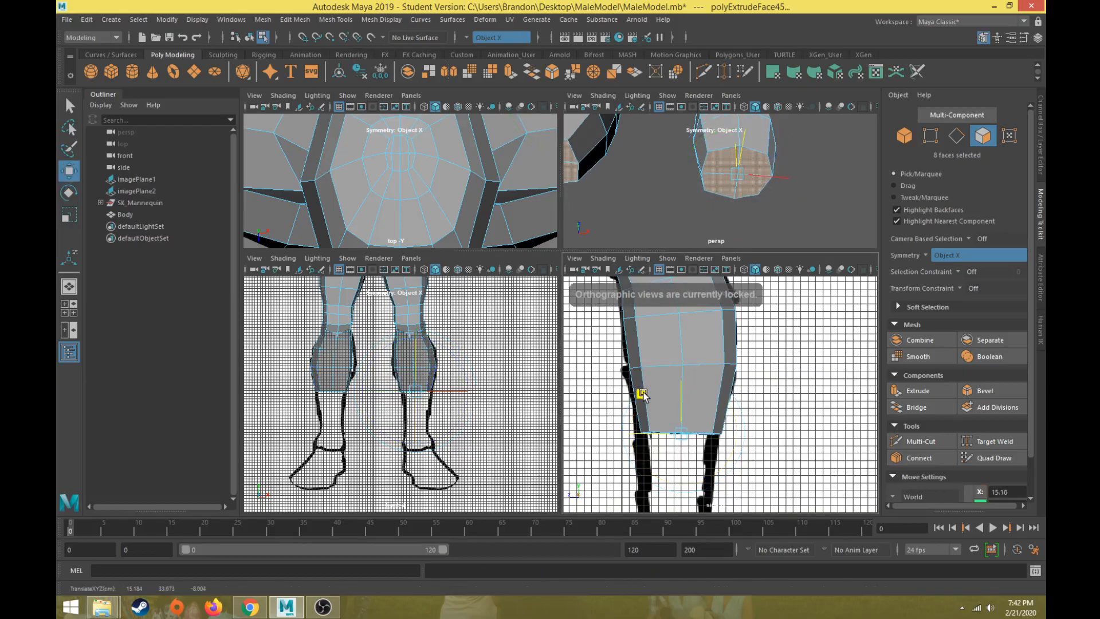
- Extrude the calf ends down the lower shin, narrowing and repositioning the end faces to match the reference
{"action": "middle_click_drag", "start_coordinate": [642, 394], "coordinate": [669, 378], "text": "alt"}
{"action": "left_click", "coordinate": [917, 390]}
{"action": "key", "text": "w"}
{"action": "key", "text": "r"}
{"action": "left_click_drag", "start_coordinate": [752, 231], "coordinate": [733, 184]}
{"action": "key", "text": "w"}
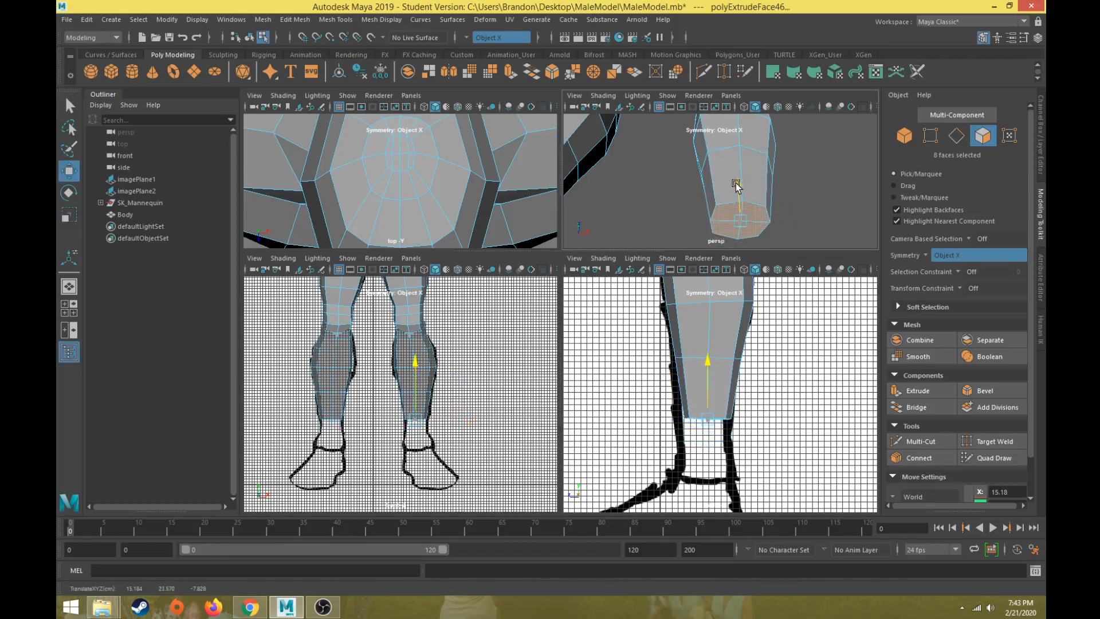
- Extrude the shin ends down to just above the ankle line, then scale and align the end faces with the side reference
{"action": "left_click", "coordinate": [916, 390]}
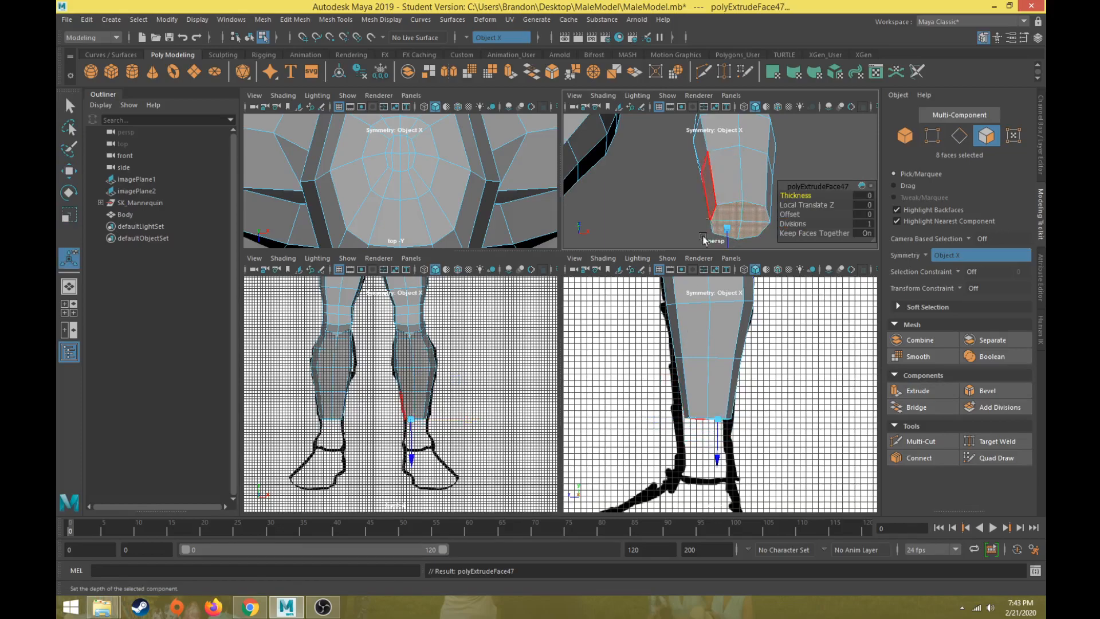
{"action": "key", "text": "w"}
{"action": "left_click_drag", "start_coordinate": [700, 427], "coordinate": [669, 402]}
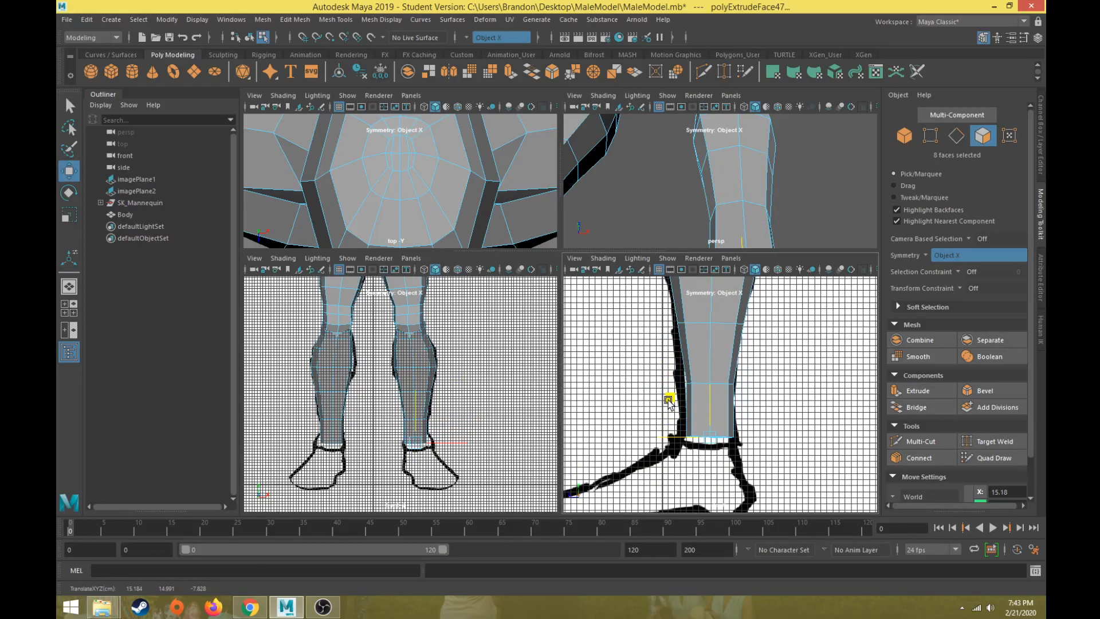
{"action": "key", "text": "r"}
{"action": "key", "text": "f"}
{"action": "left_click_drag", "start_coordinate": [741, 177], "coordinate": [742, 181]}
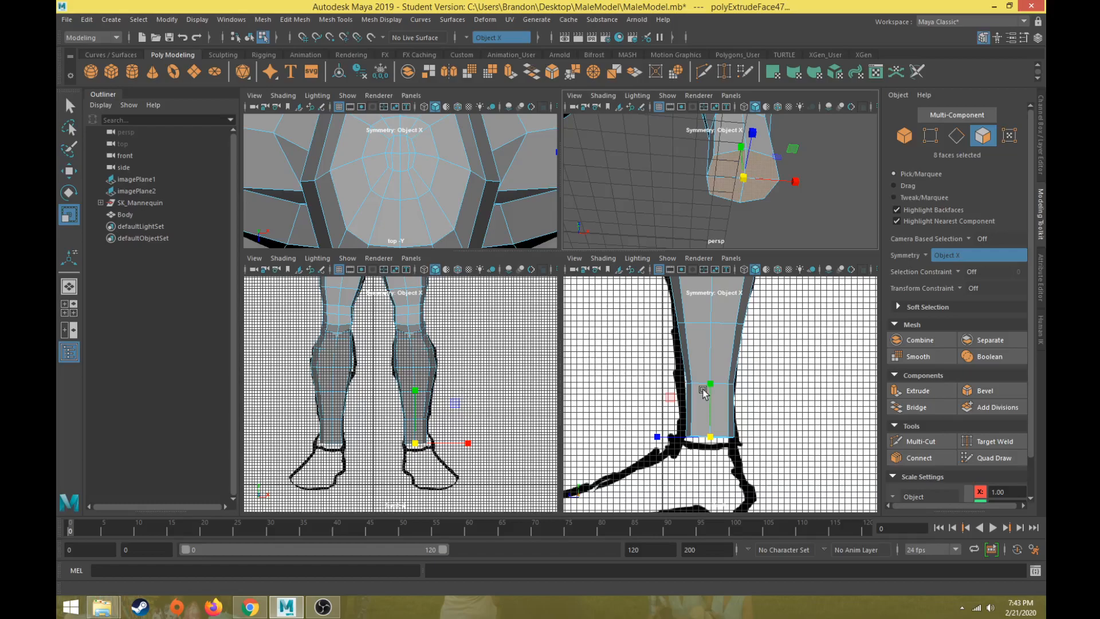
{"action": "key", "text": "w"}
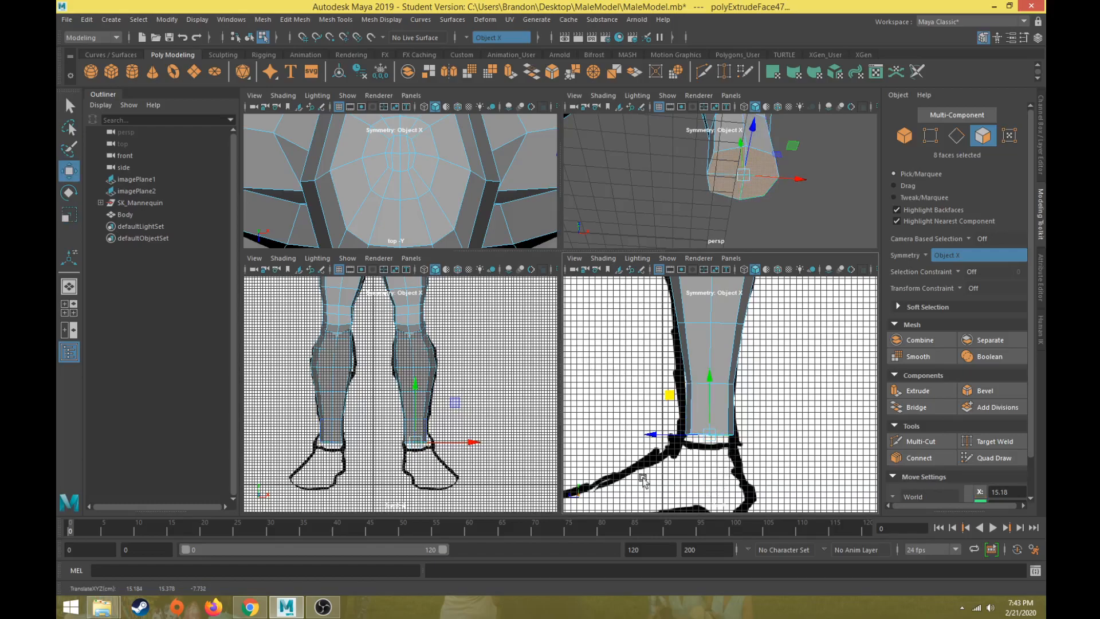
{"action": "key", "text": "r"}
{"action": "left_click_drag", "start_coordinate": [743, 175], "coordinate": [751, 176]}
- Extrude the lower shin end faces down to the ankle line of the side reference
{"action": "left_click_drag", "start_coordinate": [689, 212], "coordinate": [641, 222], "text": "alt"}
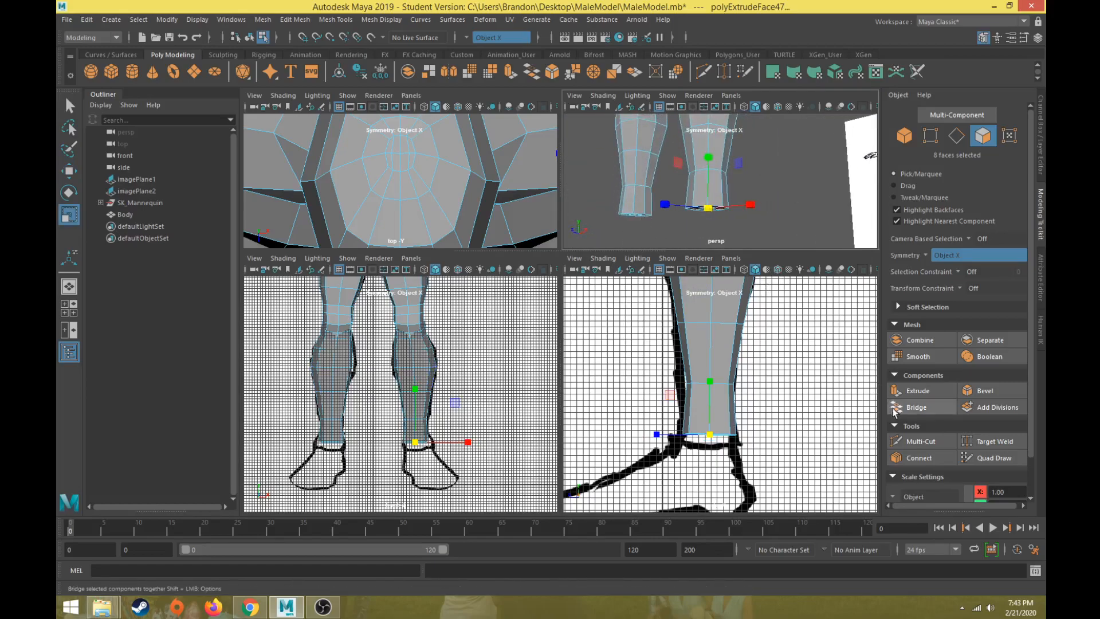
{"action": "left_click", "coordinate": [926, 390]}
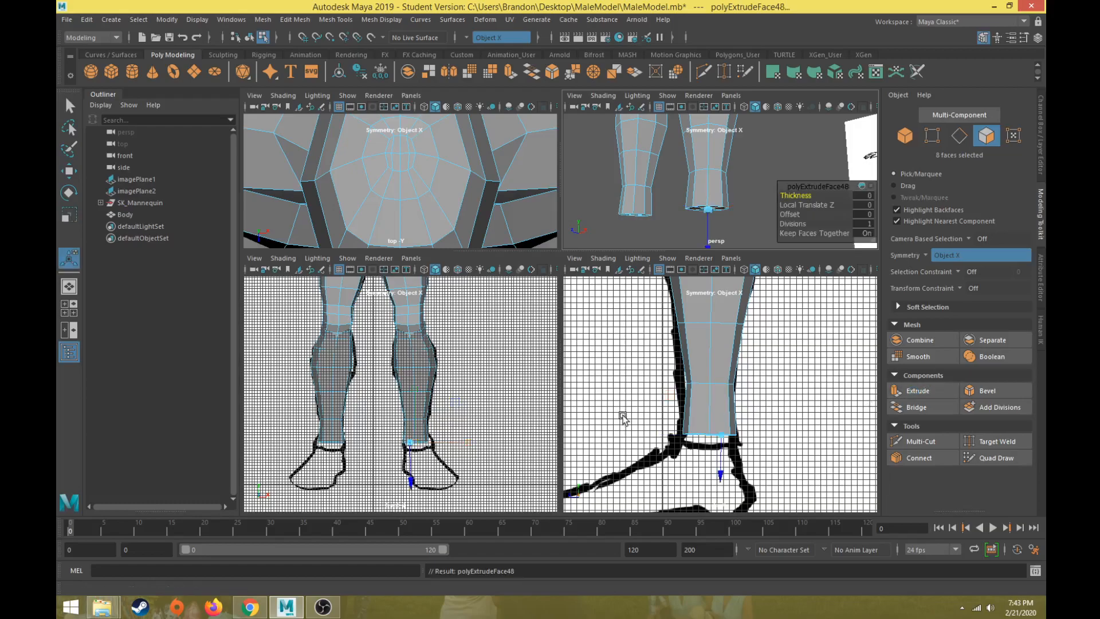
{"action": "scroll", "coordinate": [621, 412], "scroll_direction": "down", "scroll_amount": 3}
{"action": "scroll", "coordinate": [626, 371], "scroll_direction": "up", "scroll_amount": 5}
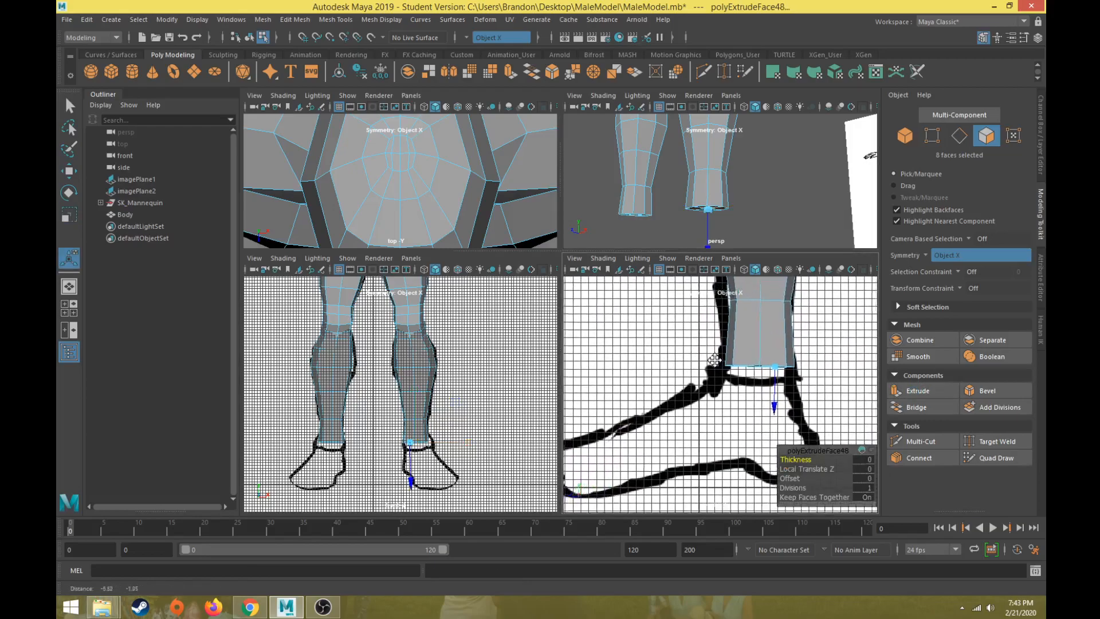
{"action": "key", "text": "space"}
{"action": "scroll", "coordinate": [585, 313], "scroll_direction": "down", "scroll_amount": 3}
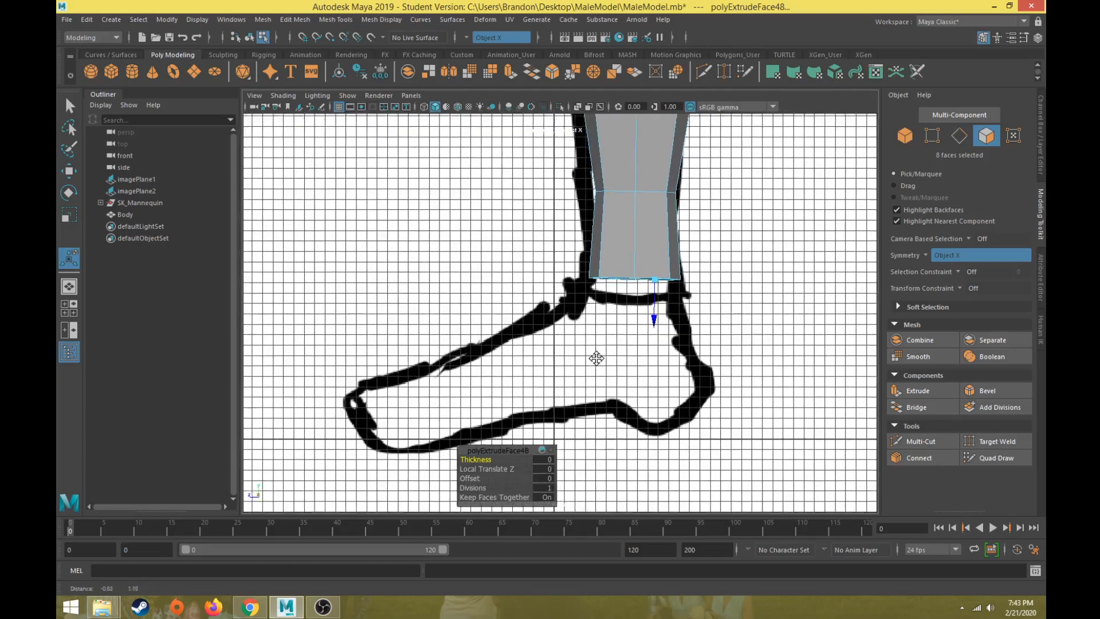
{"action": "key", "text": "w"}
{"action": "left_click_drag", "start_coordinate": [594, 256], "coordinate": [593, 284]}
{"action": "key", "text": "e"}
{"action": "key", "text": "r"}
{"action": "key", "text": "space"}
{"action": "key", "text": "space"}
{"action": "key", "text": "space"}
{"action": "key", "text": "space"}
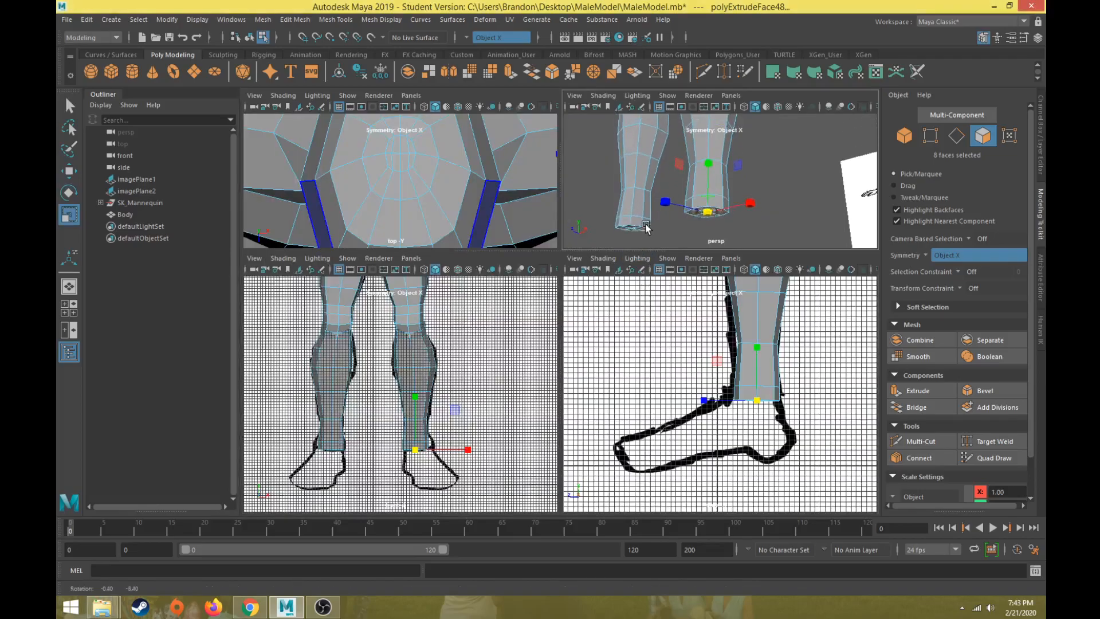
- Lengthen the ankle end faces front to back, tilt them toward the heel, and shift them to fit the side reference
{"action": "left_click_drag", "start_coordinate": [681, 216], "coordinate": [646, 193], "text": "alt"}
{"action": "key", "text": "e"}
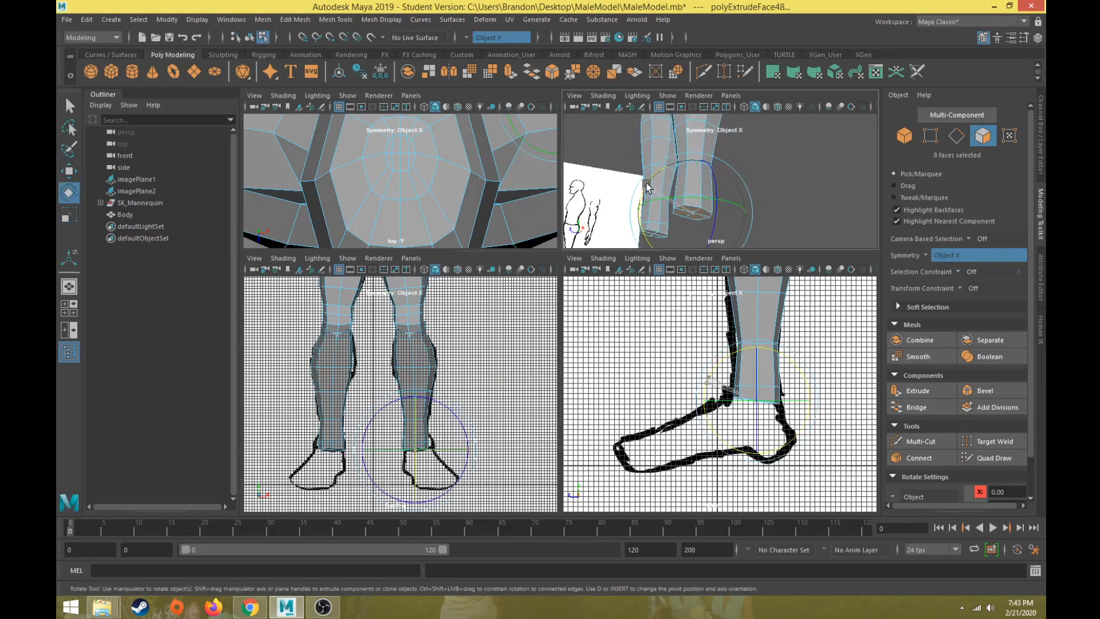
{"action": "key", "text": "r"}
{"action": "left_click_drag", "start_coordinate": [641, 195], "coordinate": [629, 205]}
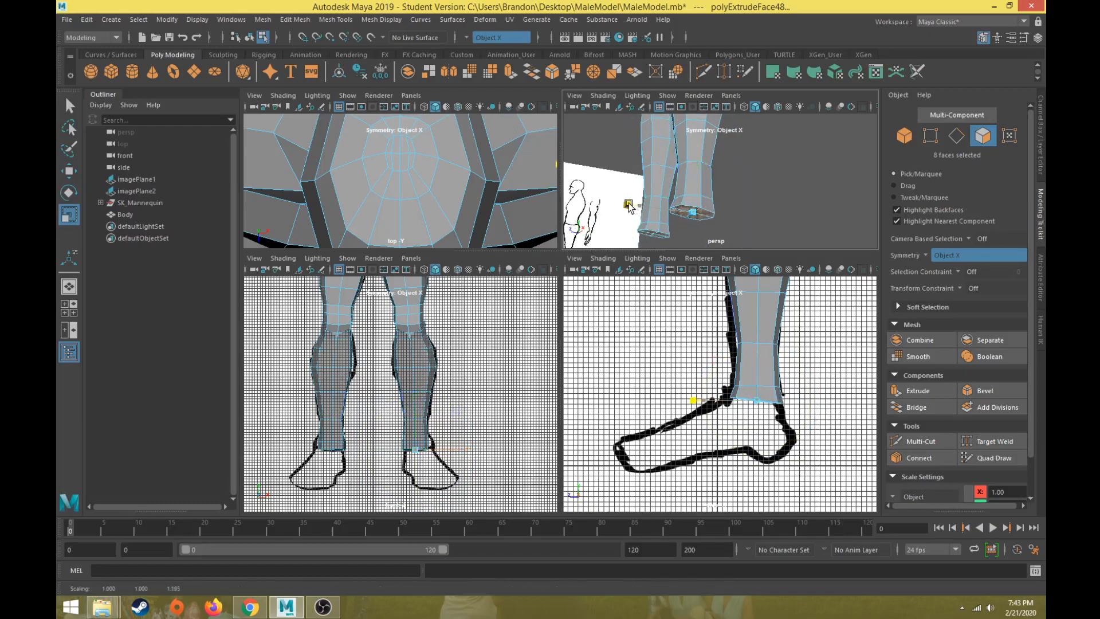
{"action": "key", "text": "e"}
{"action": "key", "text": "w"}
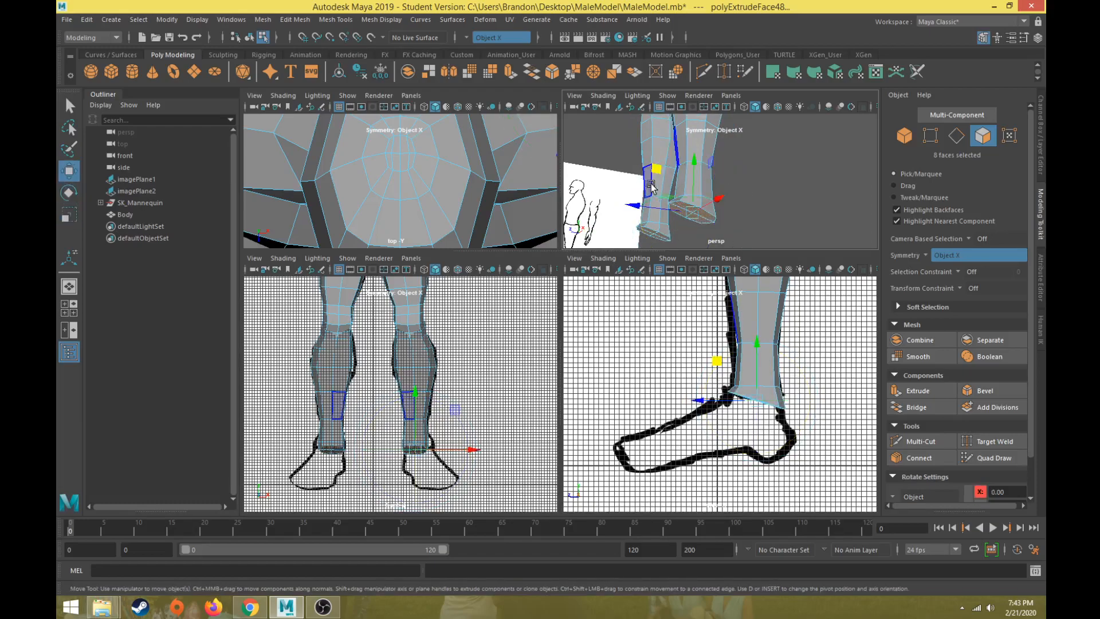
{"action": "middle_click_drag", "start_coordinate": [655, 173], "coordinate": [655, 172]}
- Extrude the ankle ends down into the upper heel, then rotate, lengthen and shift the end faces to span instep to heel
{"action": "left_click", "coordinate": [920, 393]}
{"action": "key", "text": "w"}
{"action": "left_click_drag", "start_coordinate": [683, 188], "coordinate": [643, 182], "text": "alt"}
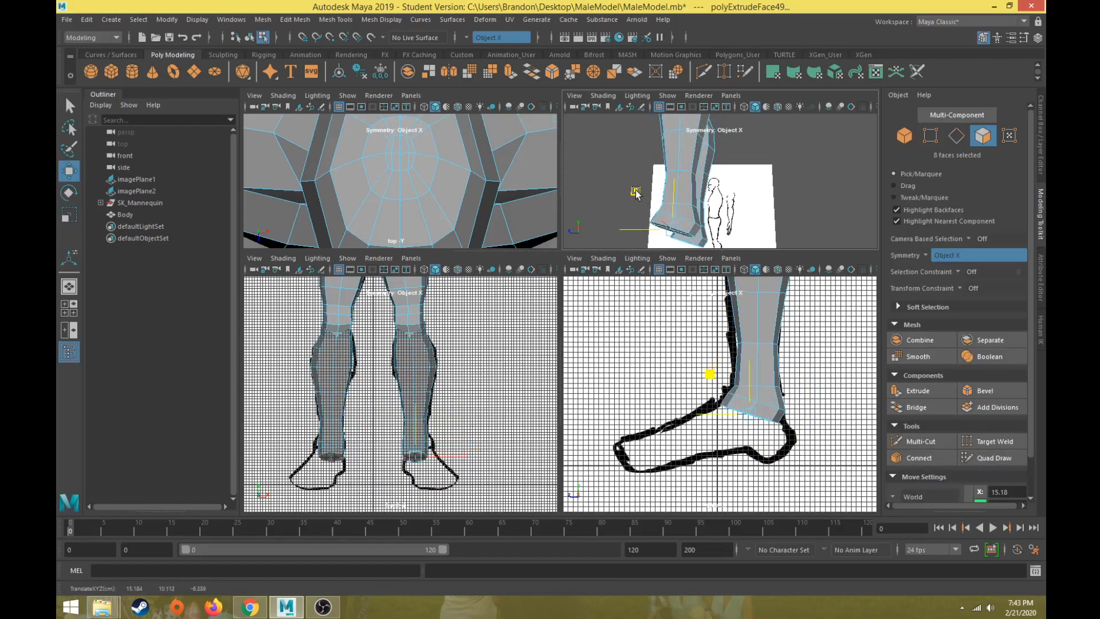
{"action": "key", "text": "e"}
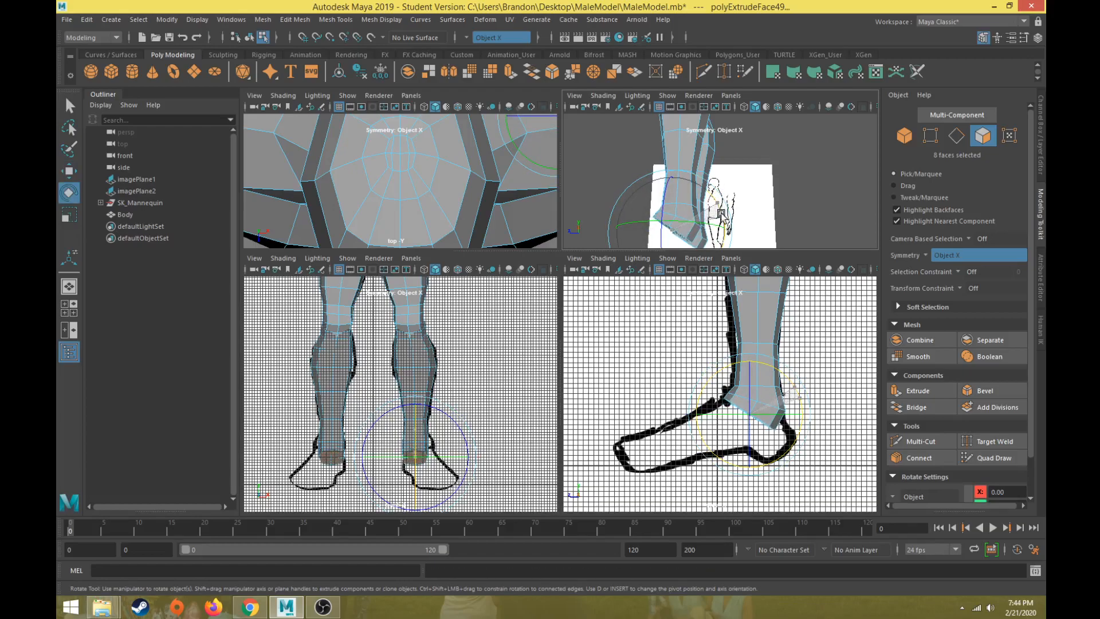
{"action": "key", "text": "r"}
{"action": "left_click_drag", "start_coordinate": [617, 229], "coordinate": [606, 230]}
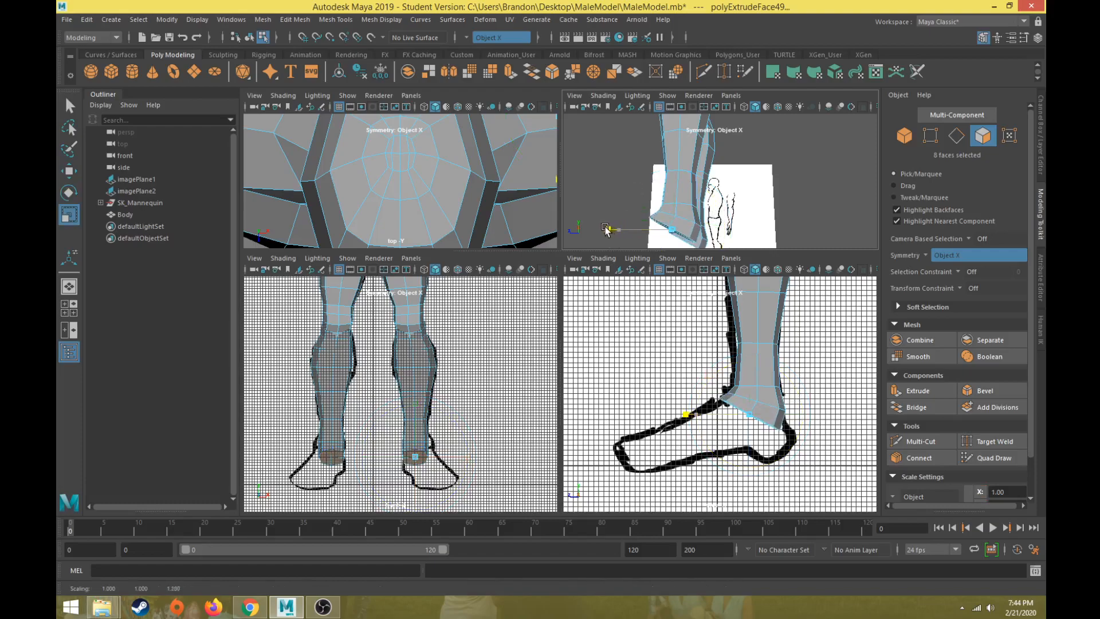
{"action": "key", "text": "e"}
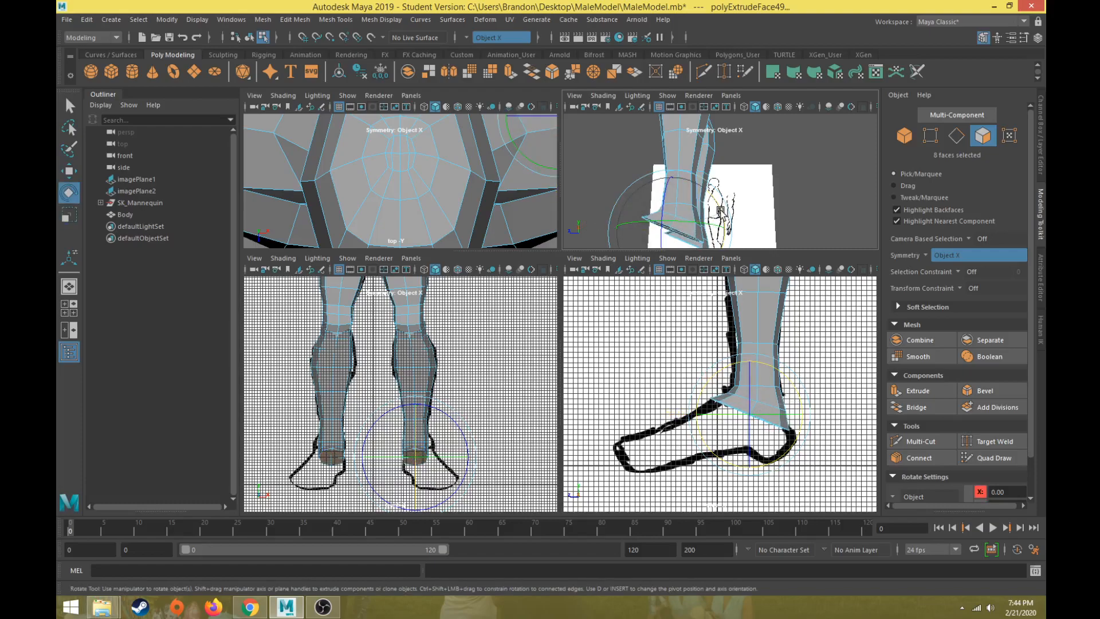
{"action": "key", "text": "w"}
{"action": "left_click", "coordinate": [642, 197]}
{"action": "left_click_drag", "start_coordinate": [643, 199], "coordinate": [643, 194]}
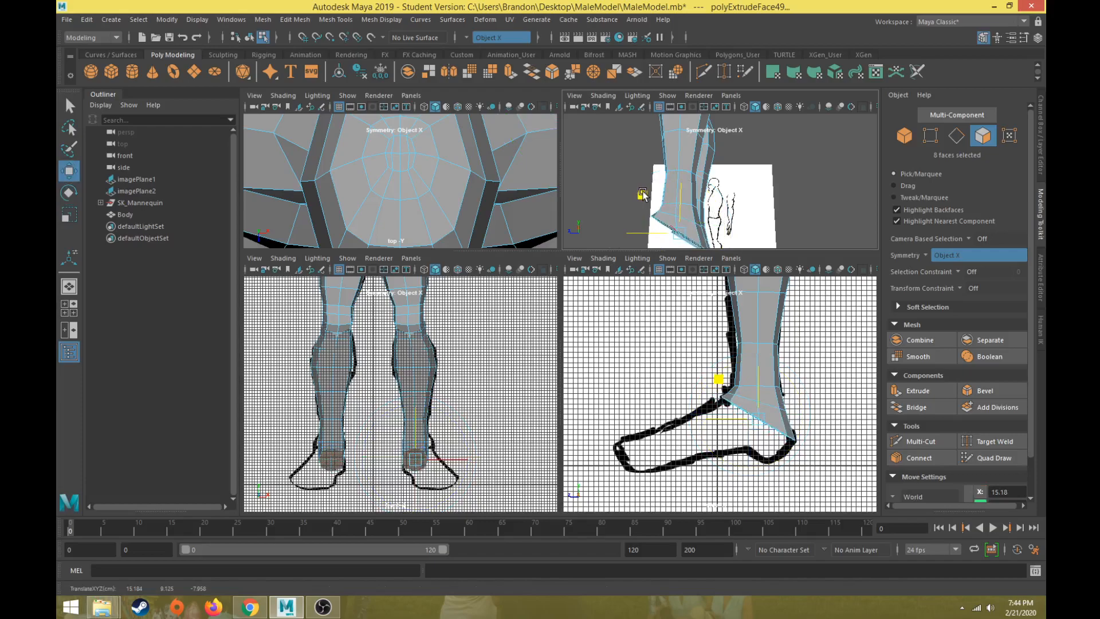
- Extrude the heel end faces down and forward, then rotate, scale and shift them to follow the instep and back of the heel
{"action": "left_click", "coordinate": [916, 390]}
{"action": "key", "text": "w"}
{"action": "left_click_drag", "start_coordinate": [721, 380], "coordinate": [765, 387]}
{"action": "key", "text": "e"}
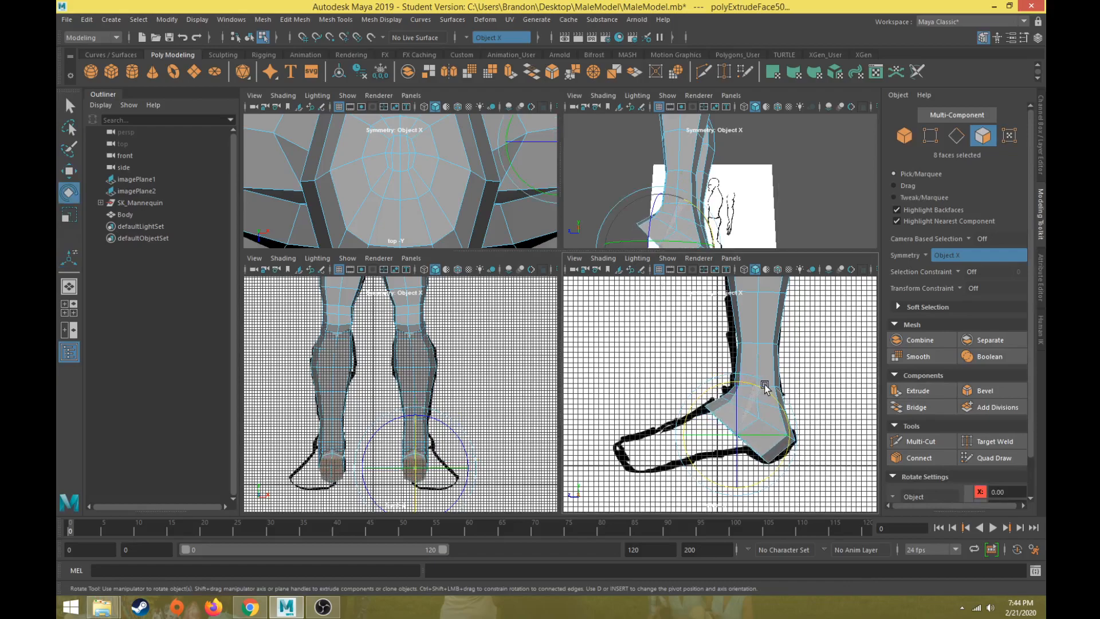
{"action": "key", "text": "r"}
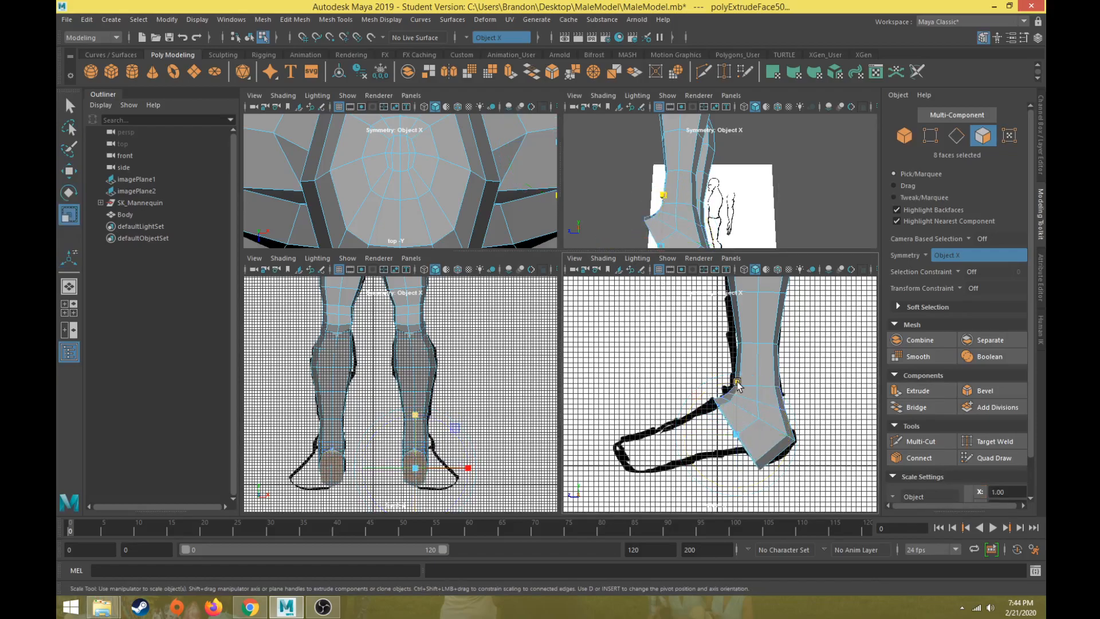
{"action": "key", "text": "w"}
{"action": "left_click_drag", "start_coordinate": [700, 398], "coordinate": [700, 393]}
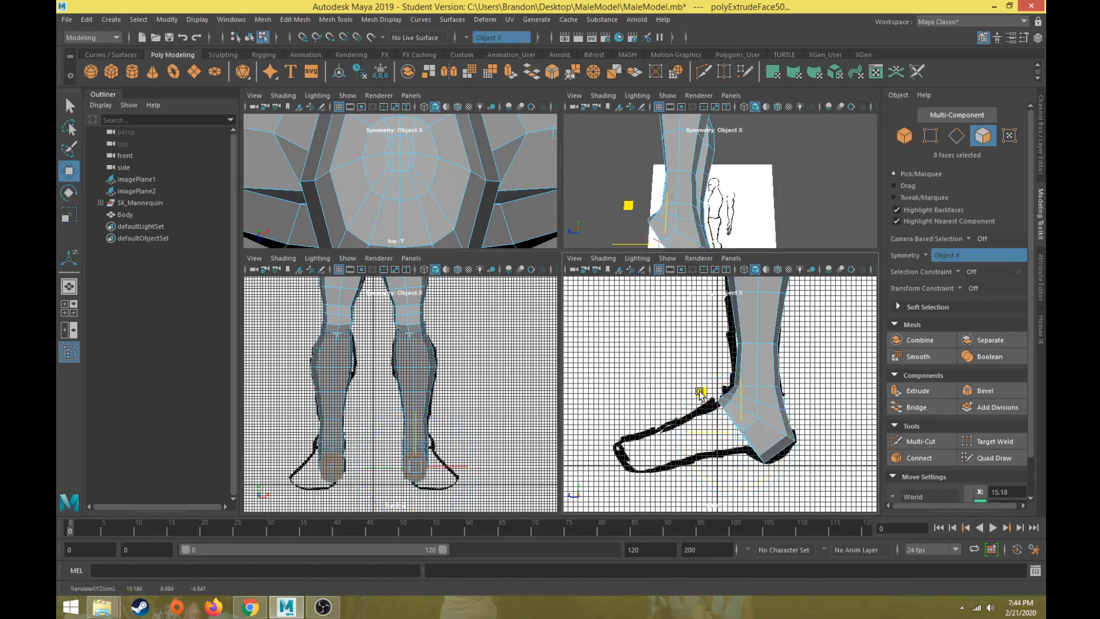
{"action": "key", "text": "e"}
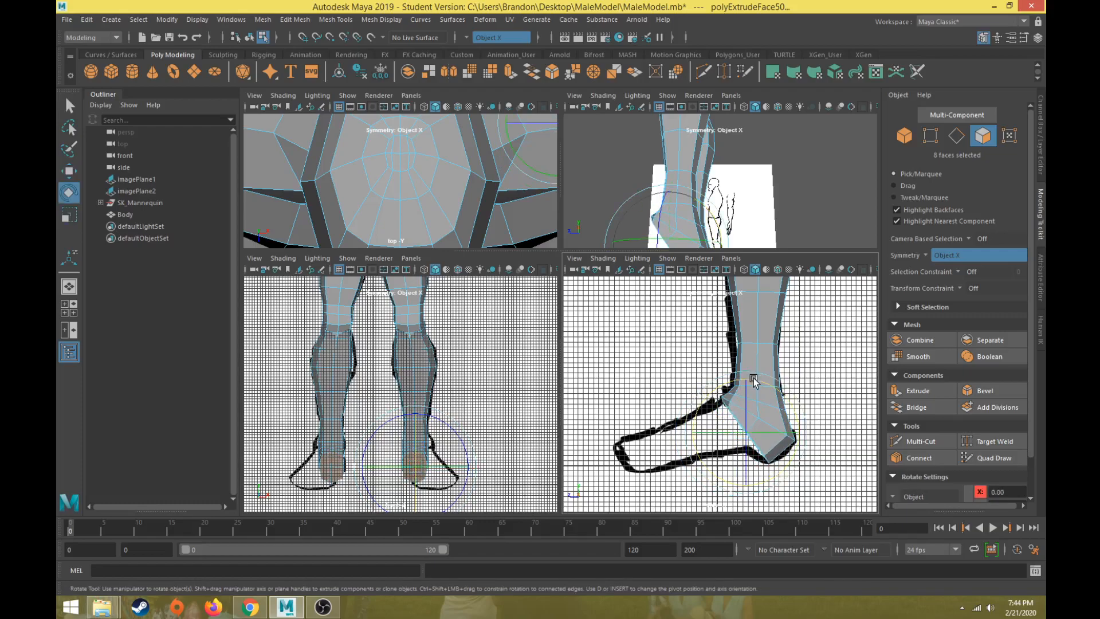
{"action": "key", "text": "w"}
{"action": "left_click_drag", "start_coordinate": [713, 393], "coordinate": [706, 389]}
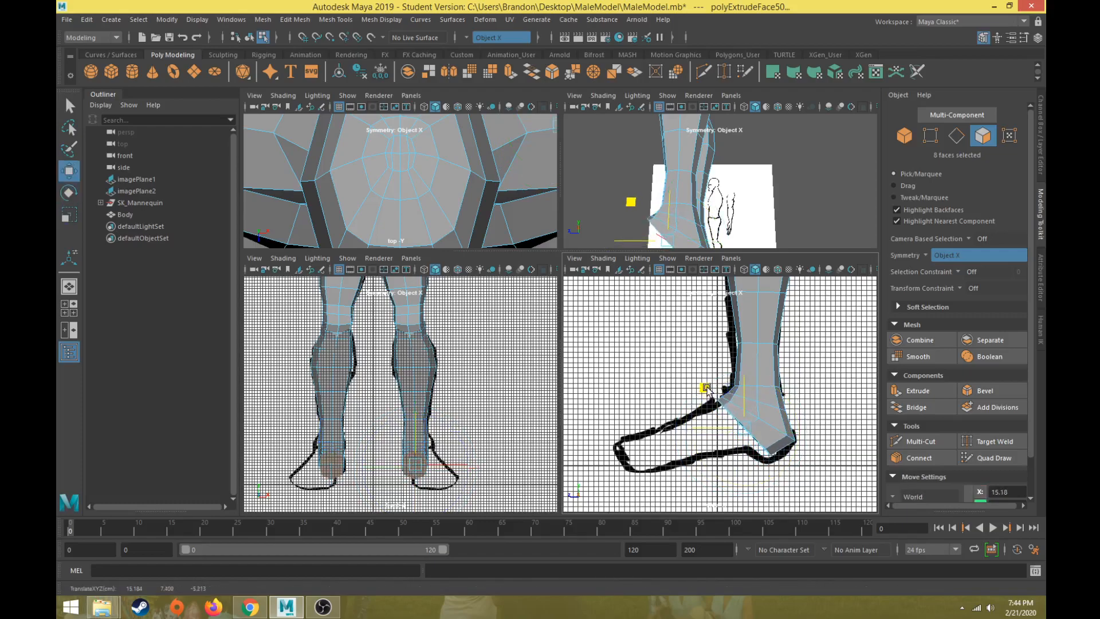
{"action": "key", "text": "r"}
{"action": "left_click_drag", "start_coordinate": [693, 429], "coordinate": [688, 431]}
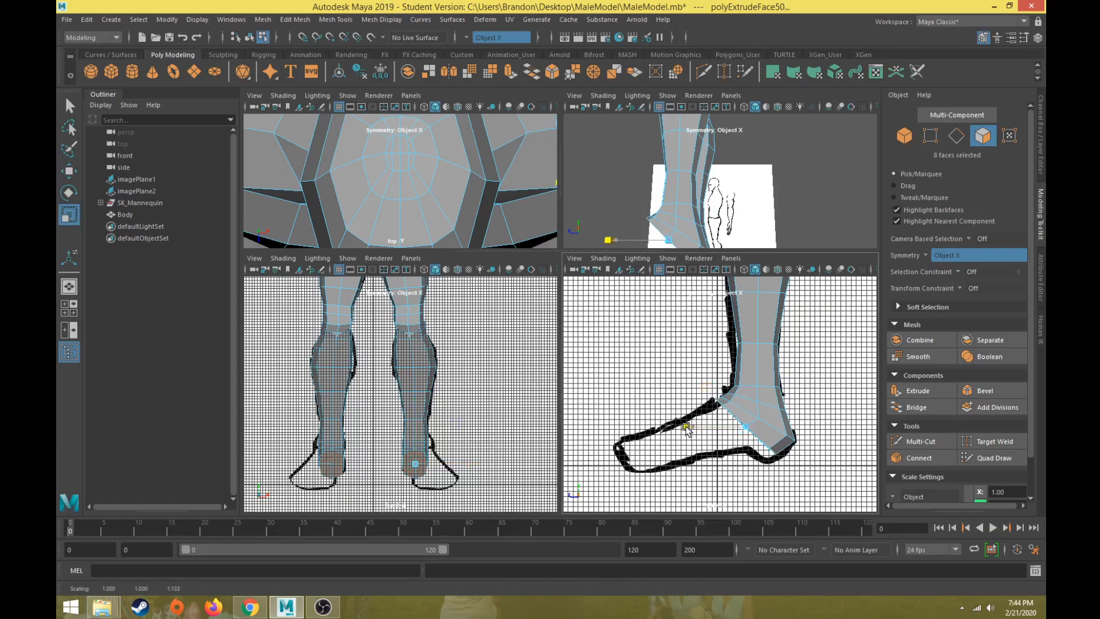
- Extrude the heel ends forward to form the underside of the heel, tilting the end faces steeper and aligning them with the instep
{"action": "scroll", "coordinate": [721, 420], "scroll_direction": "up", "scroll_amount": 2}
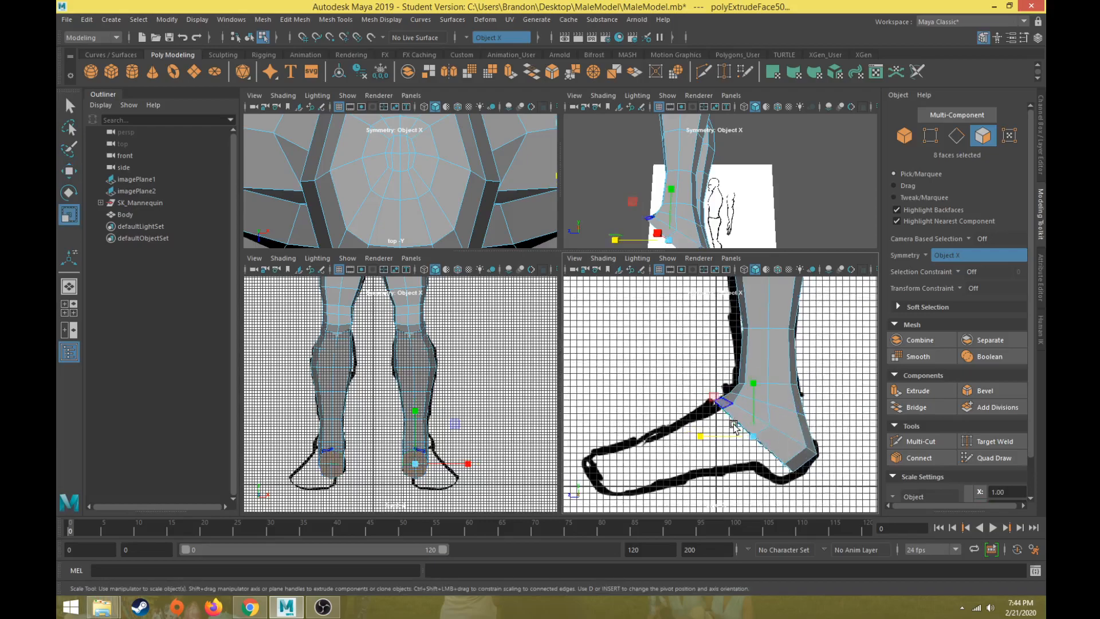
{"action": "left_click", "coordinate": [918, 390]}
{"action": "key", "text": "w"}
{"action": "mouse_move", "coordinate": [713, 416]}
{"action": "left_mouse_down"}
{"action": "mouse_move", "coordinate": [695, 404]}
{"action": "mouse_move", "coordinate": [765, 398]}
{"action": "mouse_move", "coordinate": [724, 399]}
{"action": "left_mouse_up"}
{"action": "key", "text": "e"}
{"action": "key", "text": "r"}
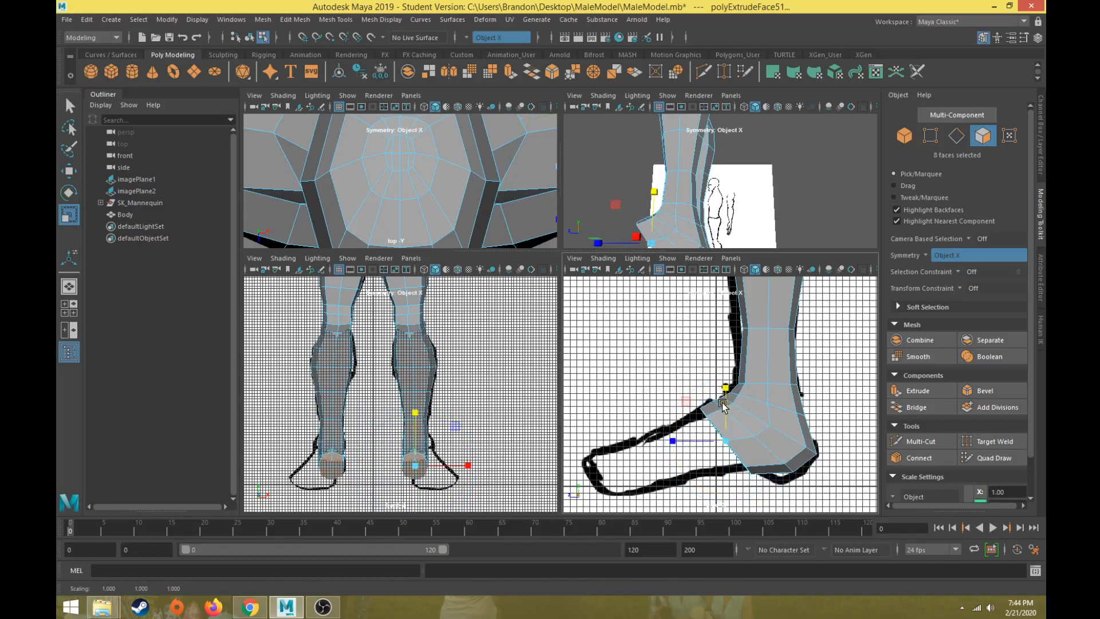
{"action": "key", "text": "e"}
{"action": "key", "text": "w"}
{"action": "left_click_drag", "start_coordinate": [687, 398], "coordinate": [693, 399]}
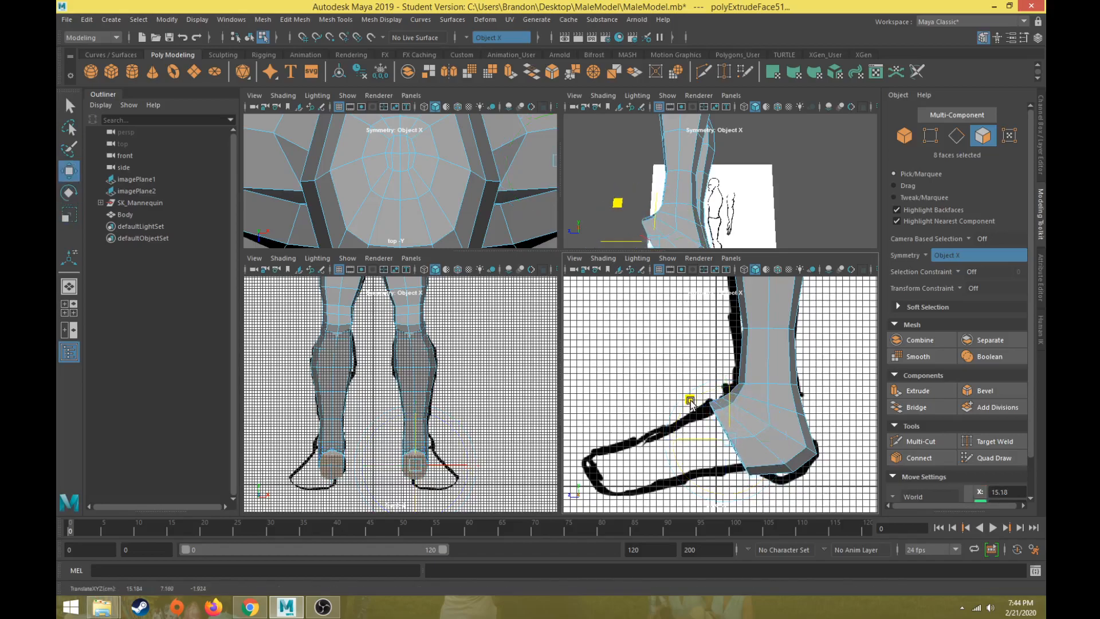
- Extrude the foot end faces forward from the heel and rotate them close to upright
{"action": "left_click", "coordinate": [918, 390]}
{"action": "left_click_drag", "start_coordinate": [716, 404], "coordinate": [668, 404]}
{"action": "key", "text": "e"}
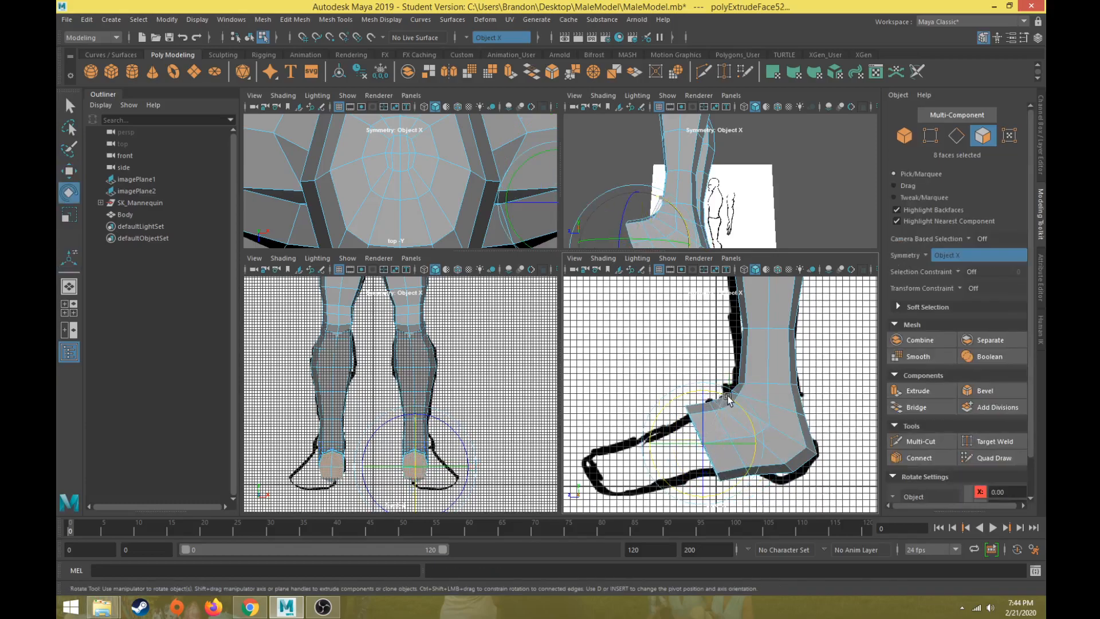
{"action": "left_click_drag", "start_coordinate": [585, 118], "coordinate": [739, 265], "text": "alt"}
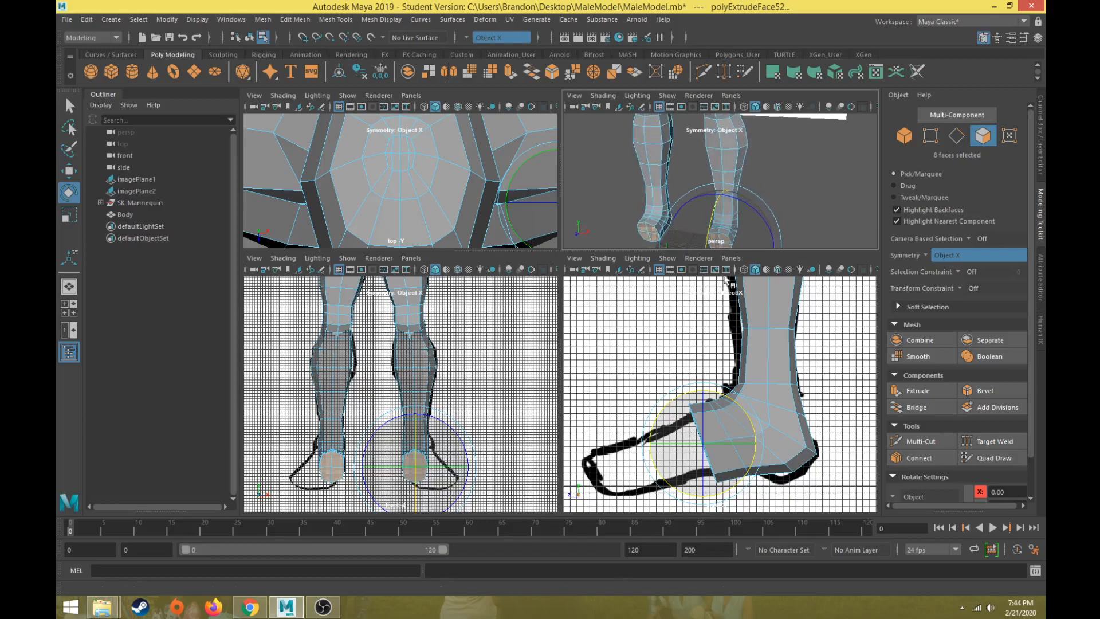
{"action": "scroll", "coordinate": [424, 474], "scroll_direction": "up", "scroll_amount": 5}
{"action": "middle_click_drag", "start_coordinate": [425, 474], "coordinate": [425, 372], "text": "alt"}
{"action": "middle_click_drag", "start_coordinate": [615, 386], "coordinate": [614, 376], "text": "alt"}
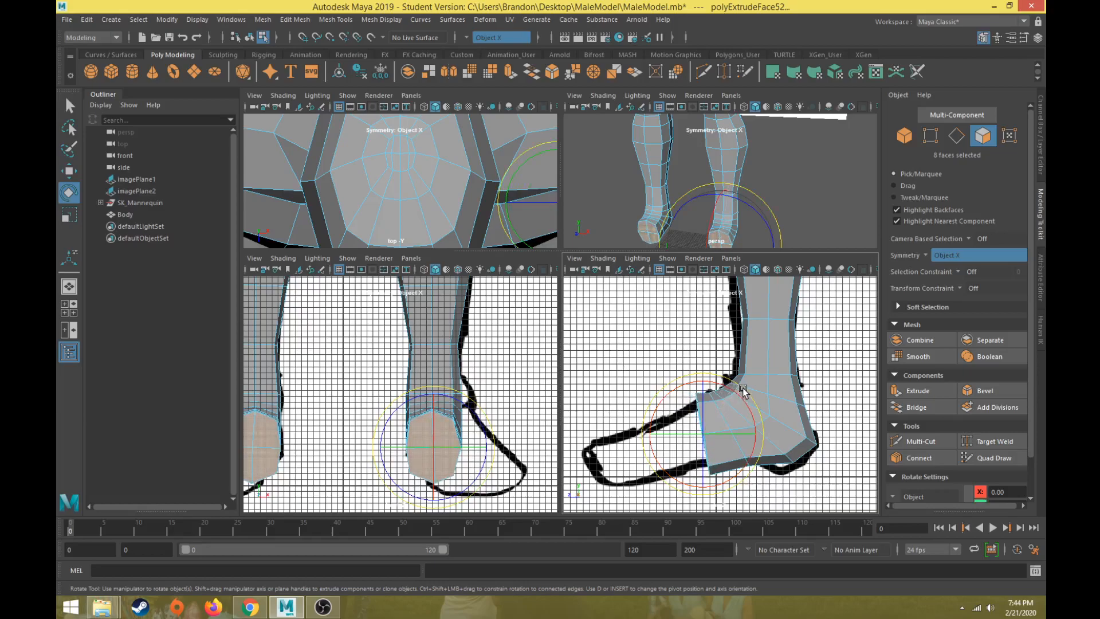
- Adjust the height of the front foot faces and shift them to fit the instep and sole of the side reference
{"action": "key", "text": "r"}
{"action": "left_click_drag", "start_coordinate": [697, 397], "coordinate": [702, 391]}
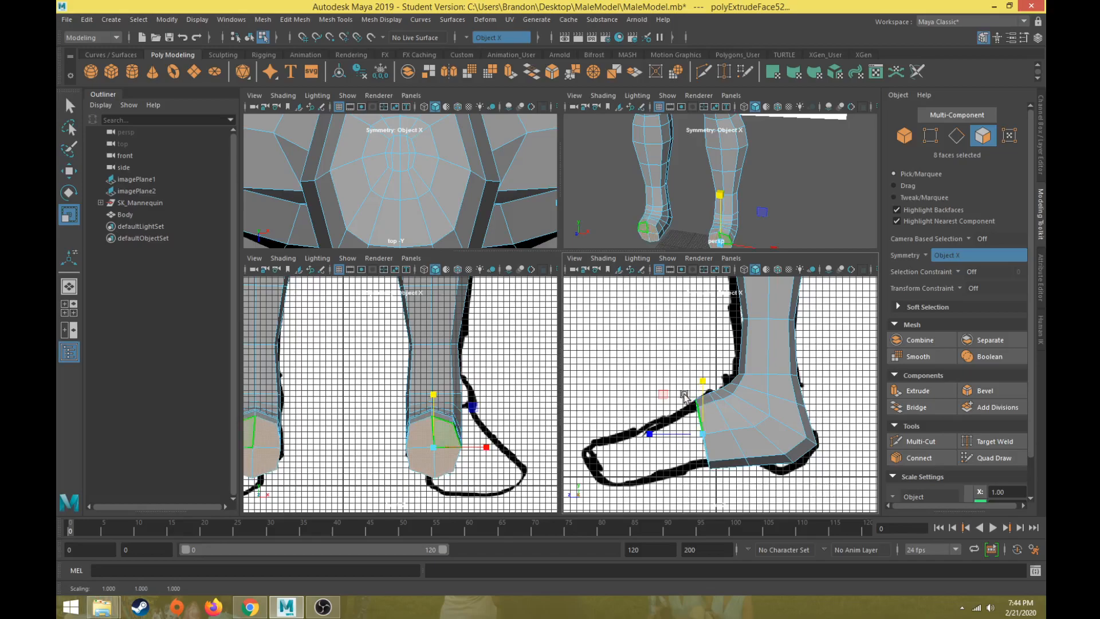
{"action": "left_click", "coordinate": [667, 396]}
{"action": "key", "text": "ctrl+z"}
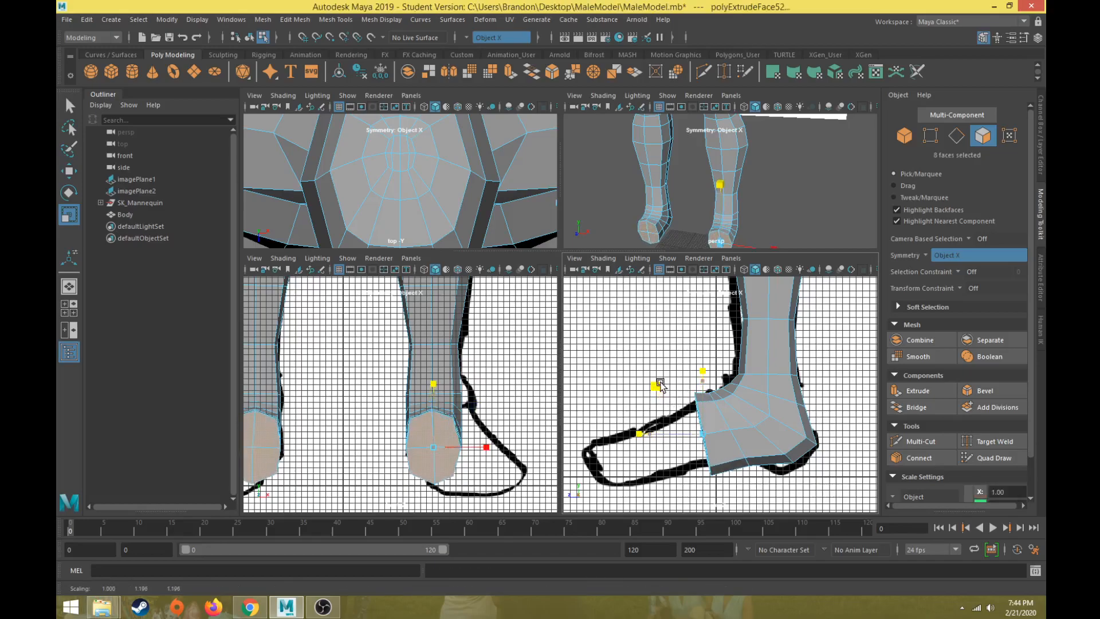
{"action": "key", "text": "w"}
{"action": "left_click_drag", "start_coordinate": [668, 394], "coordinate": [669, 389]}
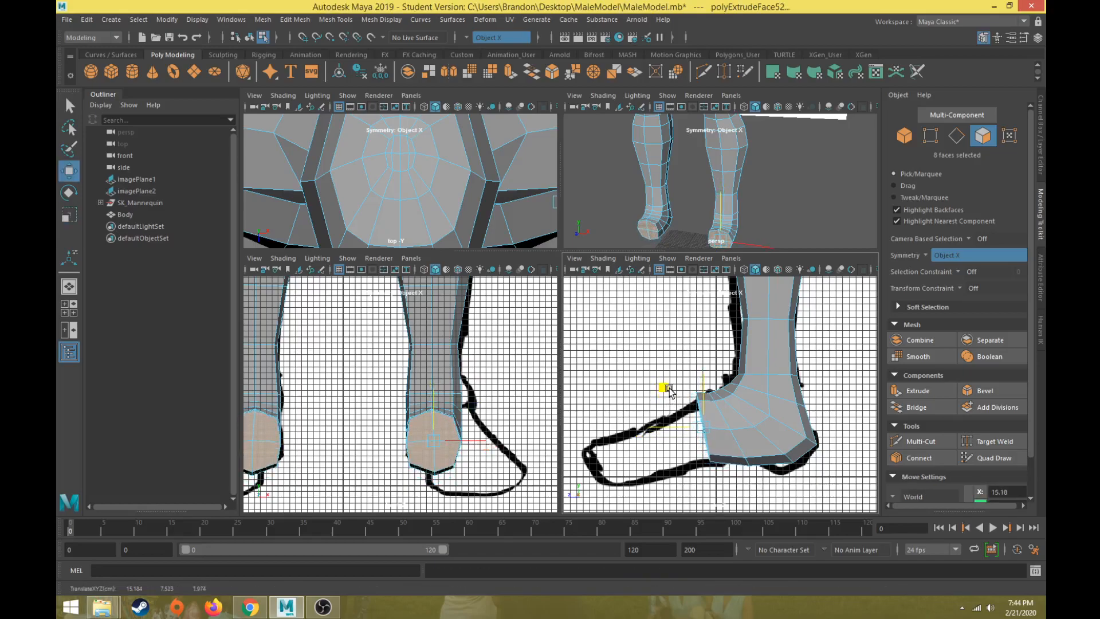
- Extrude the foot ends forward along the arch, then rotate, scale and lower the end faces toward the reference outline
{"action": "left_click", "coordinate": [917, 391]}
{"action": "left_click_drag", "start_coordinate": [668, 388], "coordinate": [647, 391]}
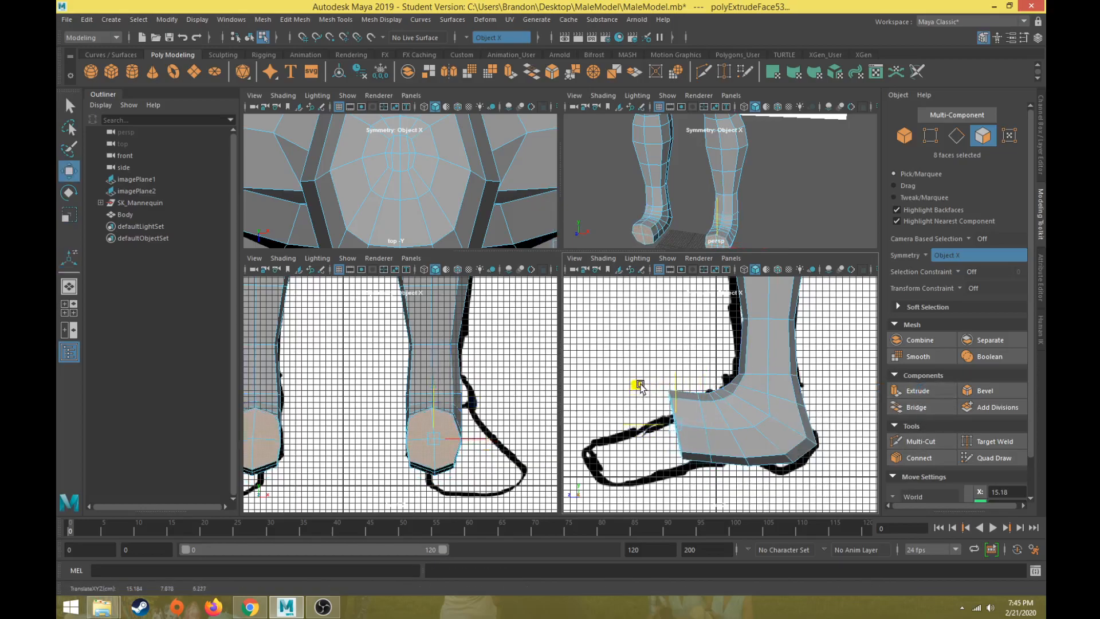
{"action": "key", "text": "e"}
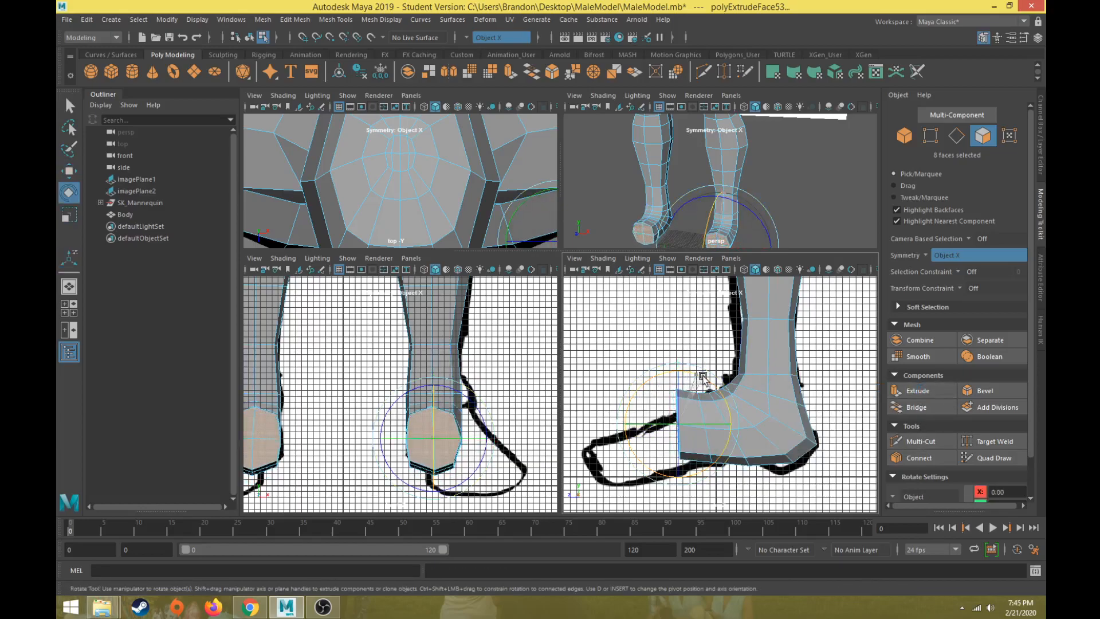
{"action": "key", "text": "w"}
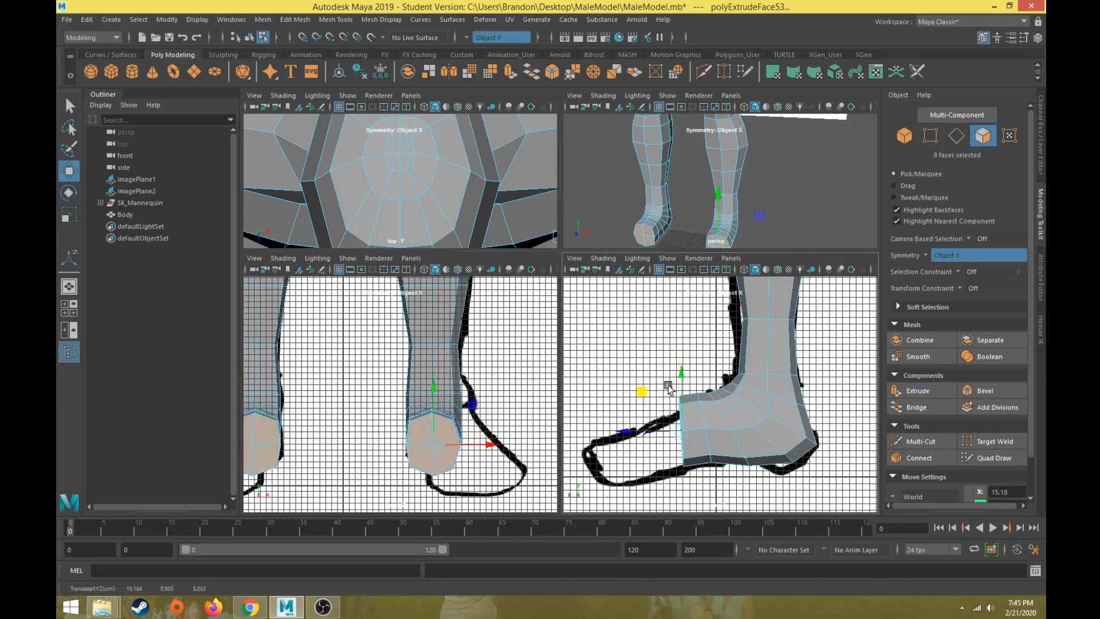
{"action": "key", "text": "r"}
{"action": "left_click_drag", "start_coordinate": [682, 383], "coordinate": [681, 378]}
{"action": "key", "text": "w"}
{"action": "middle_click_drag", "start_coordinate": [644, 394], "coordinate": [642, 396]}
- Extrude the foot end faces forward twice, moving them toward the toes and slightly down along the side reference
{"action": "left_click", "coordinate": [917, 391]}
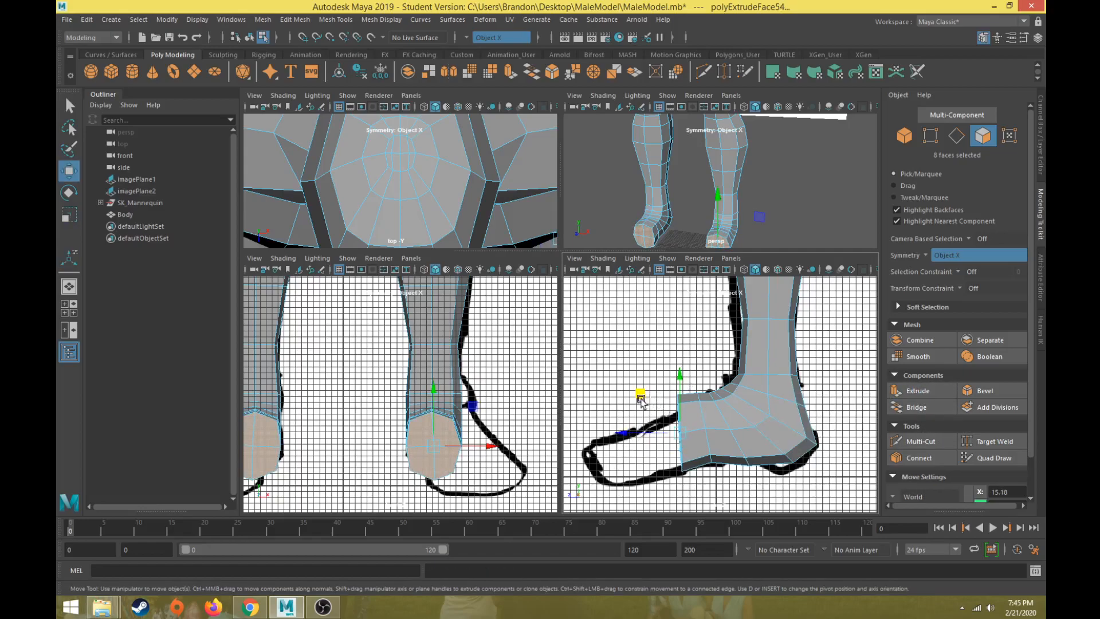
{"action": "middle_click_drag", "start_coordinate": [651, 394], "coordinate": [612, 399]}
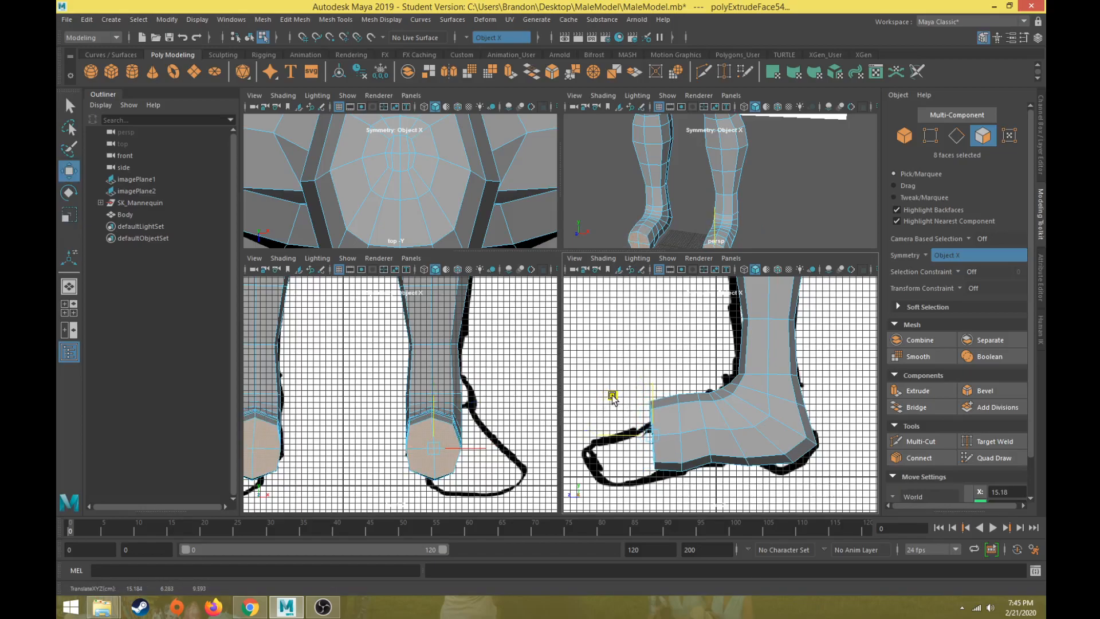
{"action": "left_click", "coordinate": [911, 390]}
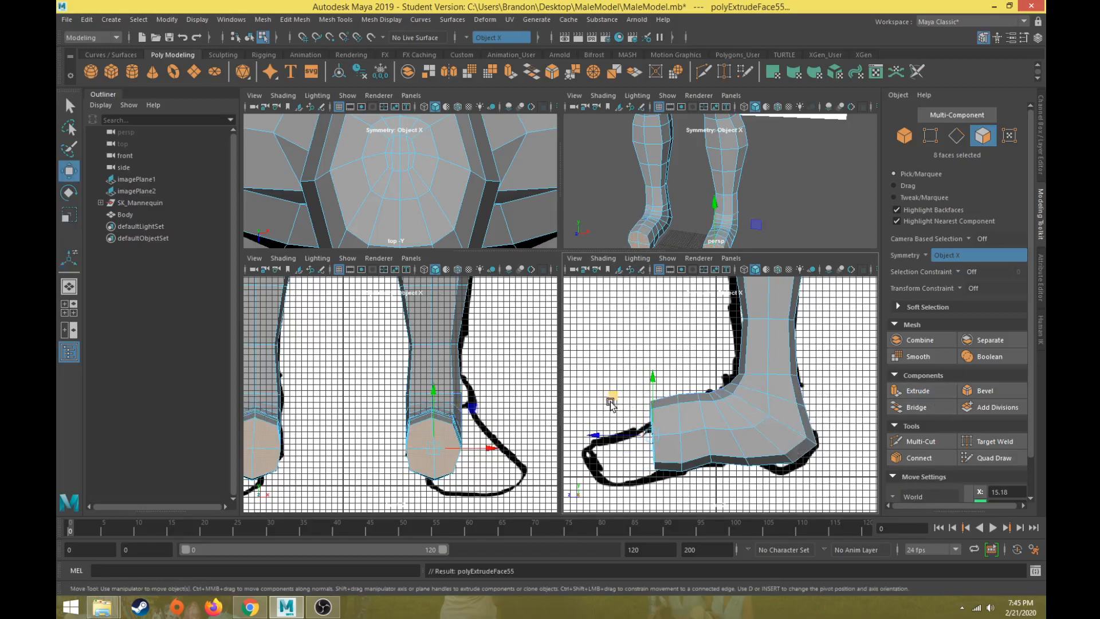
{"action": "middle_click_drag", "start_coordinate": [613, 398], "coordinate": [605, 399]}
{"action": "left_click_drag", "start_coordinate": [605, 398], "coordinate": [603, 396]}
- Extrude another short segment forward from the foot ends at the ball of the foot
{"action": "key", "text": "r"}
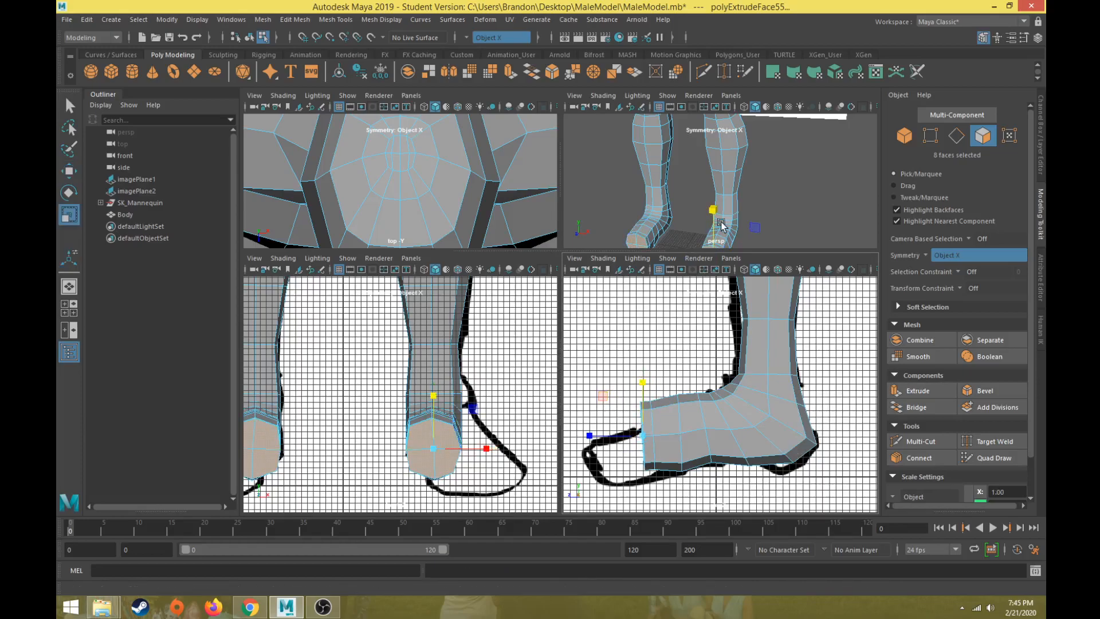
{"action": "middle_click_drag", "start_coordinate": [719, 231], "coordinate": [737, 169], "text": "alt"}
{"action": "left_click_drag", "start_coordinate": [736, 187], "coordinate": [733, 185]}
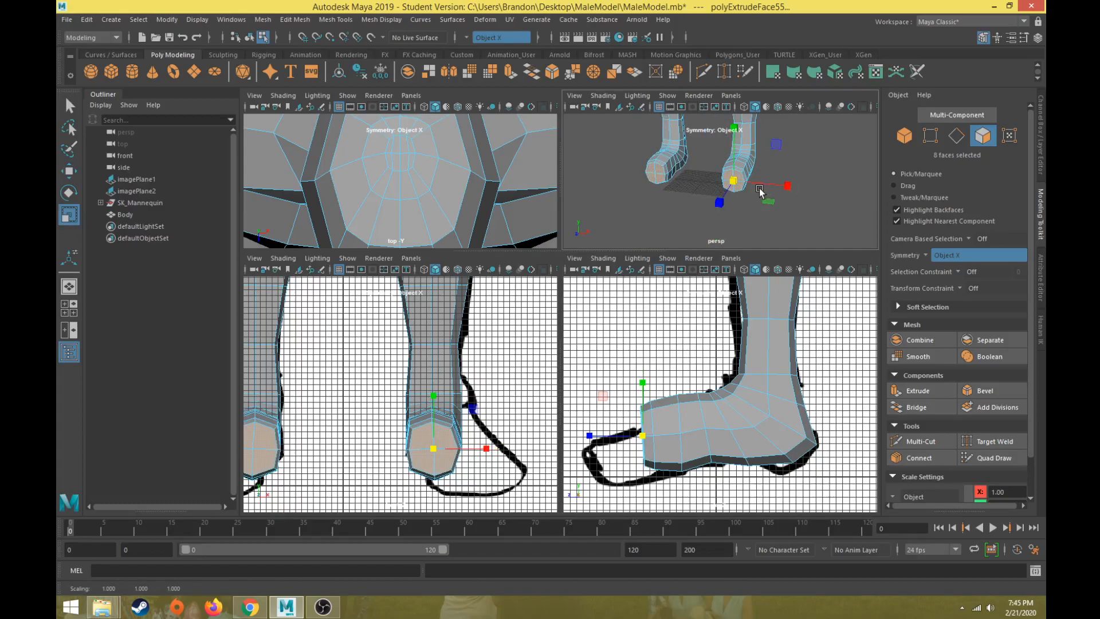
{"action": "scroll", "coordinate": [726, 207], "scroll_direction": "up", "scroll_amount": 2}
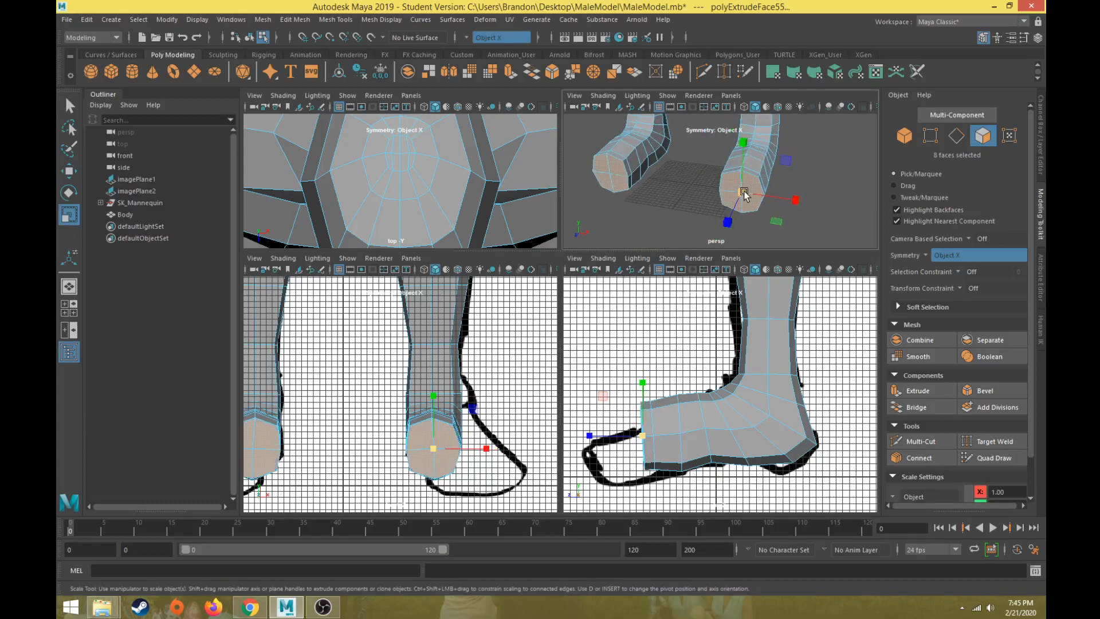
{"action": "left_click", "coordinate": [918, 390]}
{"action": "key", "text": "w"}
{"action": "left_click_drag", "start_coordinate": [732, 219], "coordinate": [648, 156]}
{"action": "key", "text": "e"}
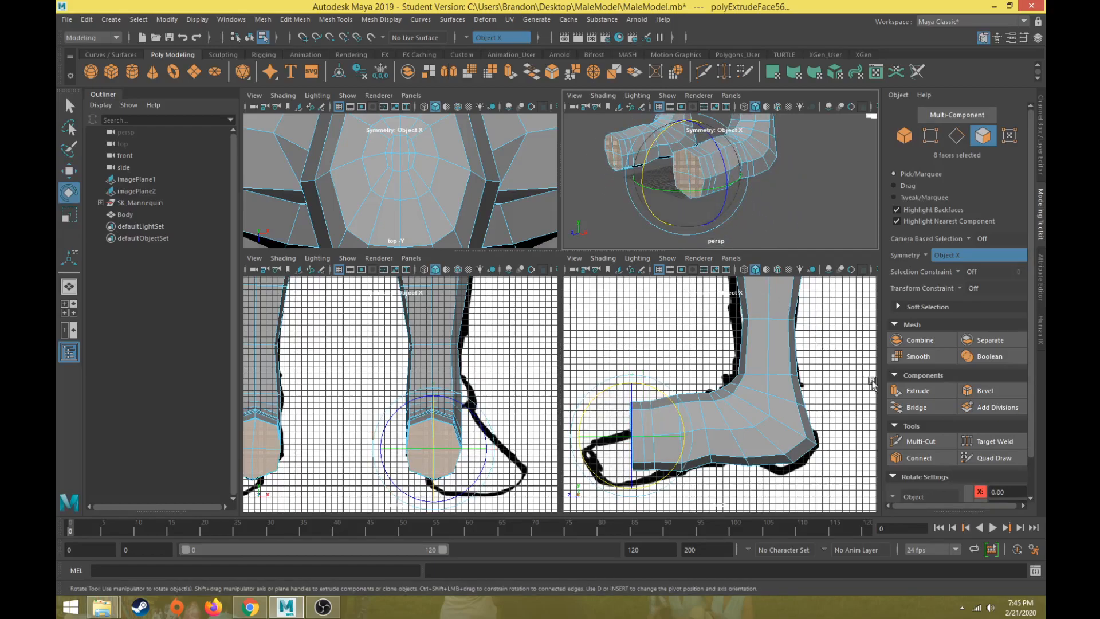
- Extrude the foot ends forward into the toe area and scale the end faces down in height
{"action": "left_click", "coordinate": [918, 390]}
{"action": "key", "text": "w"}
{"action": "left_click_drag", "start_coordinate": [646, 183], "coordinate": [667, 227]}
{"action": "key", "text": "r"}
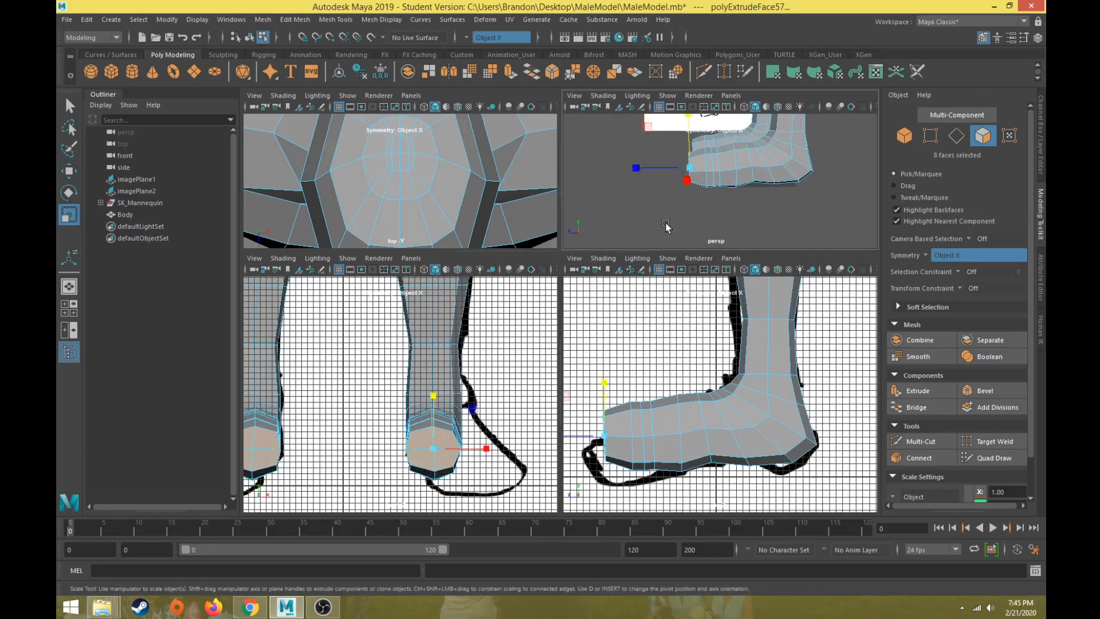
{"action": "key", "text": "w"}
{"action": "left_click_drag", "start_coordinate": [652, 169], "coordinate": [681, 216]}
- Extrude a last short segment to the toe tips and scale the end faces smaller to round them off
{"action": "left_click", "coordinate": [918, 390]}
{"action": "scroll", "coordinate": [680, 188], "scroll_direction": "up", "scroll_amount": 2}
{"action": "key", "text": "r"}
{"action": "left_click_drag", "start_coordinate": [634, 184], "coordinate": [652, 146], "text": "alt"}
{"action": "key", "text": "w"}
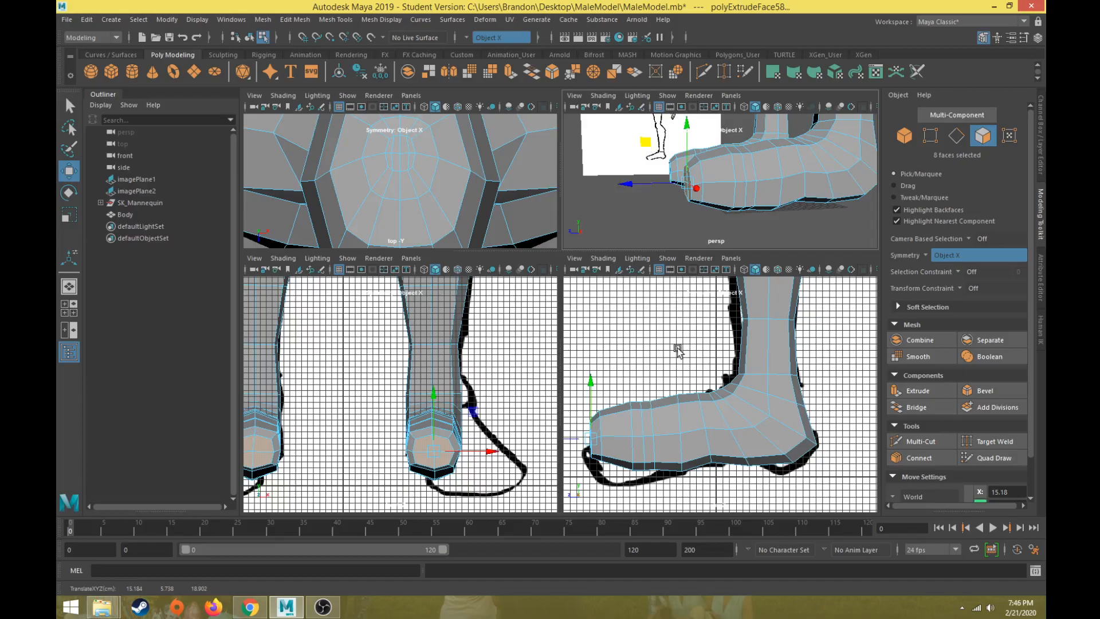
- In the enlarged perspective view, select the vertex rows across the balls of both feet and widen and shift them outward
{"action": "left_click_drag", "start_coordinate": [704, 206], "coordinate": [574, 268], "text": "alt"}
{"action": "key", "text": "space"}
{"action": "key", "text": "space"}
{"action": "key", "text": "space"}
{"action": "right_click_drag", "start_coordinate": [544, 285], "coordinate": [500, 275]}
{"action": "left_click_drag", "start_coordinate": [525, 281], "coordinate": [526, 325], "text": "alt"}
{"action": "left_click_drag", "start_coordinate": [520, 270], "coordinate": [524, 321], "text": "alt"}
{"action": "left_click", "coordinate": [529, 314]}
{"action": "left_click_drag", "start_coordinate": [523, 266], "coordinate": [553, 309], "text": "alt"}
{"action": "left_click_drag", "start_coordinate": [587, 373], "coordinate": [568, 401]}
{"action": "key", "text": "r"}
{"action": "key", "text": "w"}
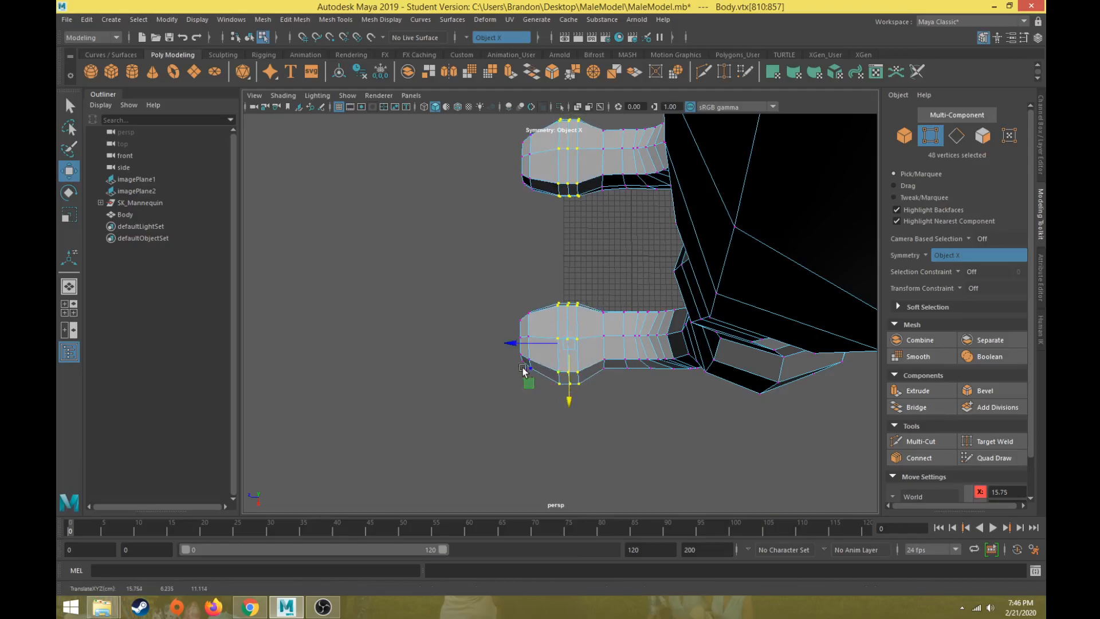
- Select the outer corner vertices of the toe tips and move them outward and slightly back
{"action": "left_click_drag", "start_coordinate": [493, 287], "coordinate": [545, 357]}
{"action": "key", "text": "e"}
{"action": "key", "text": "w"}
{"action": "key", "text": "ctrl+z"}
{"action": "left_click_drag", "start_coordinate": [494, 398], "coordinate": [499, 408]}
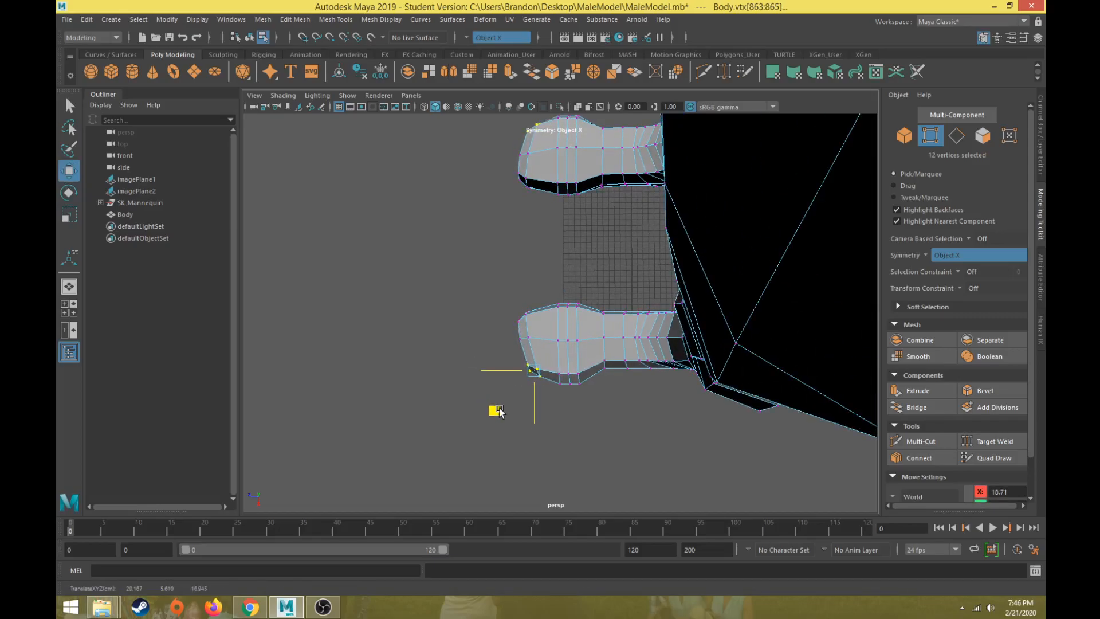
- Select the edges around the middle of both feet and adjust them to refine the arch
{"action": "left_click_drag", "start_coordinate": [550, 370], "coordinate": [602, 421], "text": "alt"}
{"action": "left_click_drag", "start_coordinate": [597, 302], "coordinate": [600, 343]}
{"action": "left_click_drag", "start_coordinate": [622, 406], "coordinate": [403, 259], "text": "alt"}
{"action": "key", "text": "F10"}
{"action": "left_click", "coordinate": [600, 327]}
{"action": "mouse_move", "coordinate": [510, 264]}
{"action": "left_mouse_down", "text": "alt"}
{"action": "mouse_move", "coordinate": [479, 290]}
{"action": "mouse_move", "coordinate": [510, 281]}
{"action": "mouse_move", "coordinate": [507, 298]}
{"action": "mouse_move", "coordinate": [509, 276]}
{"action": "mouse_move", "coordinate": [528, 263]}
{"action": "mouse_move", "coordinate": [555, 276]}
{"action": "mouse_move", "coordinate": [545, 292]}
{"action": "mouse_move", "coordinate": [542, 275]}
{"action": "mouse_move", "coordinate": [499, 341]}
{"action": "mouse_move", "coordinate": [572, 361]}
{"action": "mouse_move", "coordinate": [619, 356]}
{"action": "mouse_move", "coordinate": [439, 319]}
{"action": "mouse_move", "coordinate": [510, 254]}
{"action": "left_mouse_up", "text": "alt"}
{"action": "key", "text": "r"}
{"action": "key", "text": "w"}
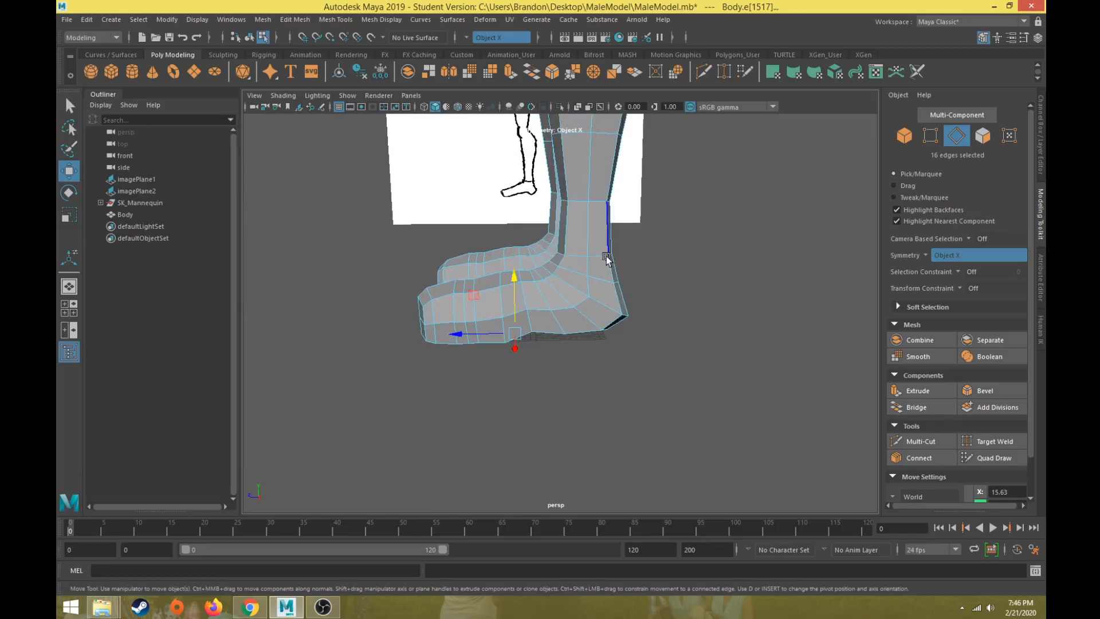
- Examine the whole body from the front, focusing on the torso, hips and crotch topology
{"action": "scroll", "coordinate": [527, 251], "scroll_direction": "down", "scroll_amount": 5}
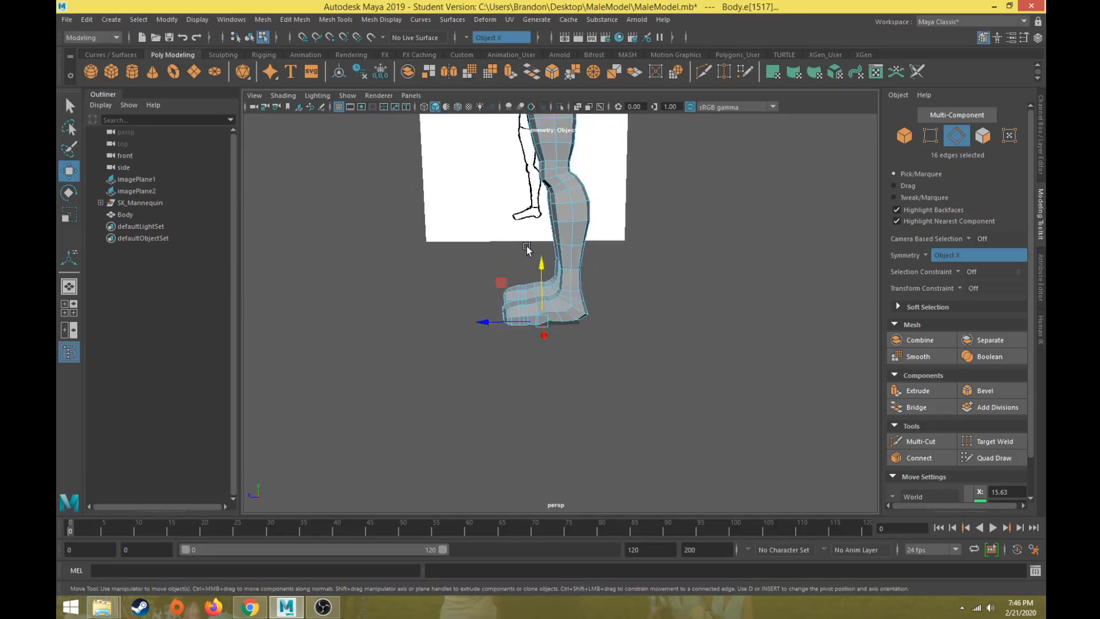
{"action": "middle_click_drag", "start_coordinate": [528, 250], "coordinate": [564, 447], "text": "alt"}
{"action": "left_click_drag", "start_coordinate": [541, 379], "coordinate": [639, 349], "text": "alt"}
{"action": "scroll", "coordinate": [590, 375], "scroll_direction": "up", "scroll_amount": 4}
{"action": "left_click_drag", "start_coordinate": [590, 375], "coordinate": [614, 351], "text": "alt"}
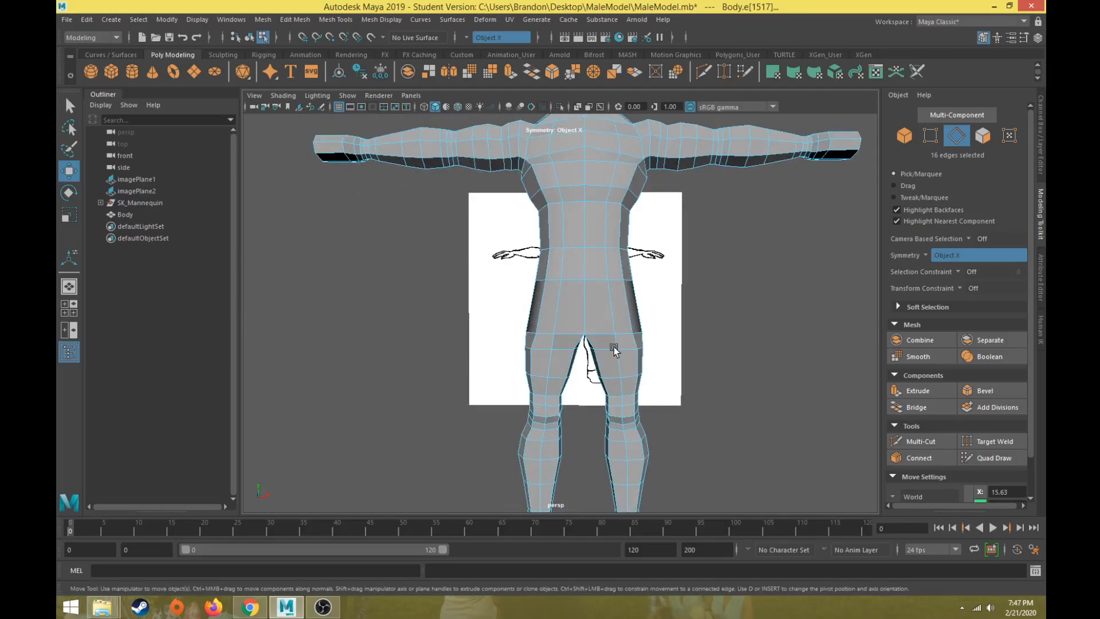
{"action": "scroll", "coordinate": [615, 351], "scroll_direction": "up", "scroll_amount": 2}
{"action": "left_click_drag", "start_coordinate": [623, 331], "coordinate": [613, 306], "text": "alt"}
{"action": "scroll", "coordinate": [613, 306], "scroll_direction": "up", "scroll_amount": 3}
{"action": "middle_click_drag", "start_coordinate": [613, 306], "coordinate": [512, 280], "text": "alt"}
{"action": "mouse_move", "coordinate": [511, 280]}
{"action": "left_mouse_down", "text": "alt"}
{"action": "mouse_move", "coordinate": [547, 278]}
{"action": "mouse_move", "coordinate": [498, 289]}
{"action": "left_mouse_up", "text": "alt"}
{"action": "scroll", "coordinate": [491, 297], "scroll_direction": "down", "scroll_amount": 3}
{"action": "middle_click_drag", "start_coordinate": [491, 297], "coordinate": [506, 321], "text": "alt"}
{"action": "left_click_drag", "start_coordinate": [507, 321], "coordinate": [550, 287], "text": "alt"}
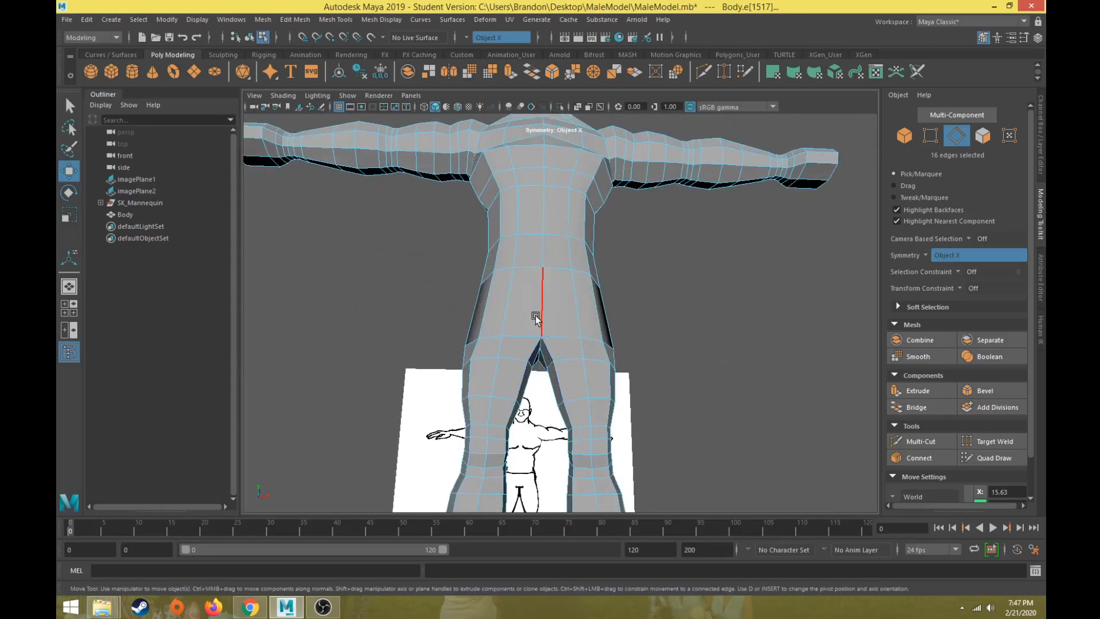
- Insert symmetric edge loops on both sides of the torso's centre line with the Insert Edge Loop tool
{"action": "left_click", "coordinate": [381, 19]}
{"action": "mouse_move", "coordinate": [336, 19]}
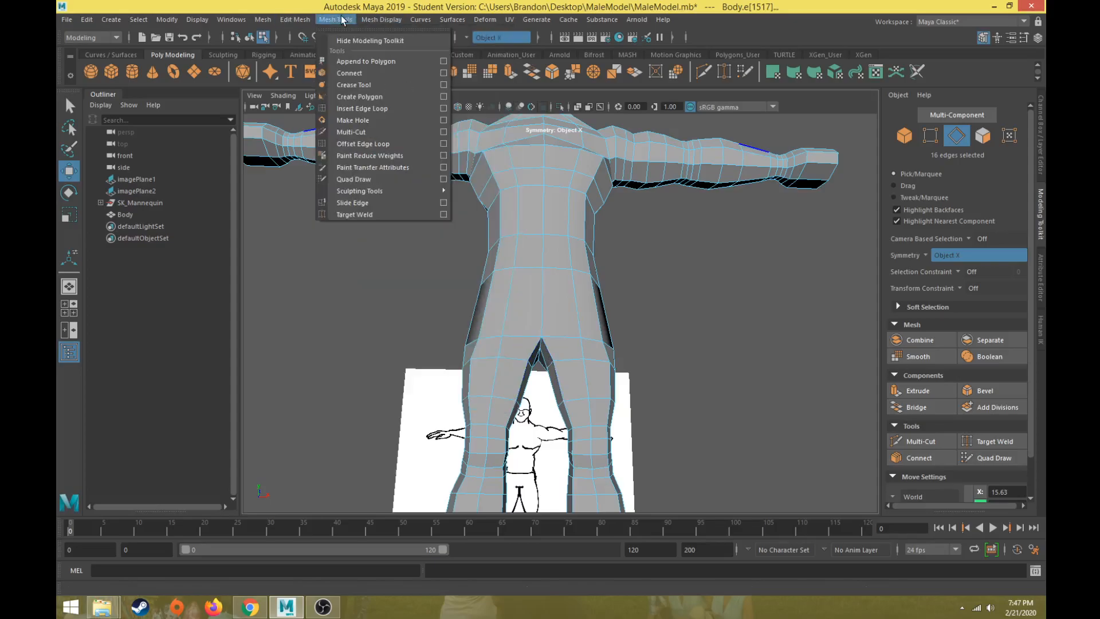
{"action": "left_click", "coordinate": [358, 108]}
{"action": "left_click_drag", "start_coordinate": [562, 268], "coordinate": [542, 284], "text": "alt"}
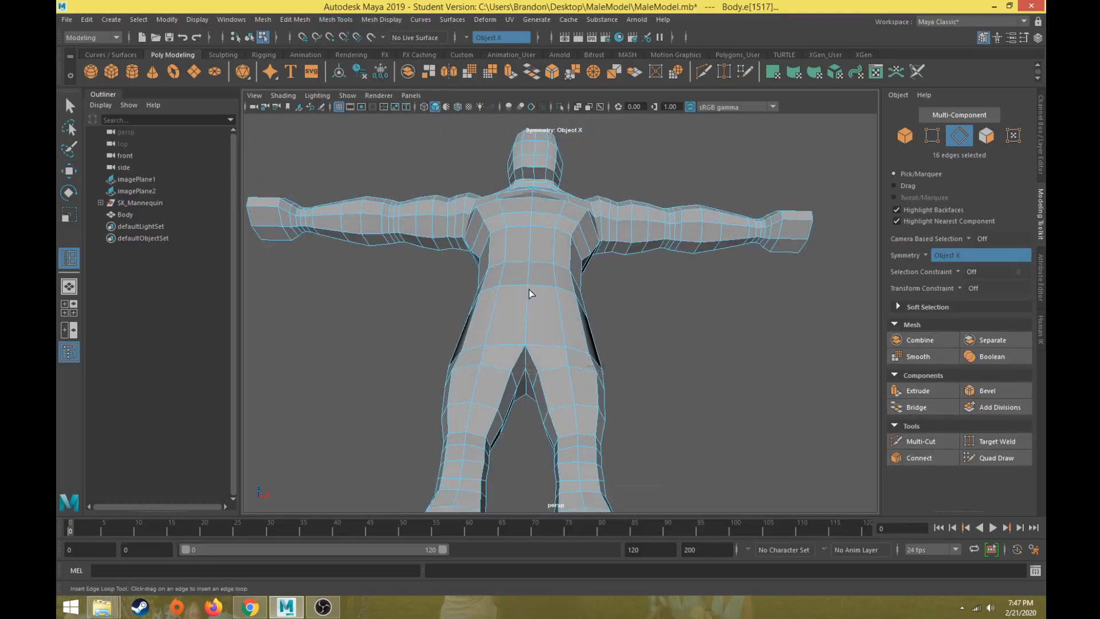
{"action": "left_click", "coordinate": [544, 285]}
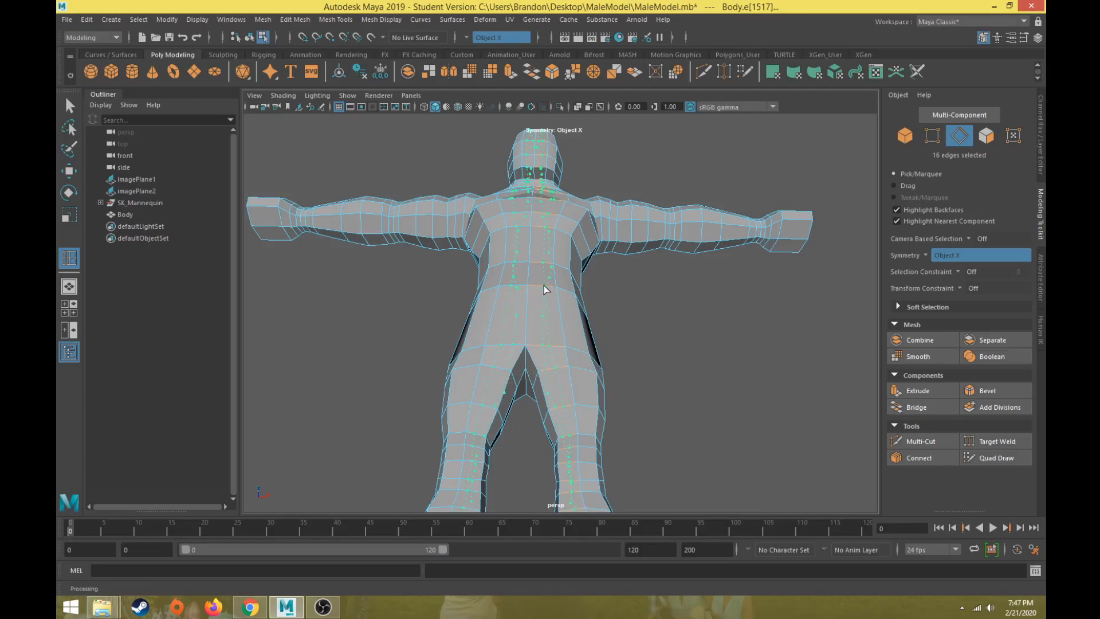
- Examine how the new edge loops run through the head, torso, crotch and legs
{"action": "left_click_drag", "start_coordinate": [552, 304], "coordinate": [557, 377], "text": "alt"}
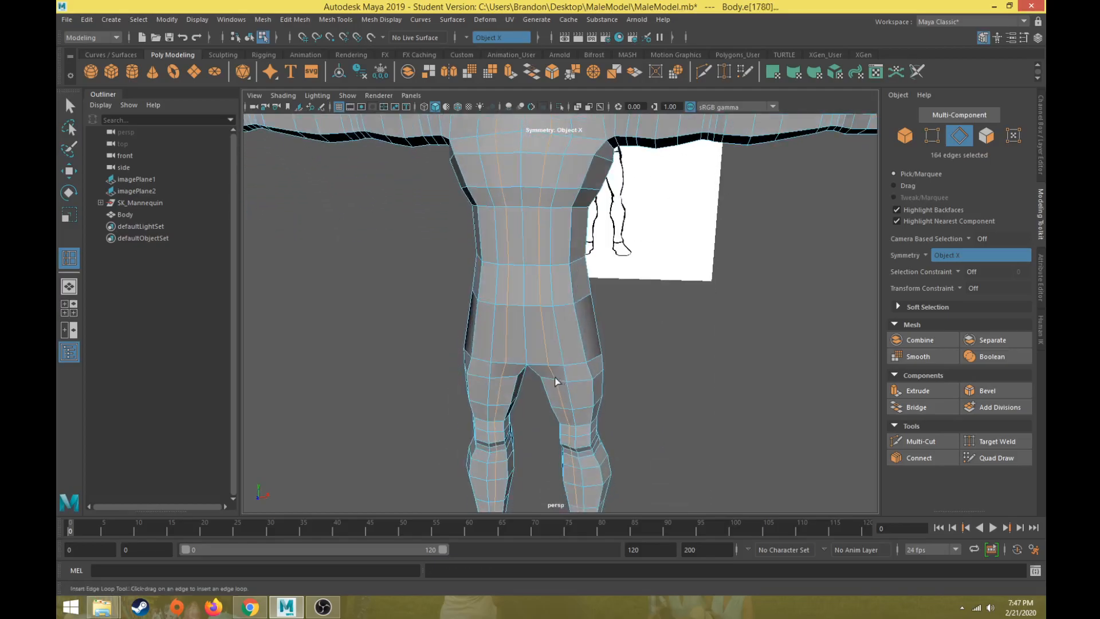
{"action": "scroll", "coordinate": [555, 375], "scroll_direction": "down", "scroll_amount": 5}
{"action": "scroll", "coordinate": [571, 223], "scroll_direction": "up", "scroll_amount": 2}
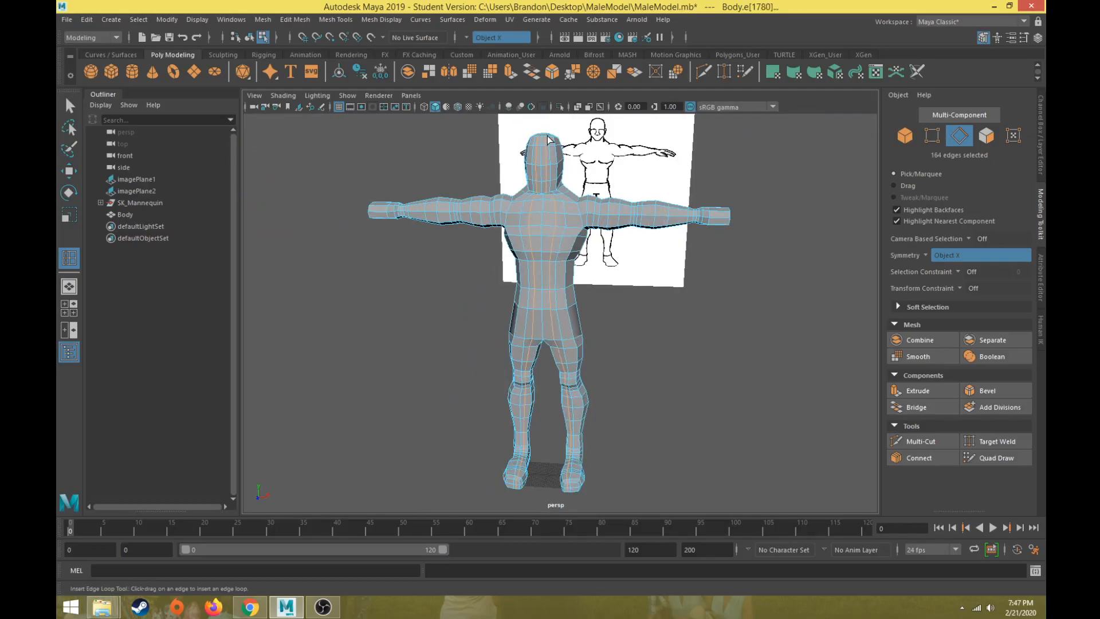
{"action": "scroll", "coordinate": [565, 346], "scroll_direction": "up", "scroll_amount": 5}
{"action": "left_click_drag", "start_coordinate": [566, 347], "coordinate": [582, 338], "text": "alt"}
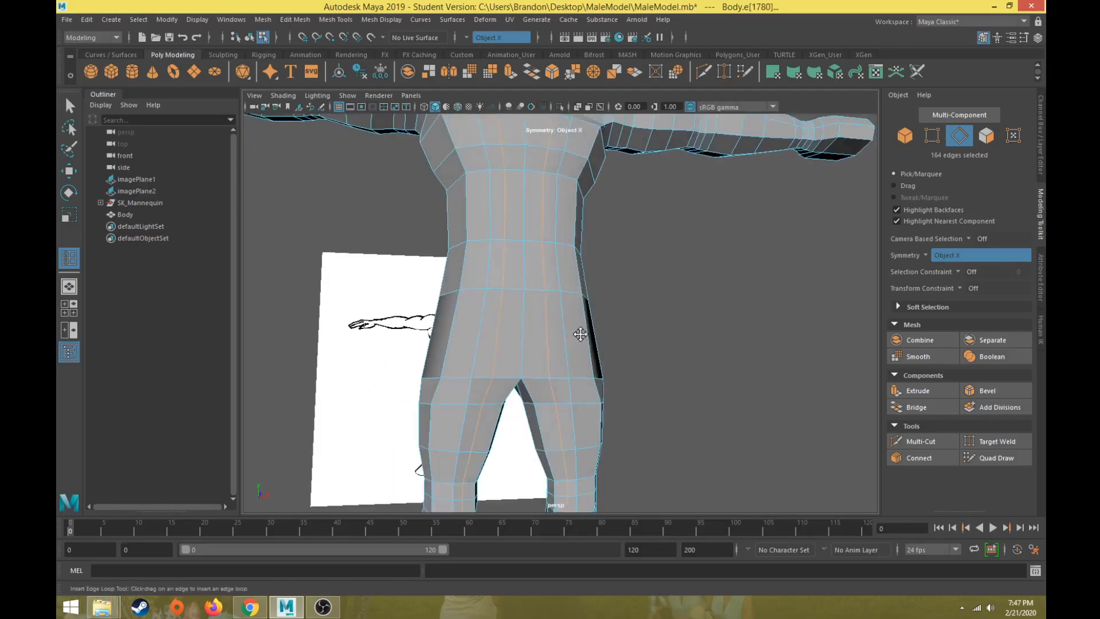
{"action": "middle_click_drag", "start_coordinate": [583, 338], "coordinate": [565, 249], "text": "alt"}
{"action": "left_click_drag", "start_coordinate": [565, 249], "coordinate": [565, 261], "text": "alt"}
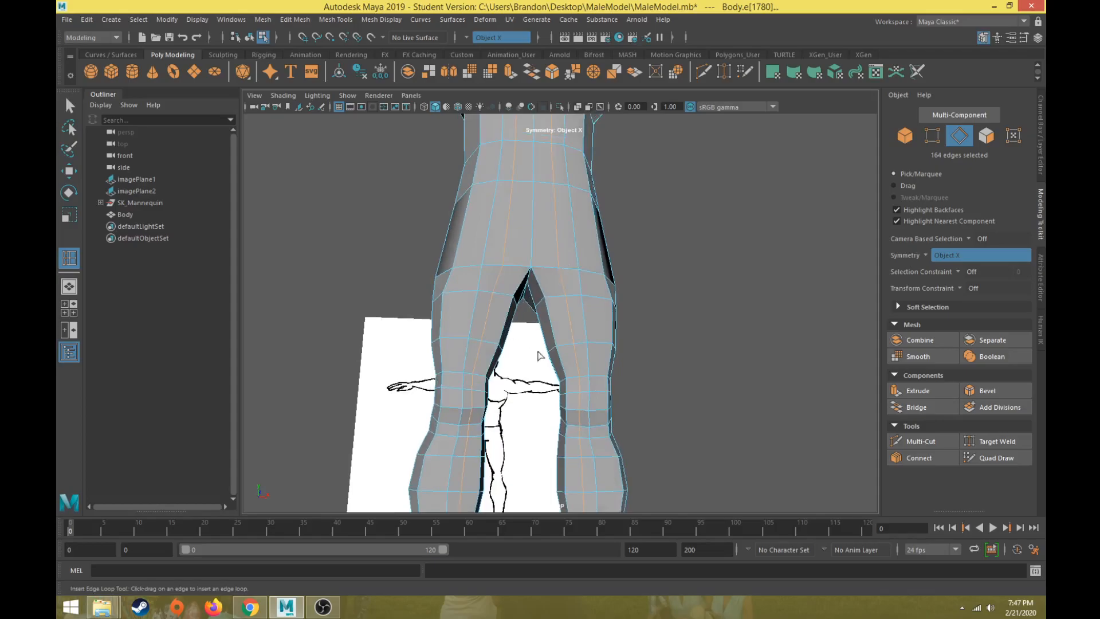
{"action": "scroll", "coordinate": [532, 355], "scroll_direction": "down", "scroll_amount": 5}
- Deselect the upper-body part of the new loops in the front view and delete the loop edges remaining on the legs and feet
{"action": "key", "text": "w"}
{"action": "scroll", "coordinate": [519, 366], "scroll_direction": "down", "scroll_amount": 3}
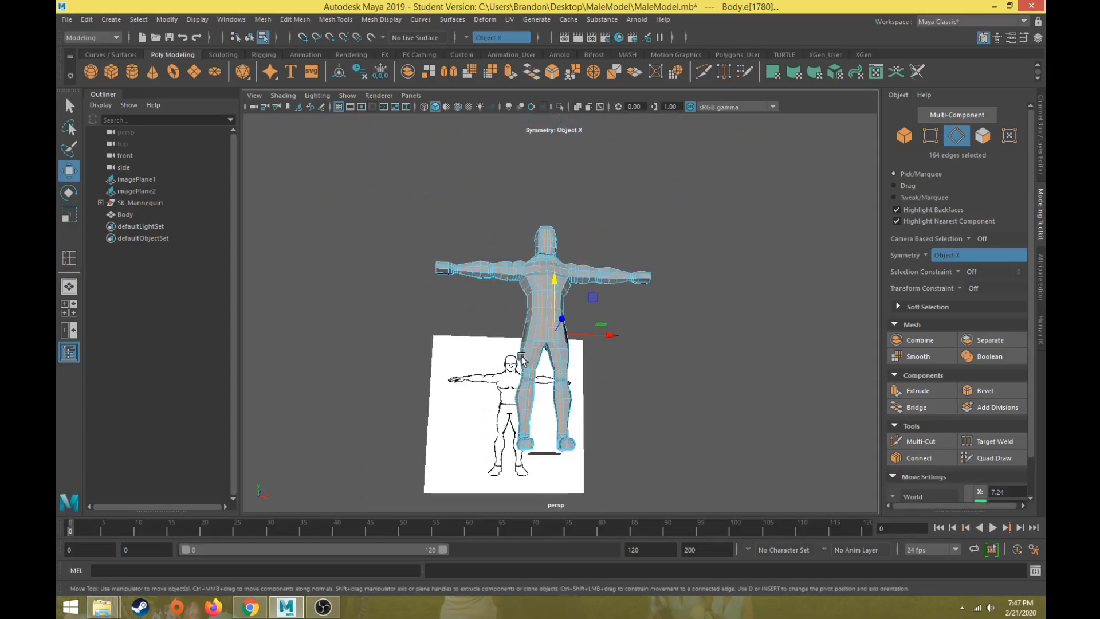
{"action": "key", "text": "space"}
{"action": "key", "text": "space"}
{"action": "scroll", "coordinate": [475, 274], "scroll_direction": "down", "scroll_amount": 6}
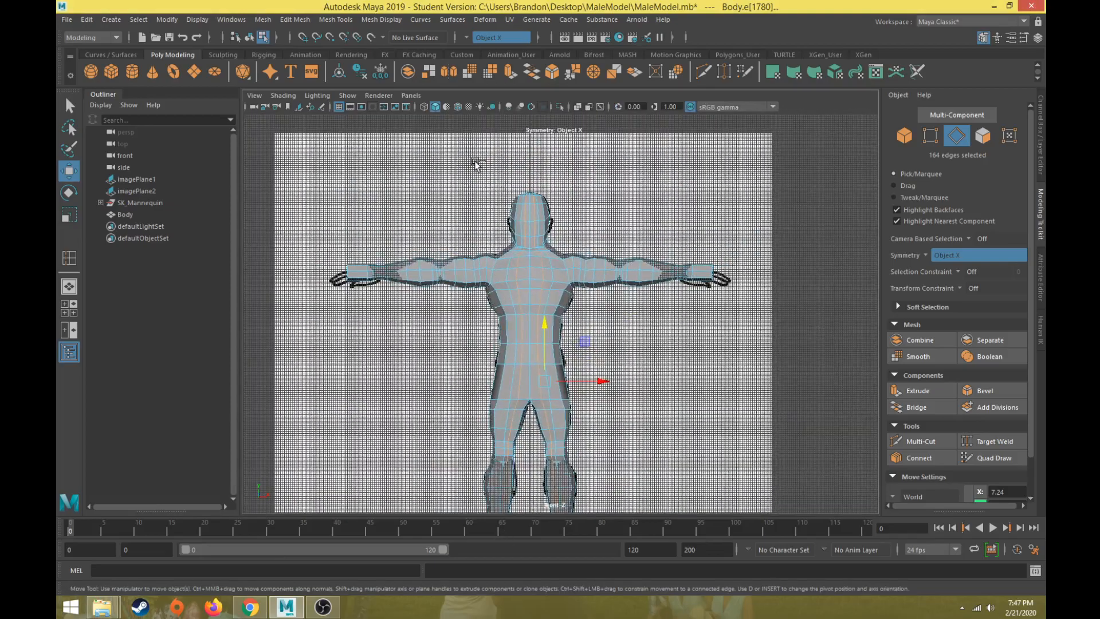
{"action": "scroll", "coordinate": [477, 172], "scroll_direction": "up", "scroll_amount": 1}
{"action": "left_click_drag", "start_coordinate": [474, 176], "coordinate": [642, 327]}
{"action": "left_click_drag", "start_coordinate": [677, 389], "coordinate": [673, 382]}
{"action": "key", "text": "space"}
{"action": "key", "text": "space"}
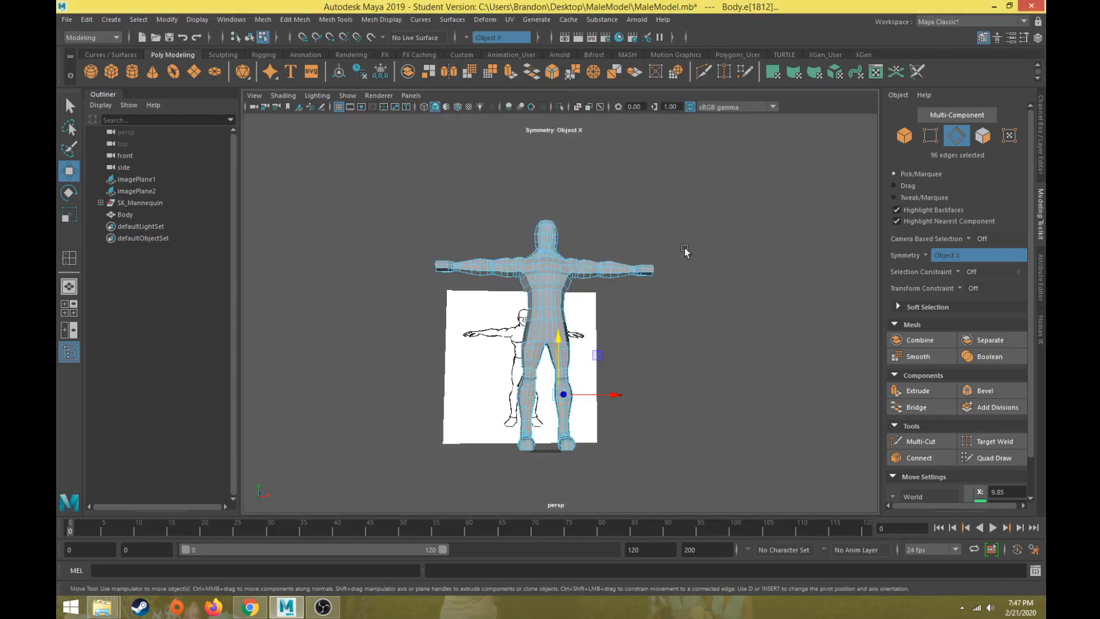
{"action": "left_click_drag", "start_coordinate": [685, 249], "coordinate": [600, 368], "text": "alt"}
{"action": "scroll", "coordinate": [603, 364], "scroll_direction": "up", "scroll_amount": 5}
{"action": "middle_click_drag", "start_coordinate": [605, 358], "coordinate": [614, 238], "text": "alt"}
{"action": "left_click_drag", "start_coordinate": [614, 239], "coordinate": [645, 277], "text": "alt"}
{"action": "middle_click_drag", "start_coordinate": [646, 277], "coordinate": [651, 163], "text": "alt"}
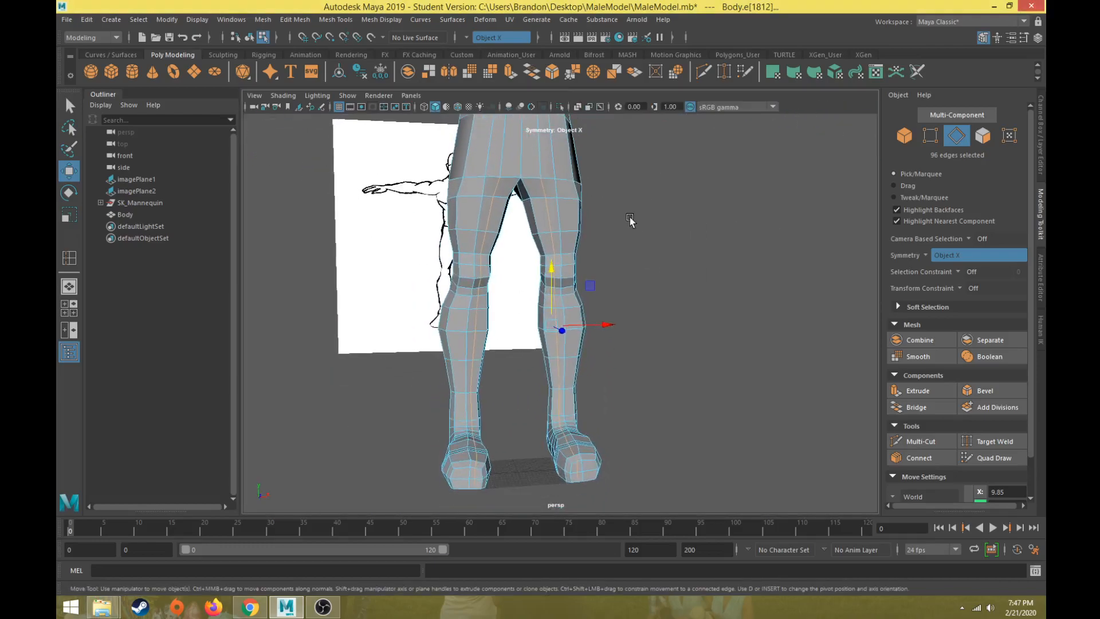
{"action": "left_click_drag", "start_coordinate": [630, 219], "coordinate": [659, 217], "text": "alt"}
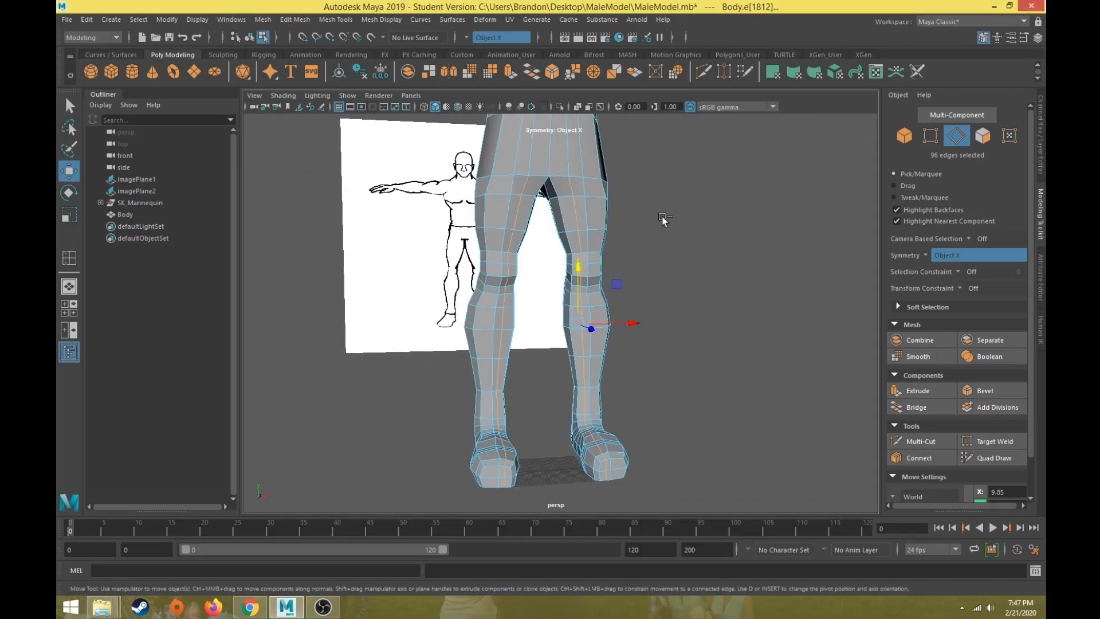
{"action": "key", "text": "ctrl+Delete"}
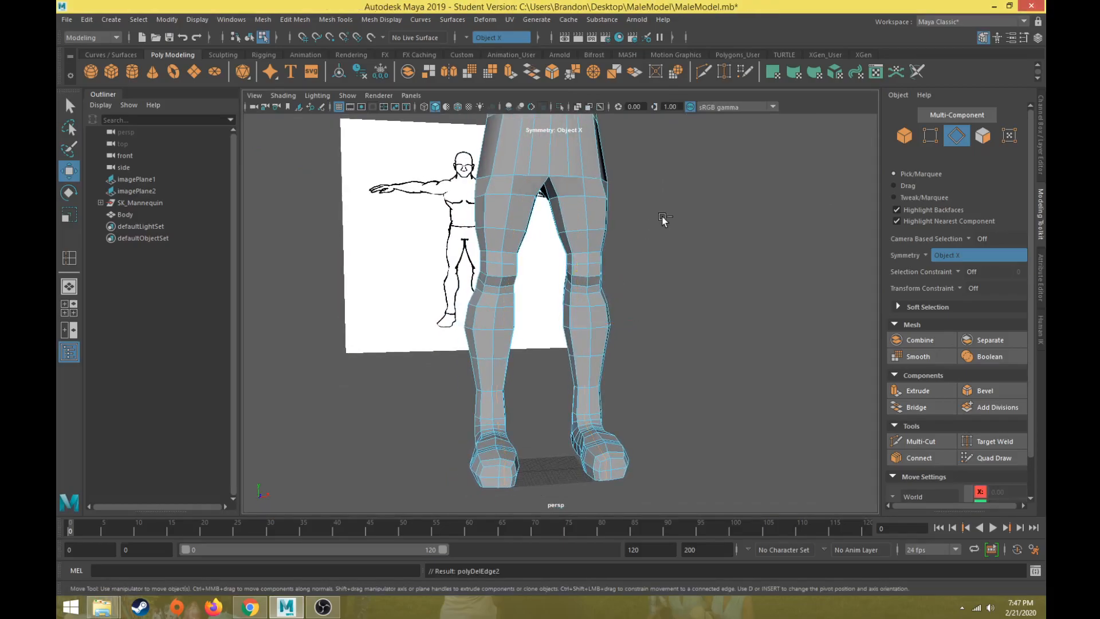
- Cut symmetric edges with Multi-Cut from the new torso loops' lower front ends across the inner thighs beneath the crotch
{"action": "left_click_drag", "start_coordinate": [570, 197], "coordinate": [659, 321], "text": "alt"}
{"action": "right_click", "coordinate": [587, 251]}
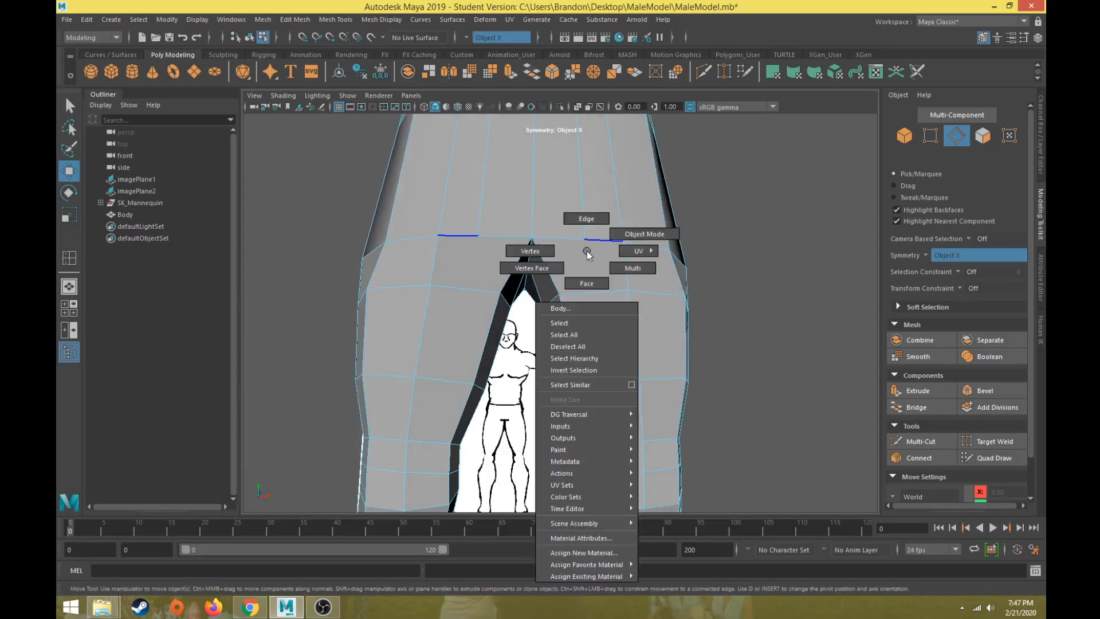
{"action": "left_click", "coordinate": [585, 280]}
{"action": "left_click", "coordinate": [593, 272]}
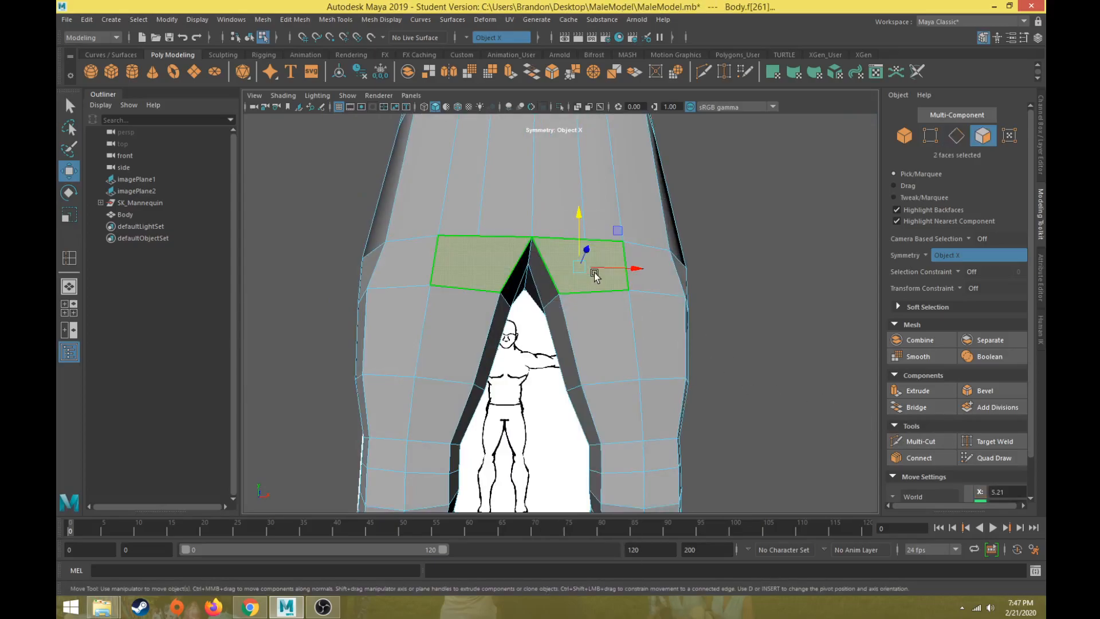
{"action": "right_click_drag", "start_coordinate": [589, 239], "coordinate": [579, 197]}
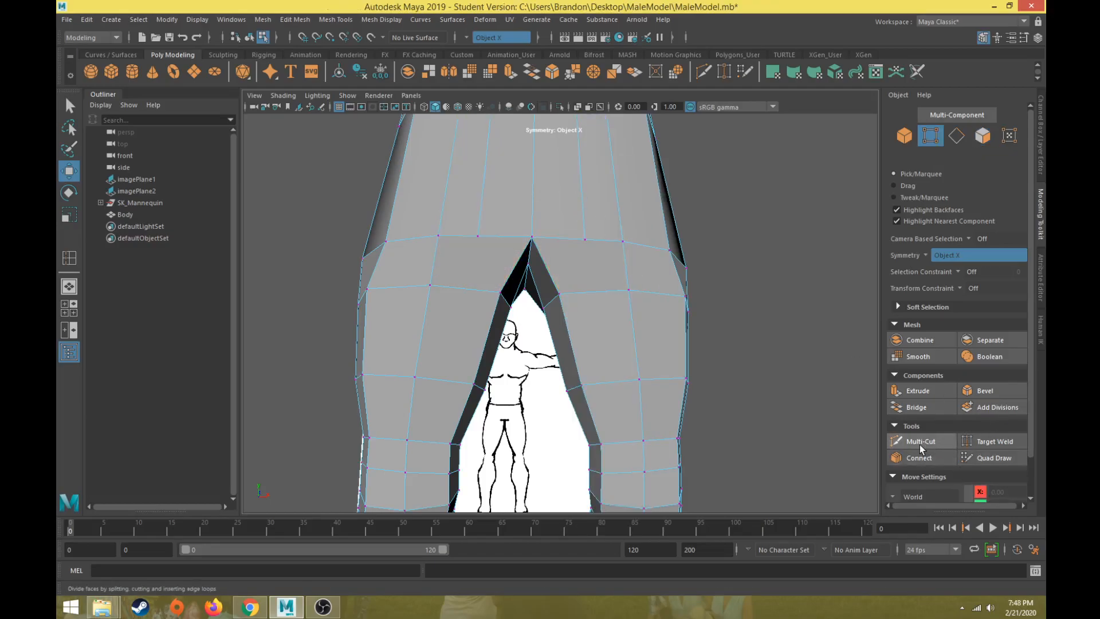
{"action": "left_click", "coordinate": [921, 442]}
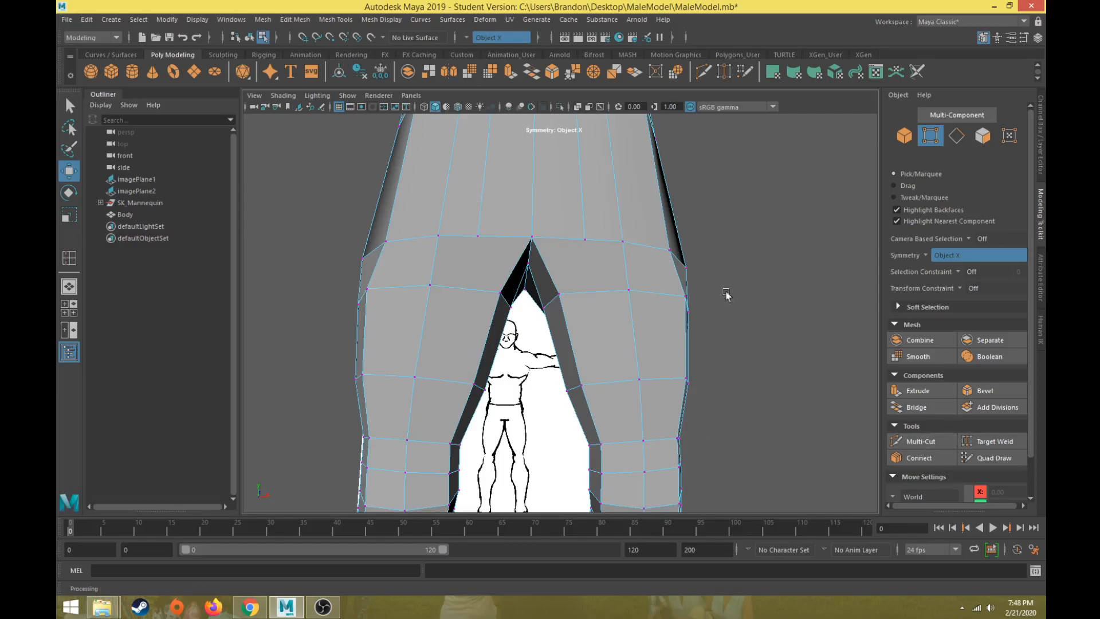
{"action": "left_click", "coordinate": [927, 446]}
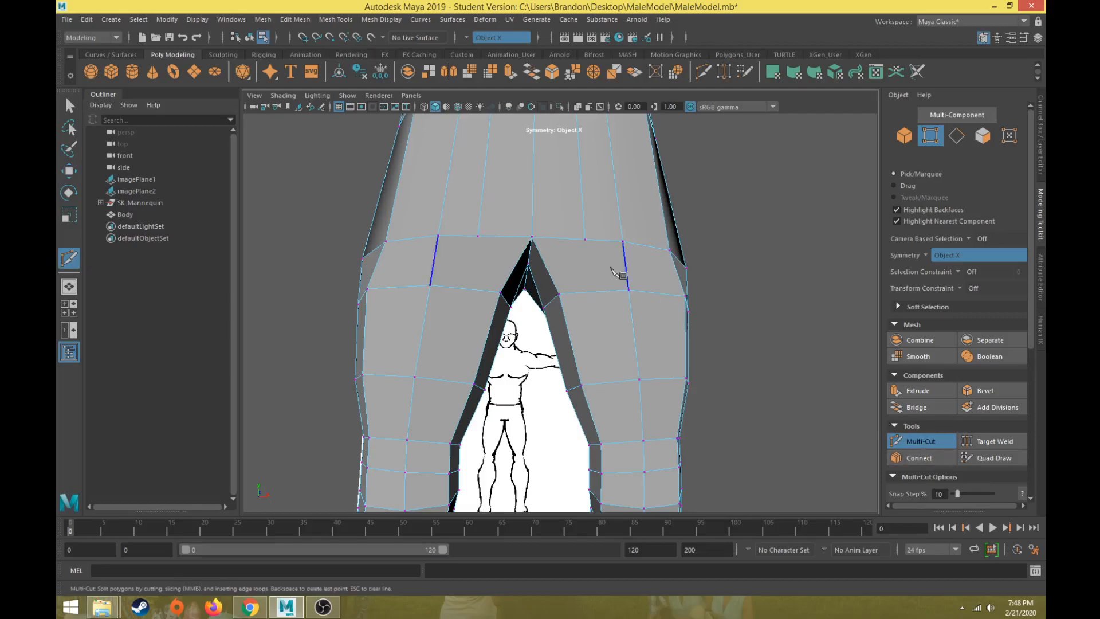
{"action": "left_click_drag", "start_coordinate": [587, 234], "coordinate": [602, 325], "text": "alt"}
{"action": "left_click", "coordinate": [601, 324]}
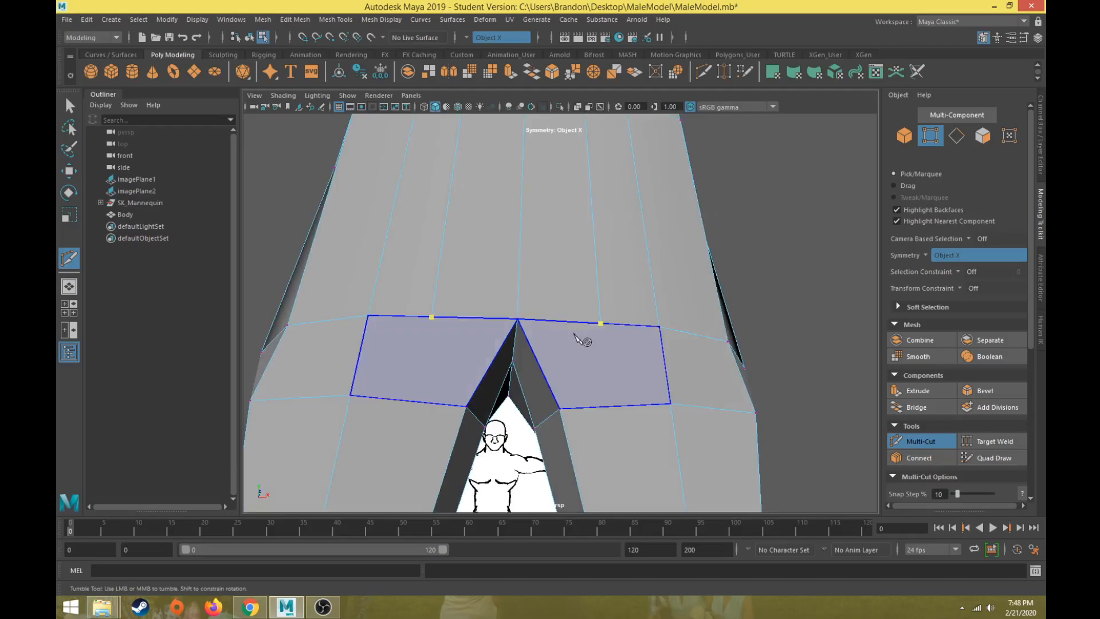
{"action": "left_click", "coordinate": [541, 366]}
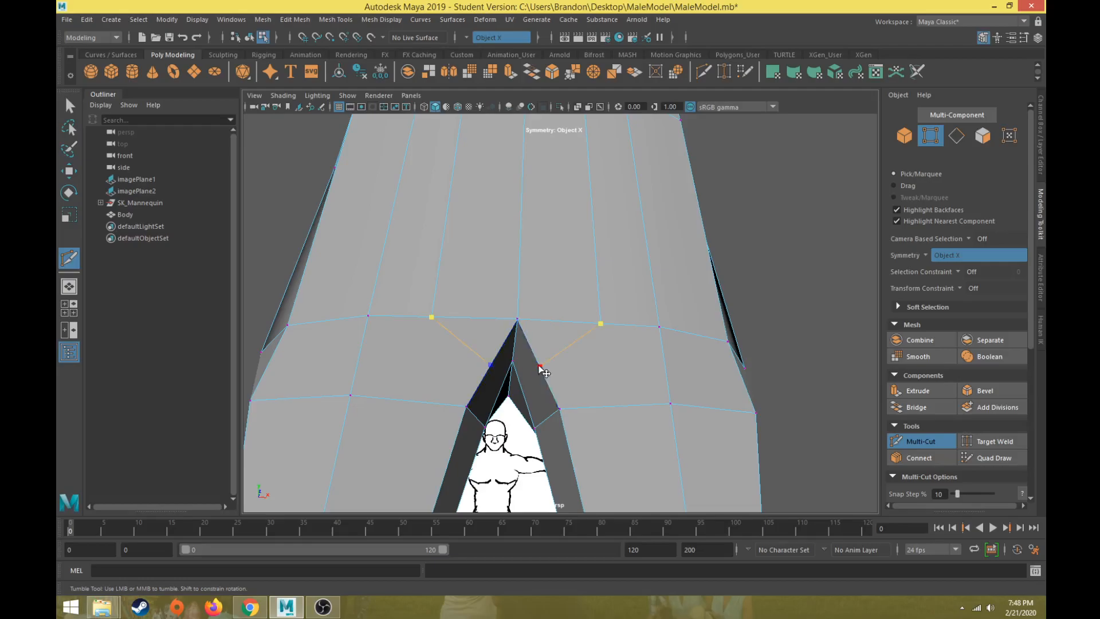
{"action": "left_click", "coordinate": [525, 392]}
{"action": "left_click_drag", "start_coordinate": [524, 392], "coordinate": [563, 347], "text": "alt"}
{"action": "middle_click_drag", "start_coordinate": [563, 346], "coordinate": [617, 259], "text": "alt"}
{"action": "left_click", "coordinate": [514, 414]}
{"action": "left_click_drag", "start_coordinate": [498, 355], "coordinate": [436, 244], "text": "alt"}
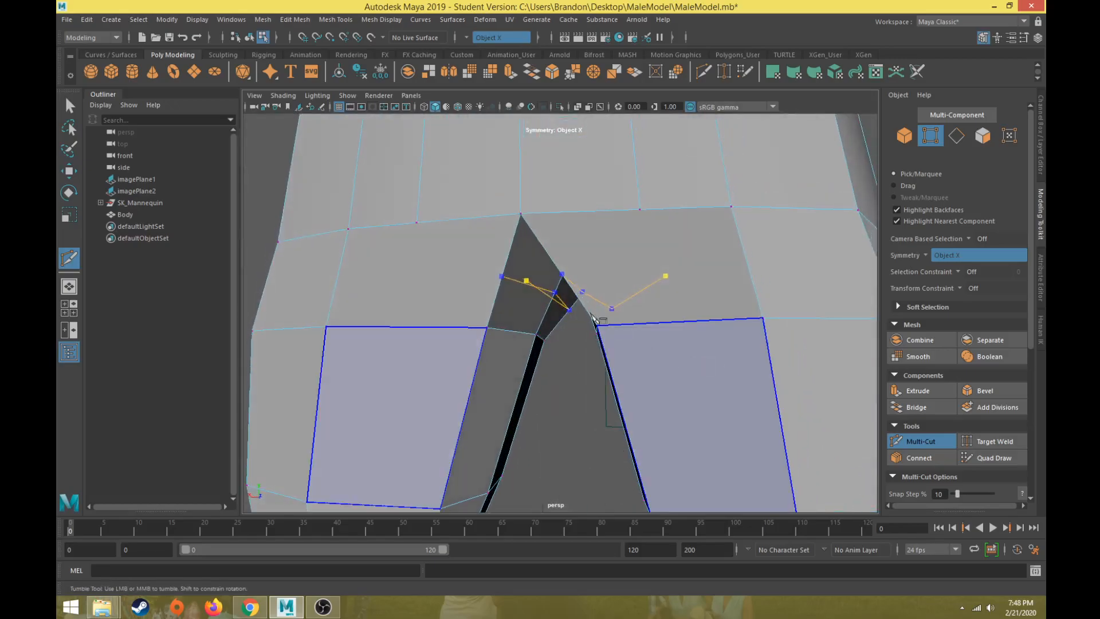
{"action": "right_click", "coordinate": [419, 237]}
- Inspect the cuts beneath the crotch from behind, undo the last cut action and leave the Multi-Cut tool
{"action": "scroll", "coordinate": [521, 324], "scroll_direction": "down", "scroll_amount": 3}
{"action": "left_click_drag", "start_coordinate": [518, 322], "coordinate": [519, 238], "text": "alt"}
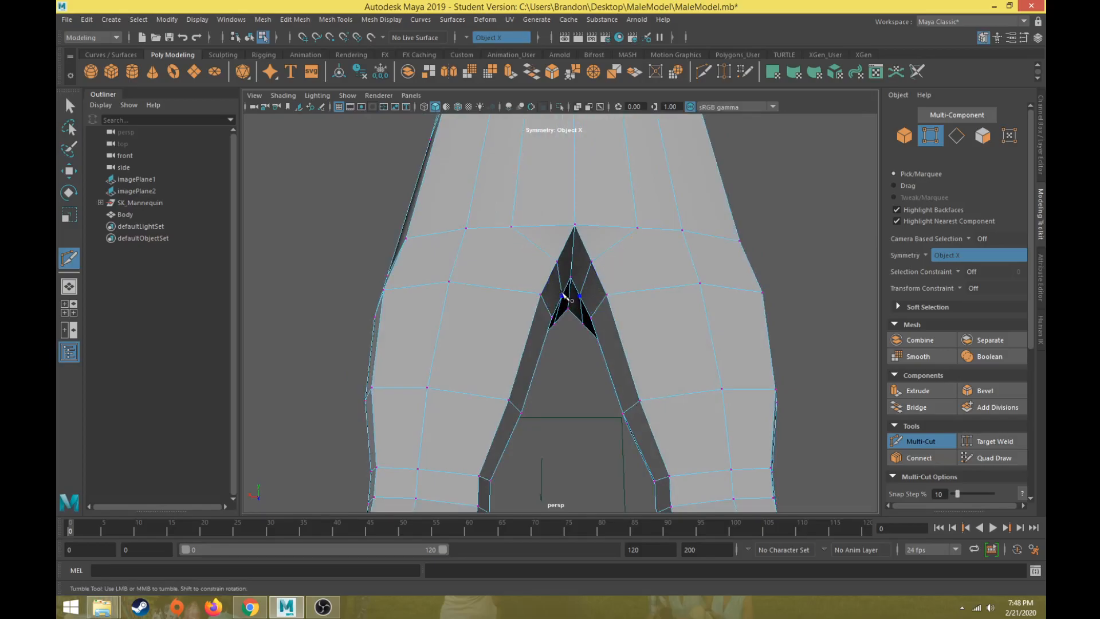
{"action": "left_click_drag", "start_coordinate": [503, 326], "coordinate": [541, 273], "text": "alt"}
{"action": "key", "text": "ctrl+z"}
{"action": "key", "text": "w"}
{"action": "mouse_move", "coordinate": [475, 282]}
{"action": "left_mouse_down", "text": "alt"}
{"action": "mouse_move", "coordinate": [497, 285]}
{"action": "mouse_move", "coordinate": [319, 304]}
{"action": "mouse_move", "coordinate": [409, 301]}
{"action": "mouse_move", "coordinate": [376, 295]}
{"action": "mouse_move", "coordinate": [510, 334]}
{"action": "left_mouse_up", "text": "alt"}
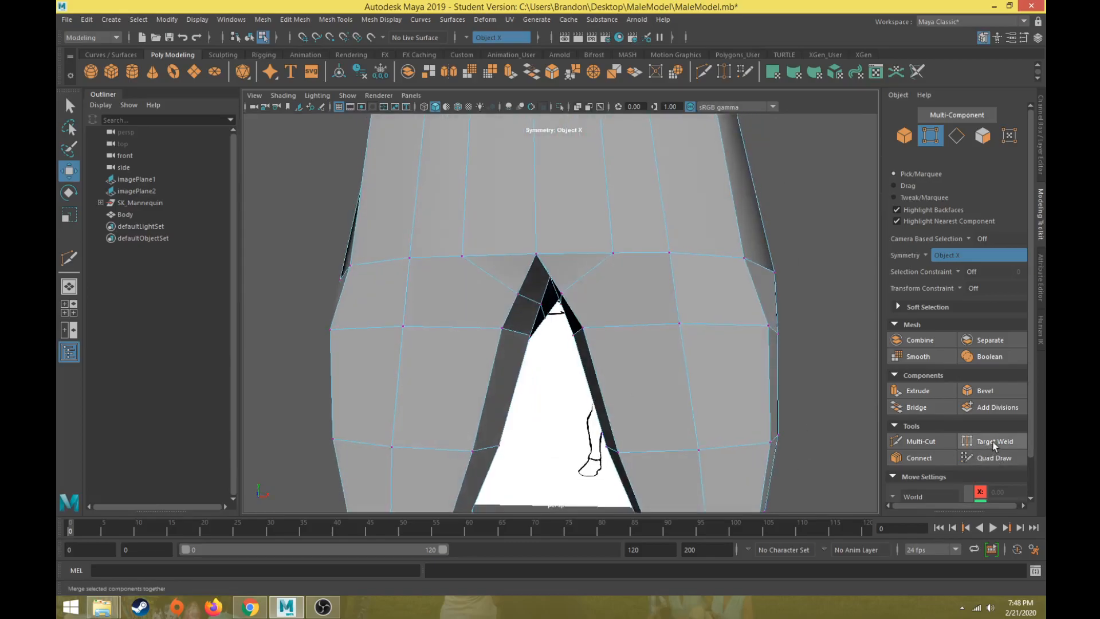
- Target-weld the torso loops' lower end vertices to the inner-thigh cut vertices on the front and back of the crotch
{"action": "left_click", "coordinate": [994, 443]}
{"action": "left_click_drag", "start_coordinate": [606, 266], "coordinate": [628, 262], "text": "alt"}
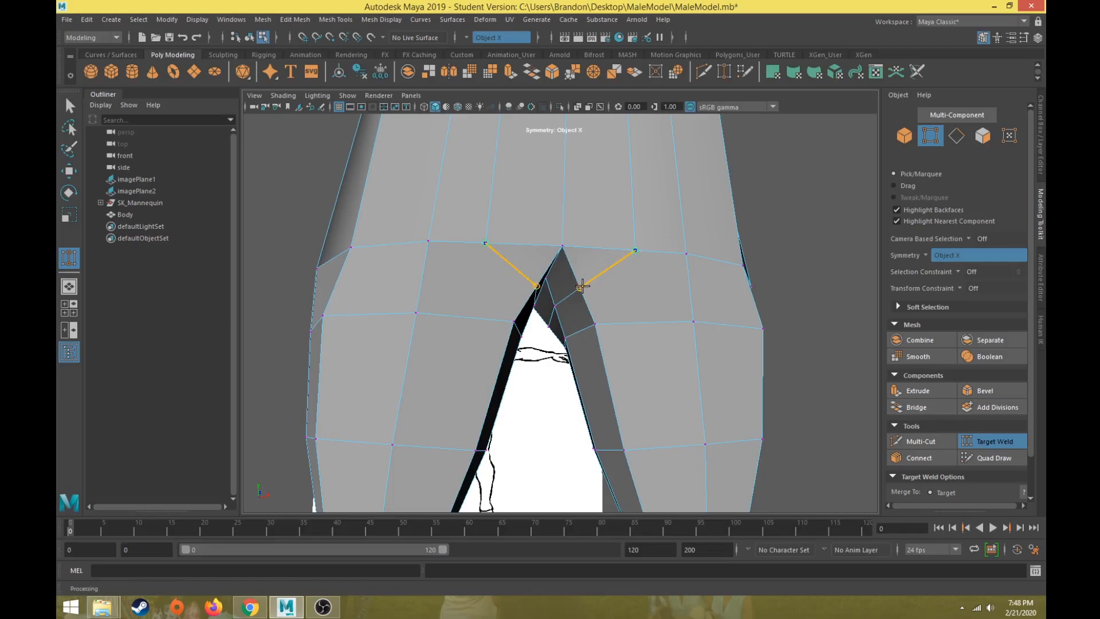
{"action": "left_click_drag", "start_coordinate": [581, 287], "coordinate": [581, 288]}
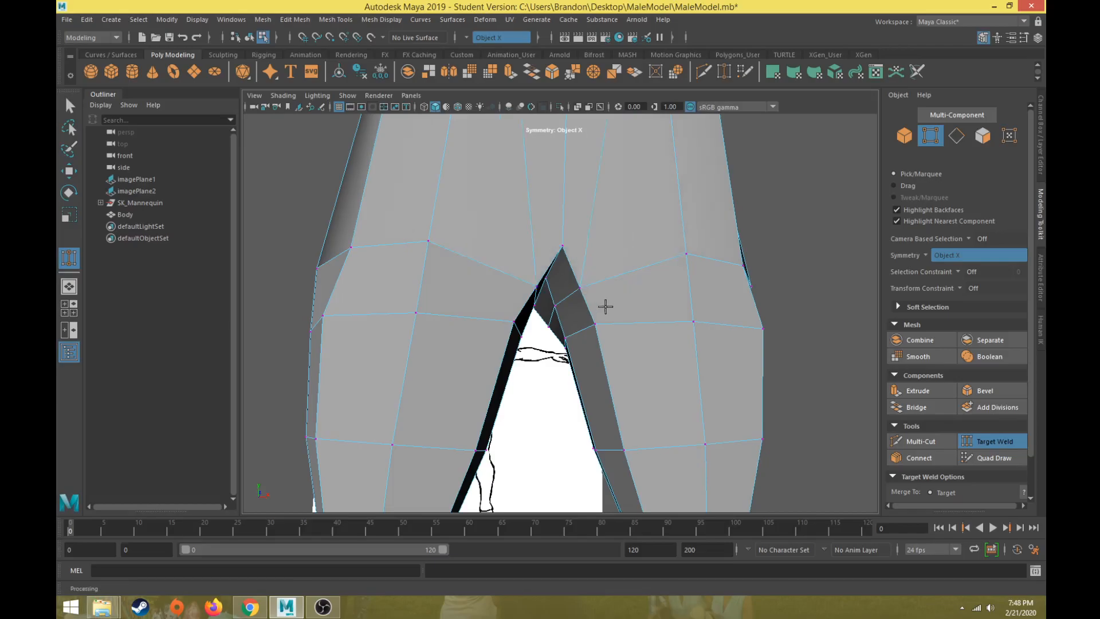
{"action": "left_click_drag", "start_coordinate": [654, 251], "coordinate": [579, 208], "text": "alt"}
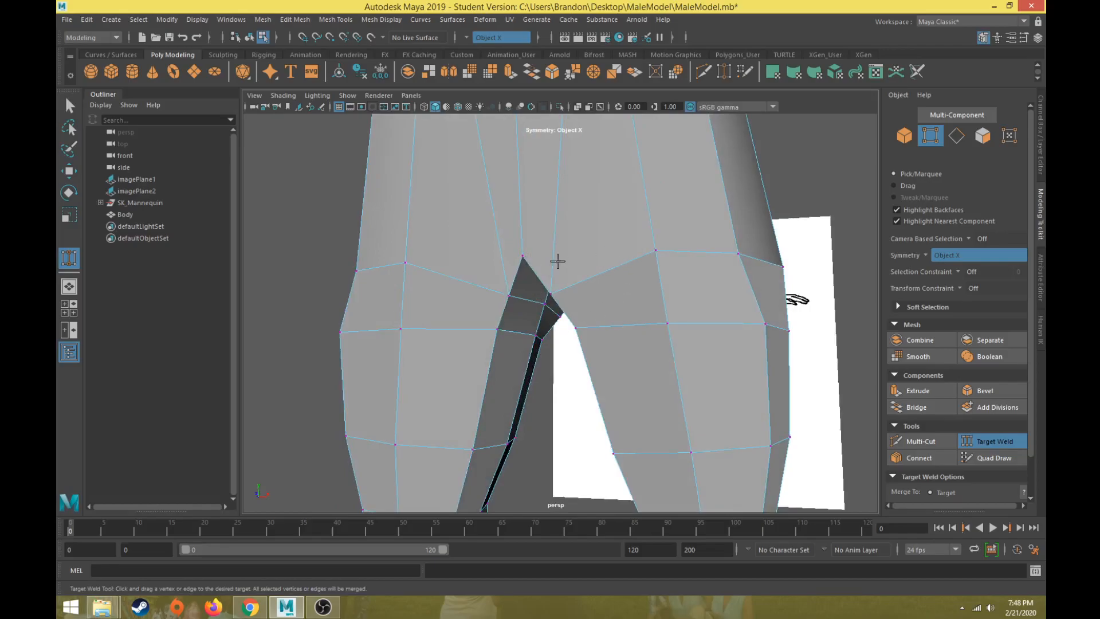
{"action": "left_click_drag", "start_coordinate": [549, 304], "coordinate": [810, 304], "text": "alt"}
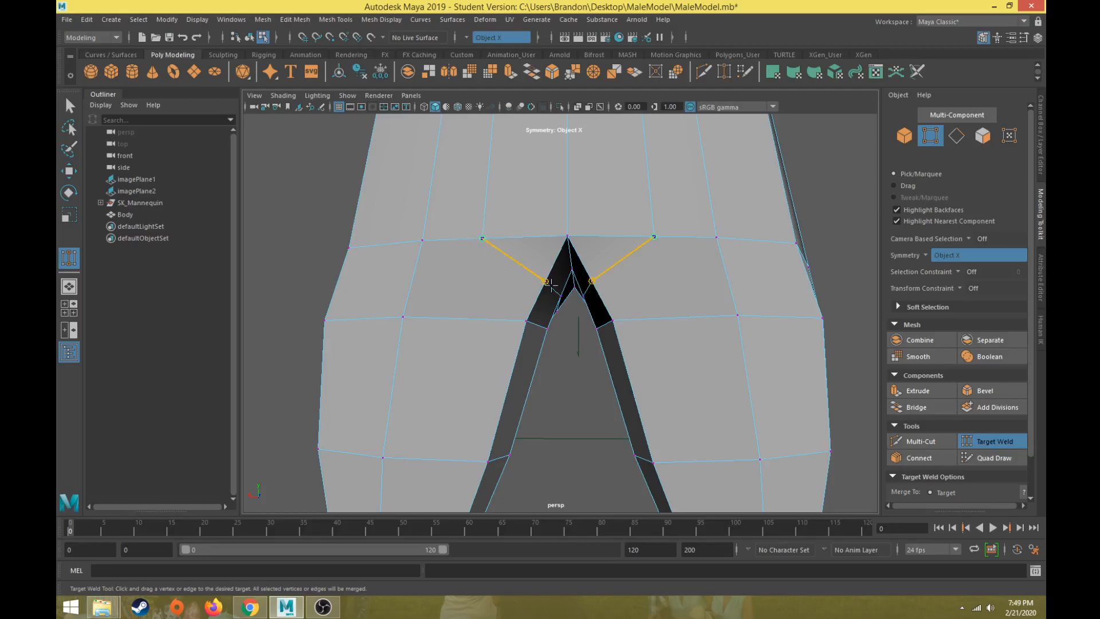
{"action": "left_click_drag", "start_coordinate": [552, 286], "coordinate": [540, 365]}
{"action": "key", "text": "w"}
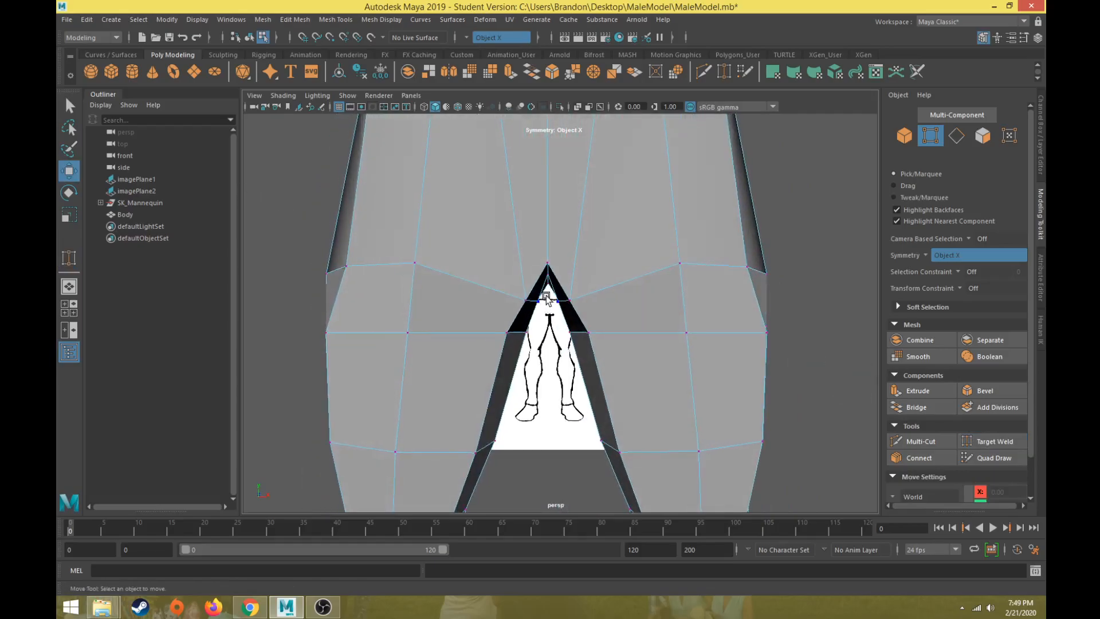
- Lower the crotch's centre vertices level with the welded vertices to flatten the gap between the thighs
{"action": "left_click", "coordinate": [559, 307]}
{"action": "left_click_drag", "start_coordinate": [559, 307], "coordinate": [619, 234], "text": "alt"}
{"action": "left_click_drag", "start_coordinate": [586, 267], "coordinate": [559, 370], "text": "alt"}
{"action": "left_click", "coordinate": [585, 366]}
{"action": "middle_click_drag", "start_coordinate": [535, 364], "coordinate": [531, 389]}
{"action": "left_click_drag", "start_coordinate": [498, 430], "coordinate": [596, 381], "text": "alt"}
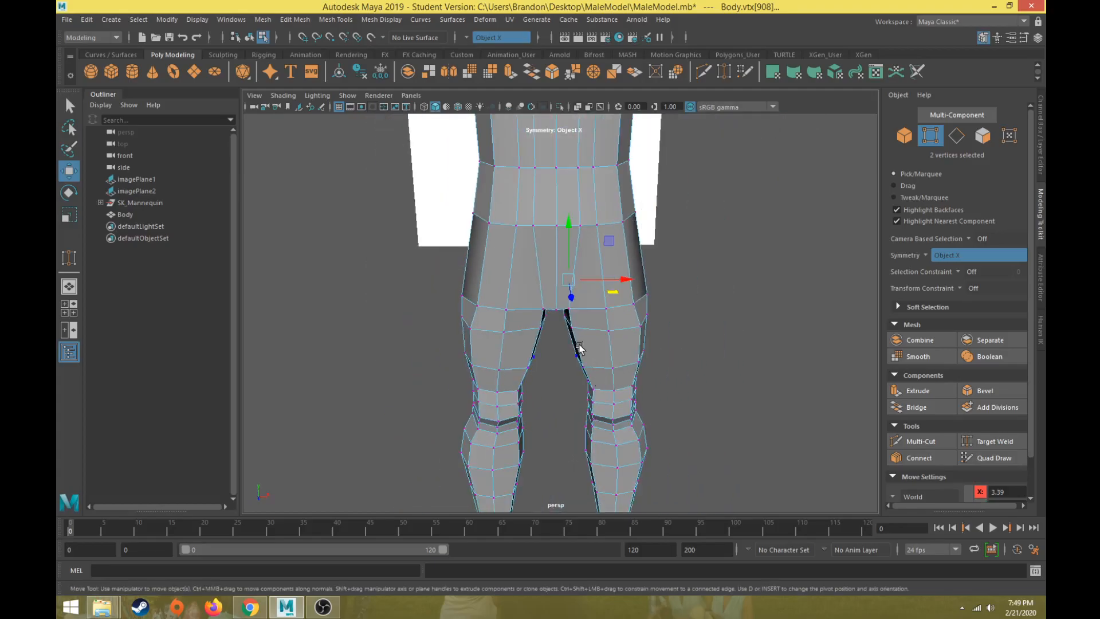
- In the front view, raise the outer hip vertices of the thigh-top edge line along the reference outline
{"action": "left_click_drag", "start_coordinate": [538, 339], "coordinate": [556, 311], "text": "alt"}
{"action": "scroll", "coordinate": [582, 319], "scroll_direction": "up", "scroll_amount": 4}
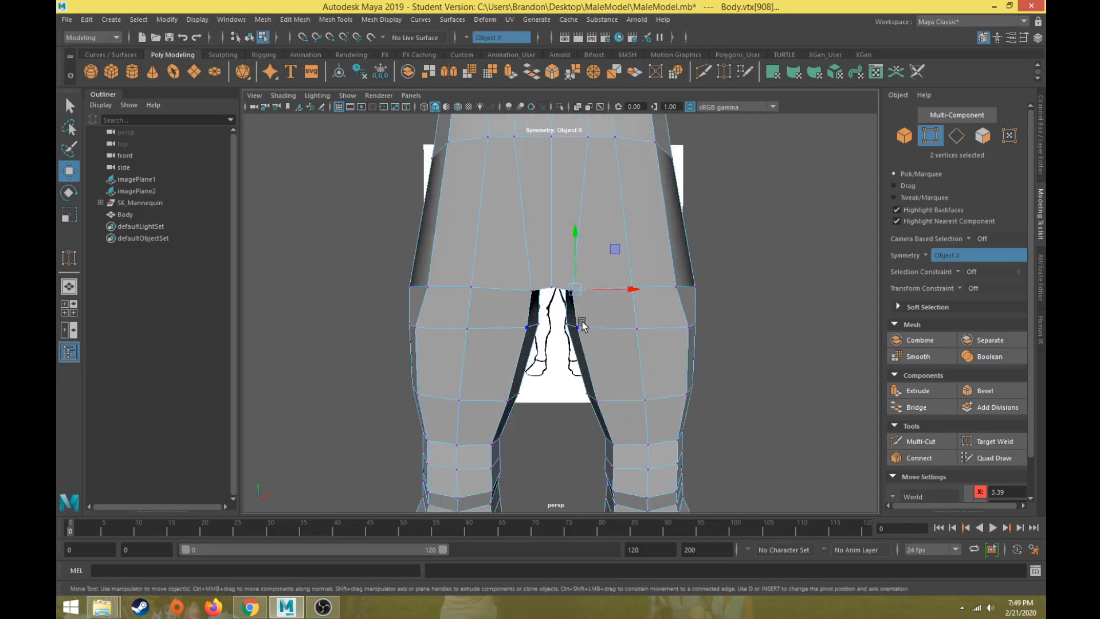
{"action": "key", "text": "space"}
{"action": "key", "text": "space"}
{"action": "scroll", "coordinate": [444, 304], "scroll_direction": "up", "scroll_amount": 8}
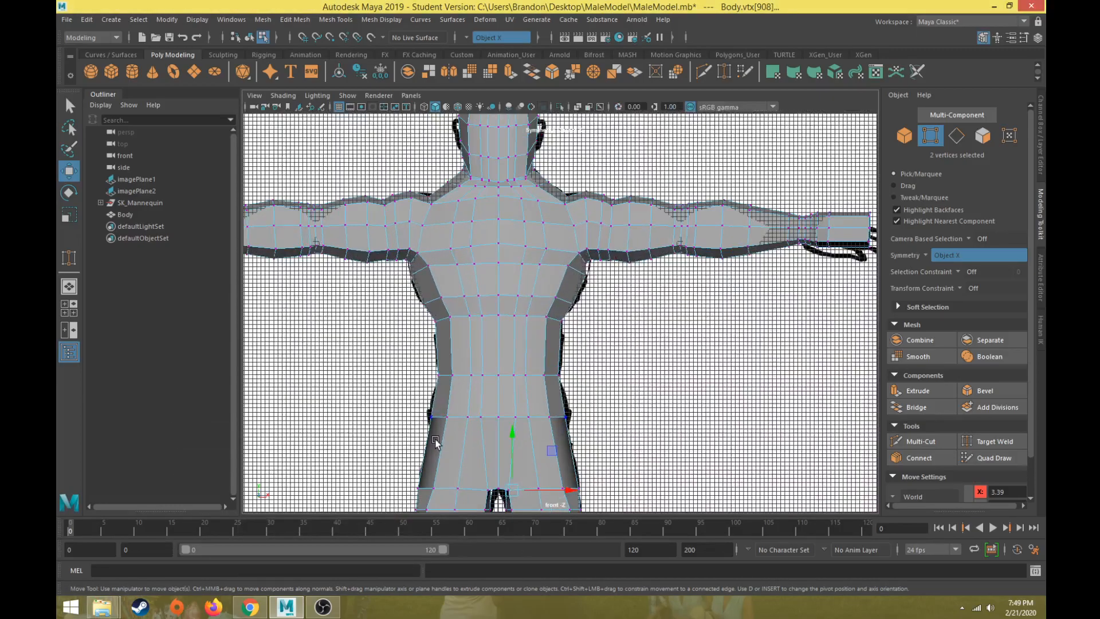
{"action": "middle_click_drag", "start_coordinate": [502, 308], "coordinate": [549, 313], "text": "alt"}
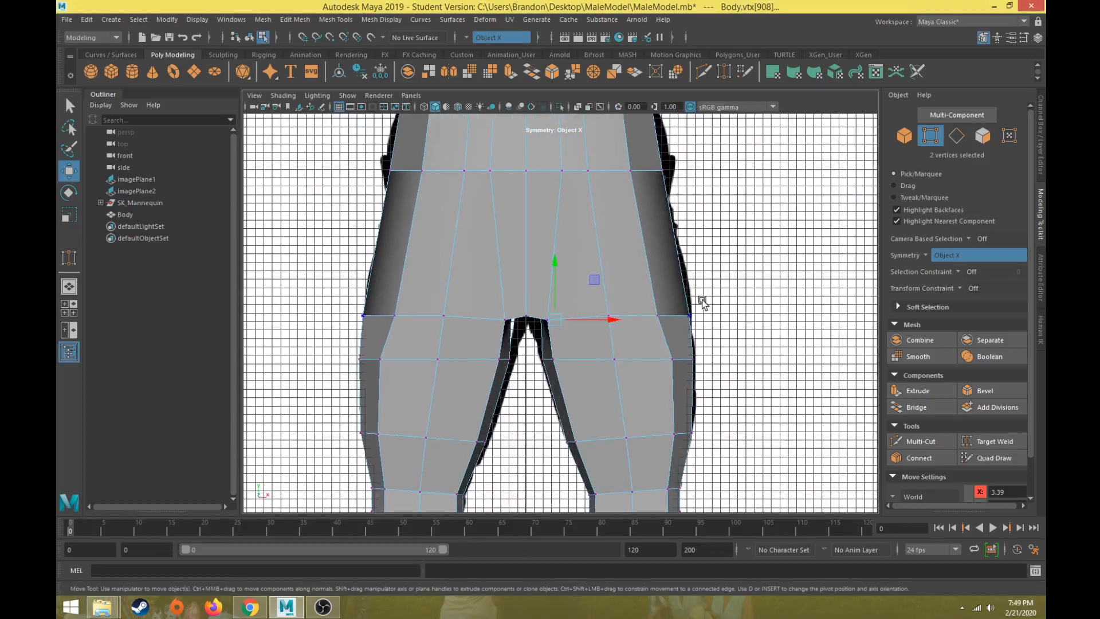
{"action": "left_click_drag", "start_coordinate": [632, 325], "coordinate": [632, 326]}
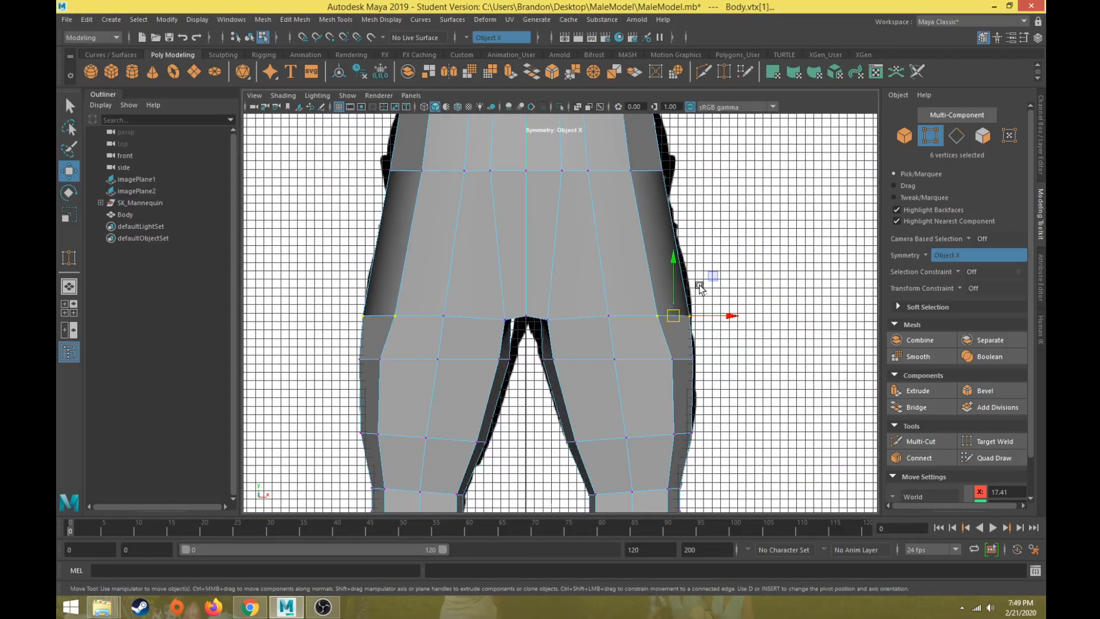
{"action": "left_click_drag", "start_coordinate": [713, 274], "coordinate": [703, 201]}
- Move the middle and outer vertices of the thigh-top edge line so it slants diagonally from the crotch to the hips
{"action": "left_click_drag", "start_coordinate": [596, 286], "coordinate": [620, 333]}
{"action": "left_click_drag", "start_coordinate": [646, 277], "coordinate": [645, 240]}
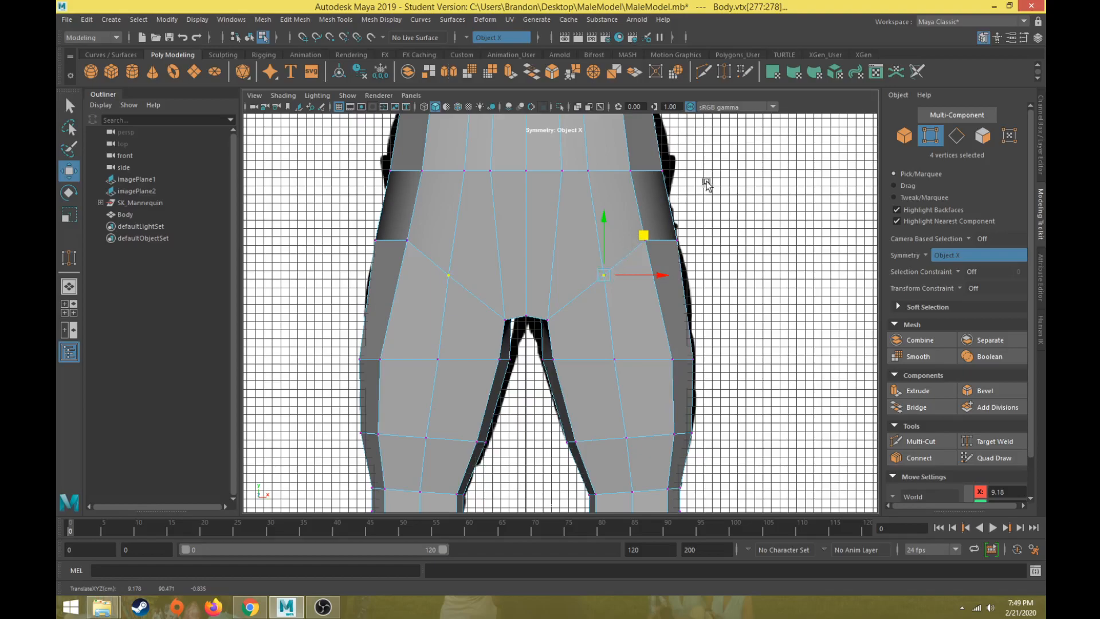
{"action": "left_click", "coordinate": [676, 240]}
{"action": "left_click_drag", "start_coordinate": [717, 201], "coordinate": [709, 189]}
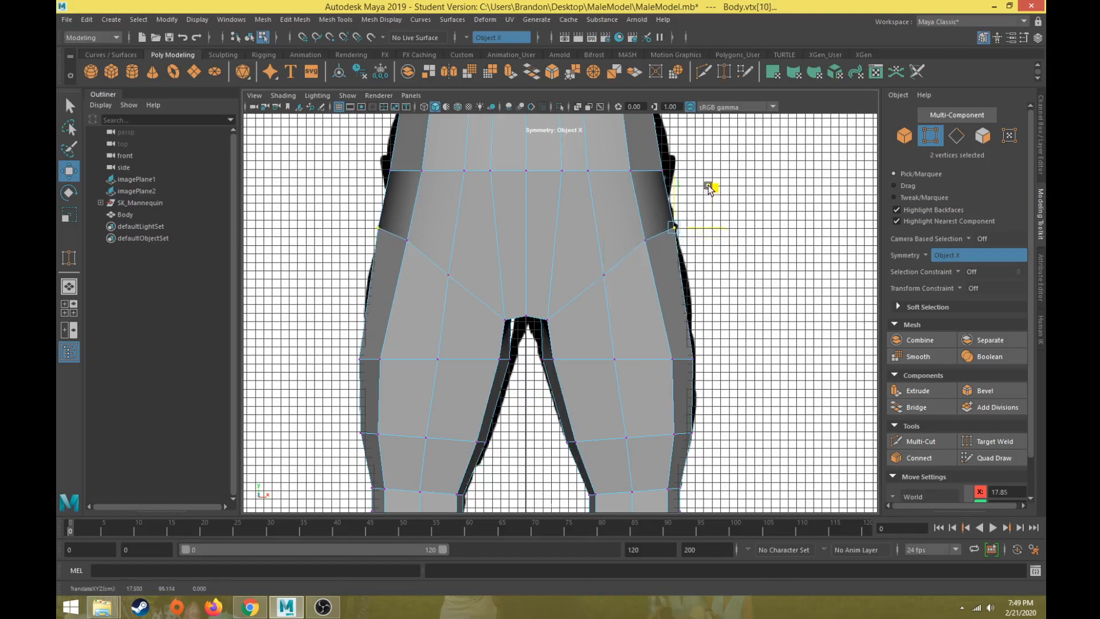
{"action": "left_click_drag", "start_coordinate": [585, 222], "coordinate": [651, 299]}
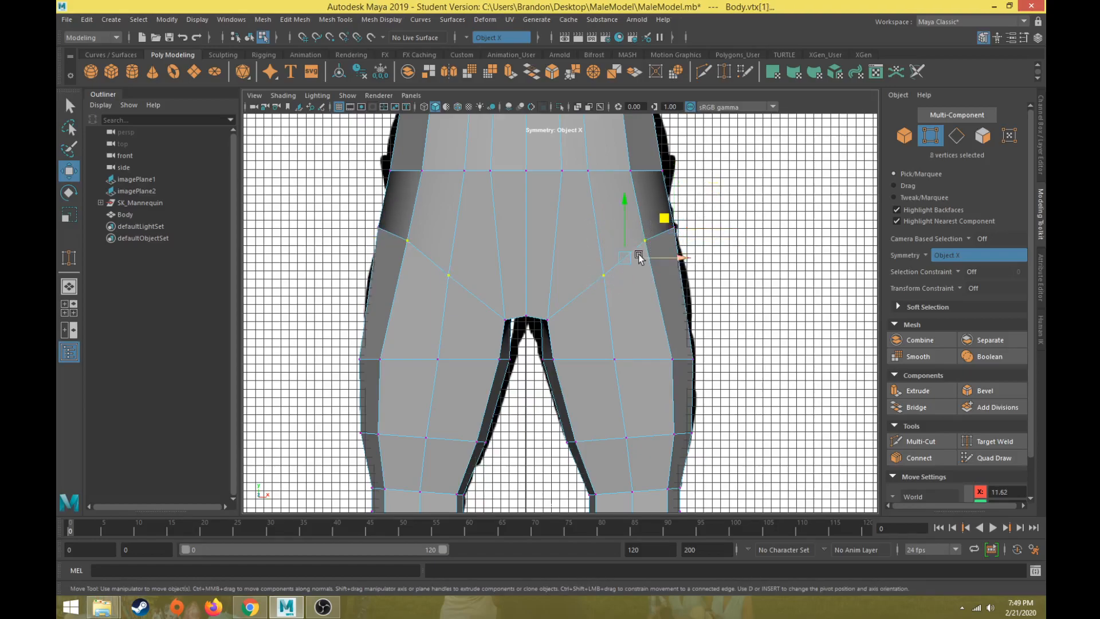
{"action": "left_click_drag", "start_coordinate": [668, 218], "coordinate": [661, 215]}
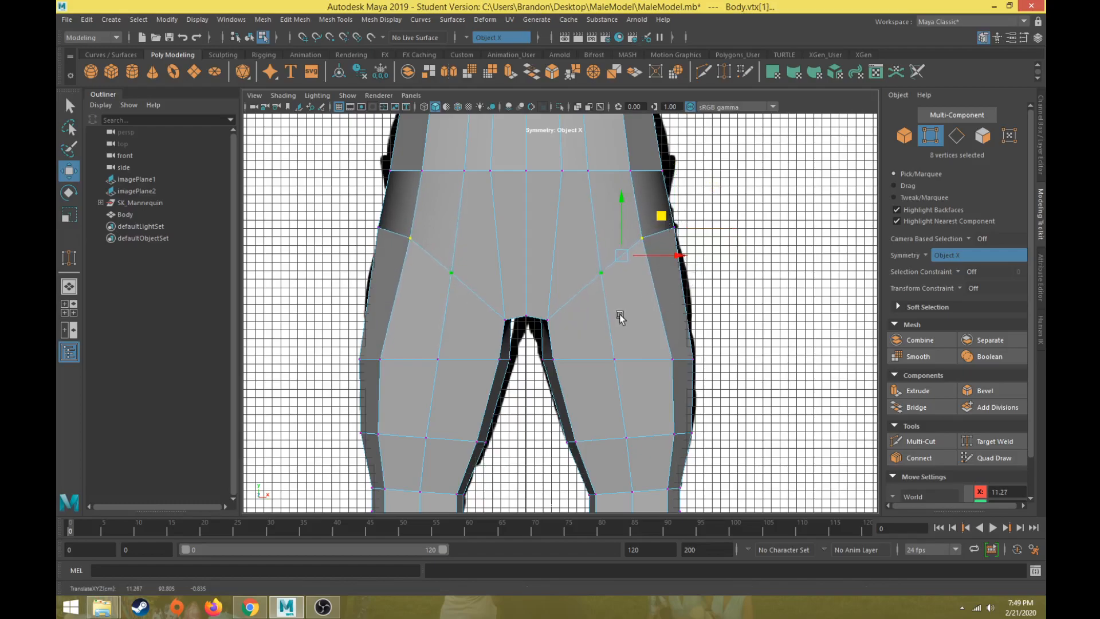
- Insert two symmetric edge loops around each upper thigh and one across the pelvis below the waist line
{"action": "left_click", "coordinate": [339, 20]}
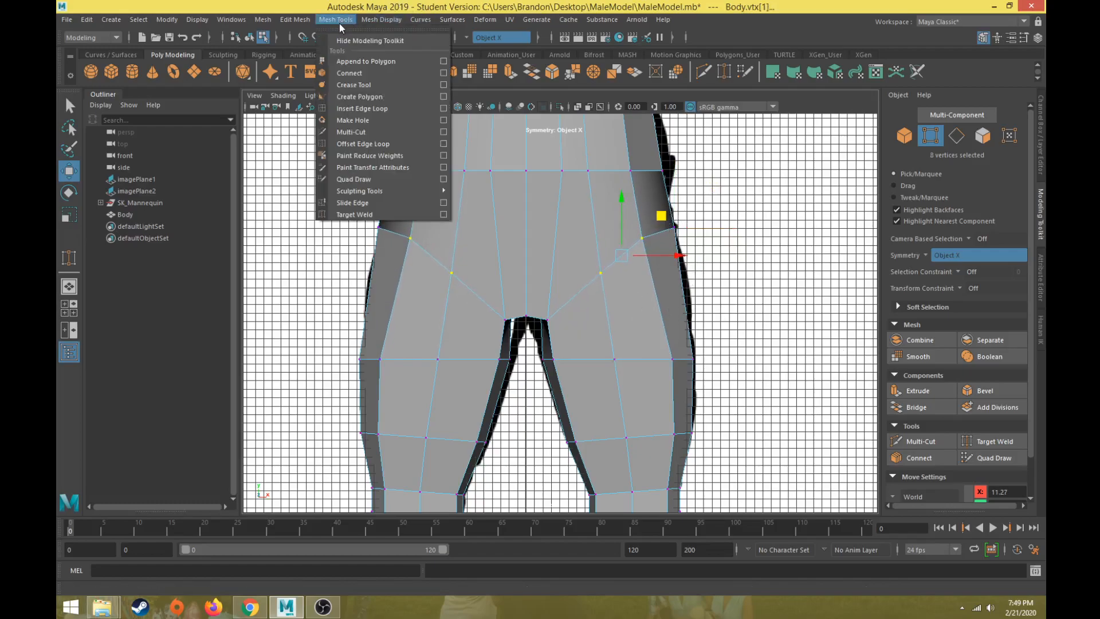
{"action": "left_click", "coordinate": [362, 109]}
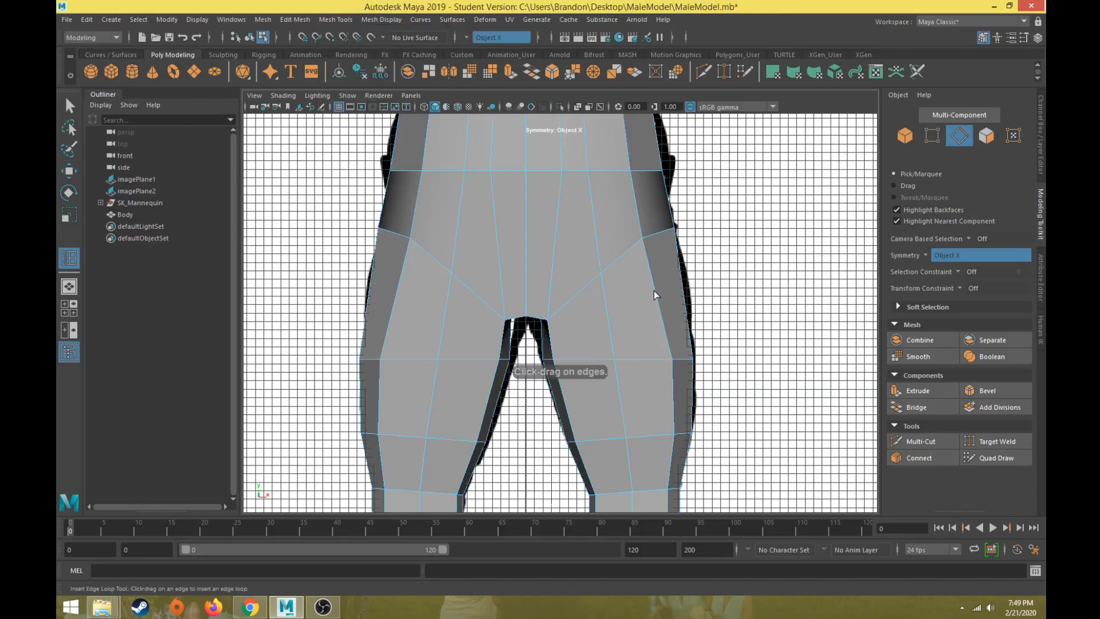
{"action": "left_click_drag", "start_coordinate": [652, 281], "coordinate": [658, 312]}
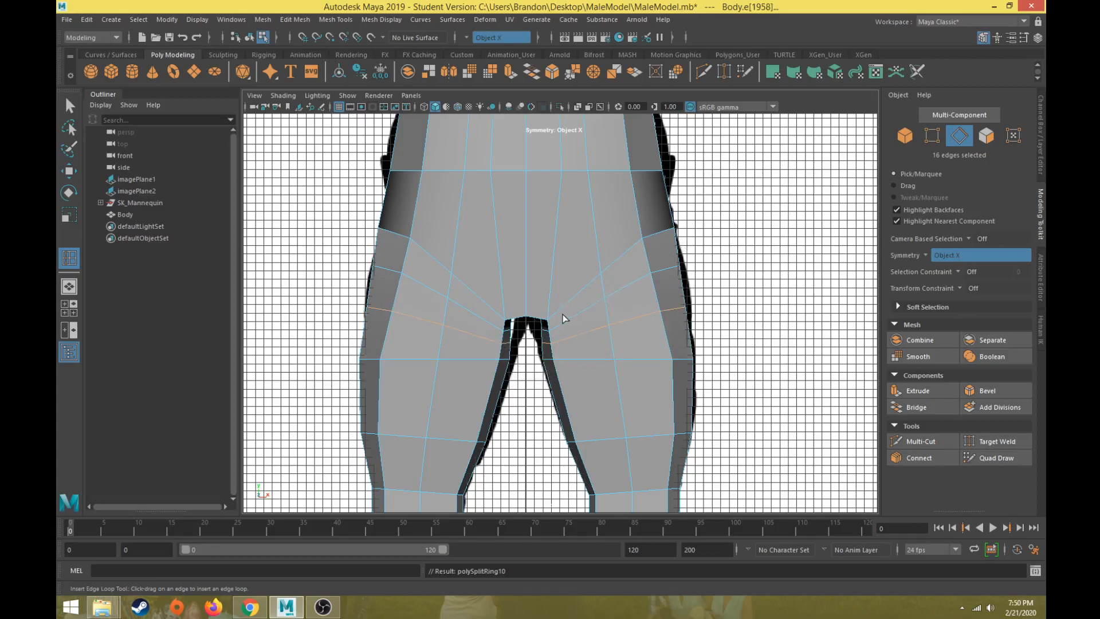
{"action": "left_click", "coordinate": [633, 196]}
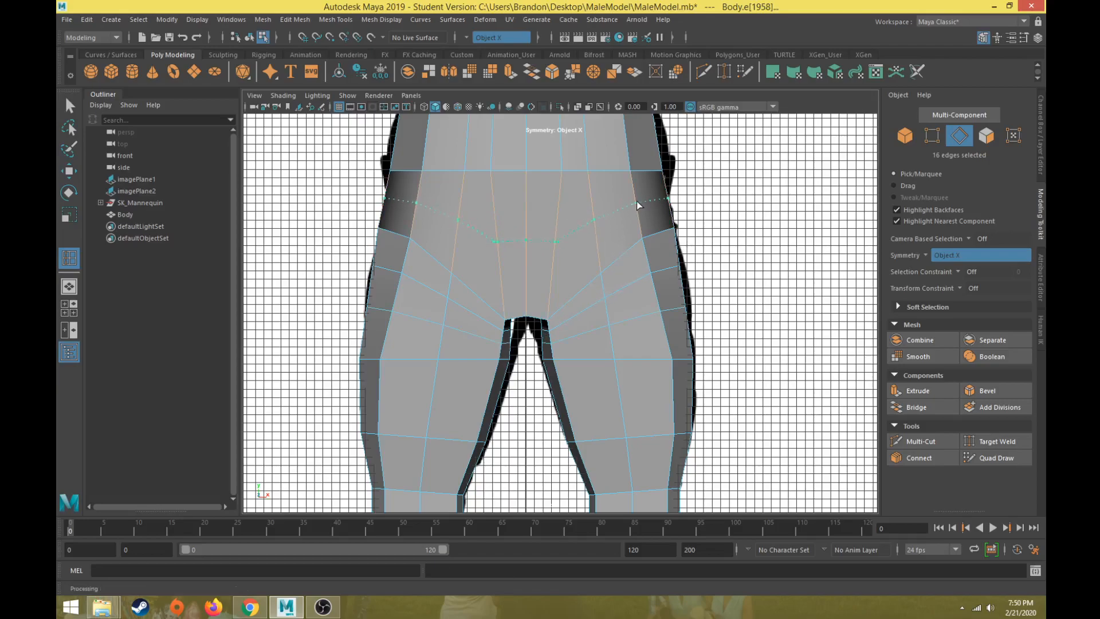
{"action": "left_click_drag", "start_coordinate": [642, 212], "coordinate": [583, 309]}
- In the perspective view, move the symmetric lower buttock vertices at the back of the pelvis to round the seat
{"action": "key", "text": "space"}
{"action": "key", "text": "space"}
{"action": "key", "text": "w"}
{"action": "left_click", "coordinate": [609, 321]}
{"action": "left_click", "coordinate": [518, 320]}
{"action": "left_click_drag", "start_coordinate": [518, 318], "coordinate": [493, 315], "text": "alt"}
{"action": "left_click_drag", "start_coordinate": [469, 355], "coordinate": [487, 303], "text": "alt"}
{"action": "right_click_drag", "start_coordinate": [491, 290], "coordinate": [436, 282]}
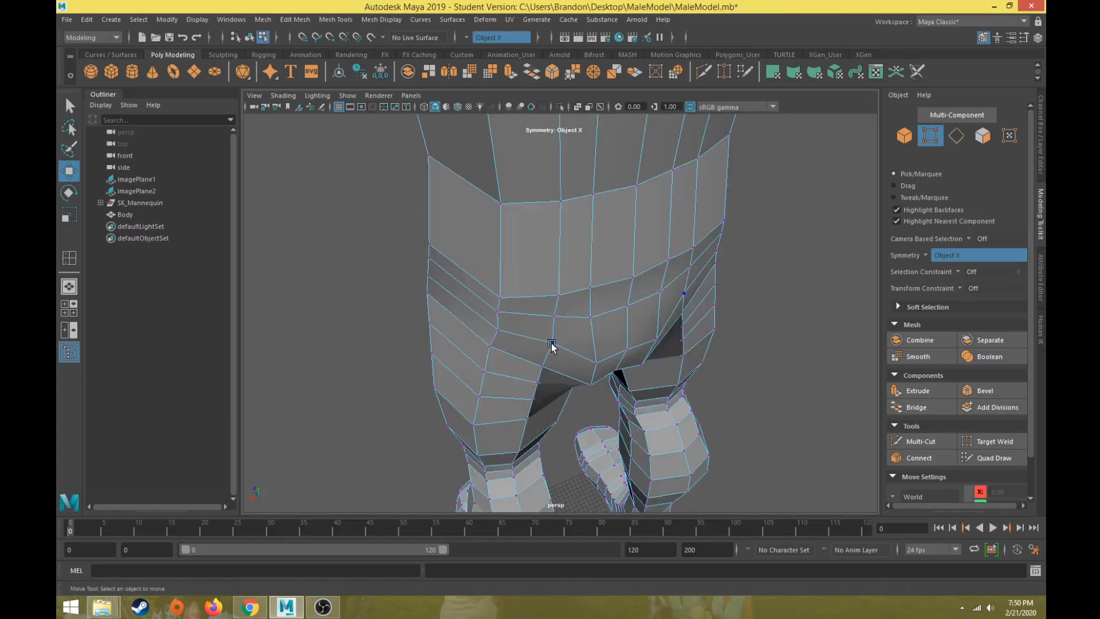
{"action": "left_click", "coordinate": [552, 345]}
{"action": "left_click_drag", "start_coordinate": [551, 345], "coordinate": [493, 351], "text": "alt"}
{"action": "left_click", "coordinate": [539, 385]}
{"action": "left_click_drag", "start_coordinate": [485, 373], "coordinate": [487, 386]}
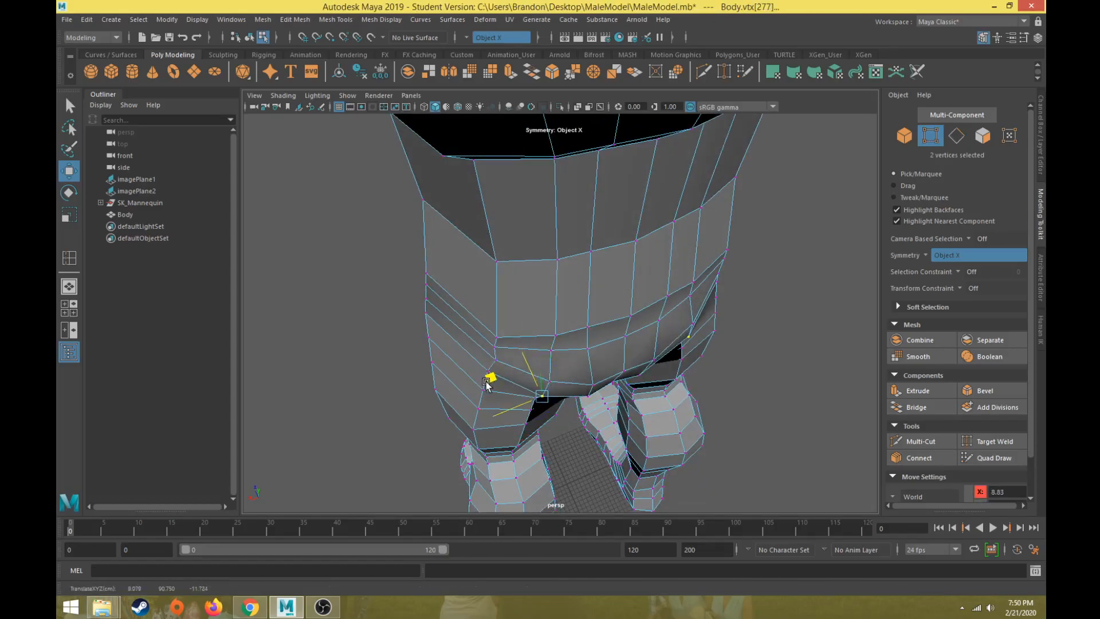
- Adjust the inner and upper buttock vertices on both sides to give the back of the pelvis more volume
{"action": "left_click", "coordinate": [588, 347]}
{"action": "left_click_drag", "start_coordinate": [589, 347], "coordinate": [654, 260], "text": "alt"}
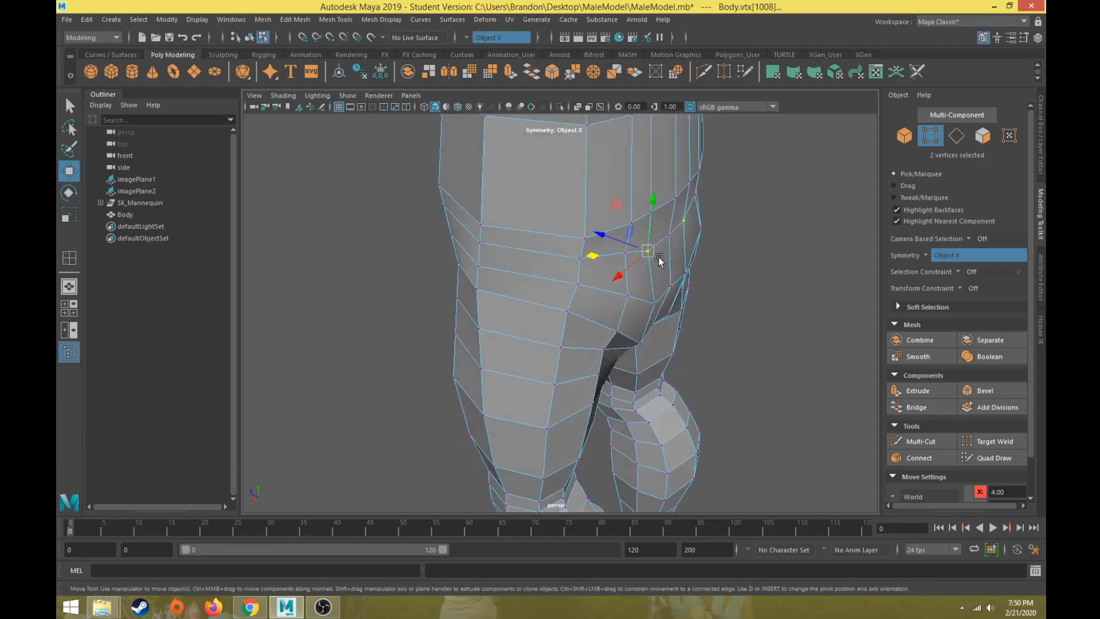
{"action": "left_click", "coordinate": [669, 235], "text": "shift"}
{"action": "left_click_drag", "start_coordinate": [610, 227], "coordinate": [531, 397]}
{"action": "left_click", "coordinate": [624, 256]}
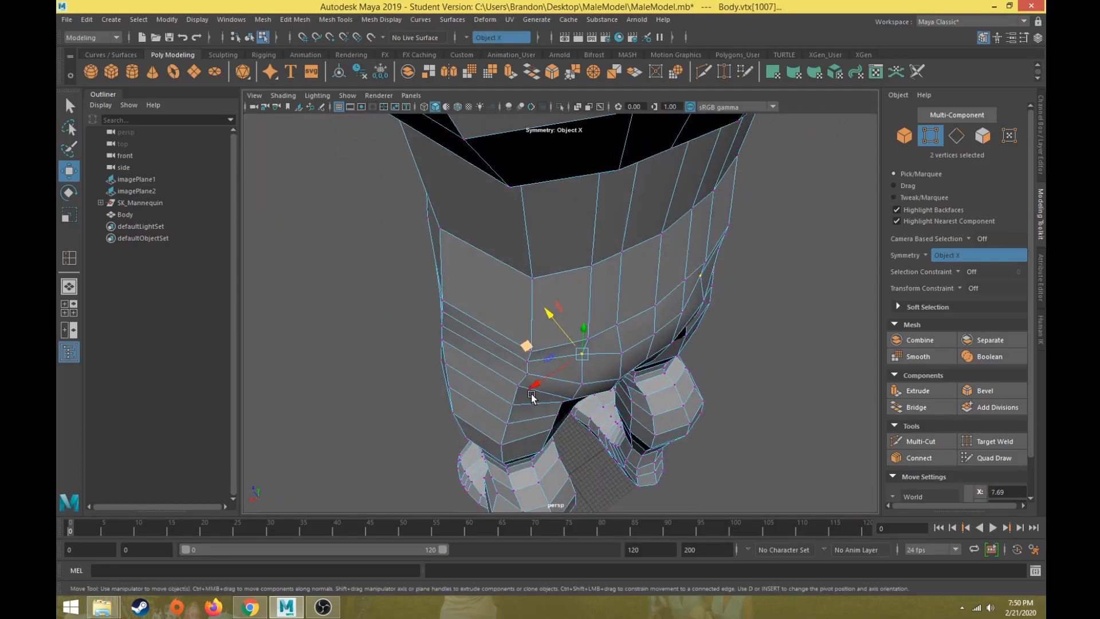
{"action": "left_click_drag", "start_coordinate": [531, 352], "coordinate": [546, 272]}
{"action": "left_click", "coordinate": [601, 313]}
{"action": "left_click", "coordinate": [602, 308]}
{"action": "left_click_drag", "start_coordinate": [601, 308], "coordinate": [568, 312], "text": "alt"}
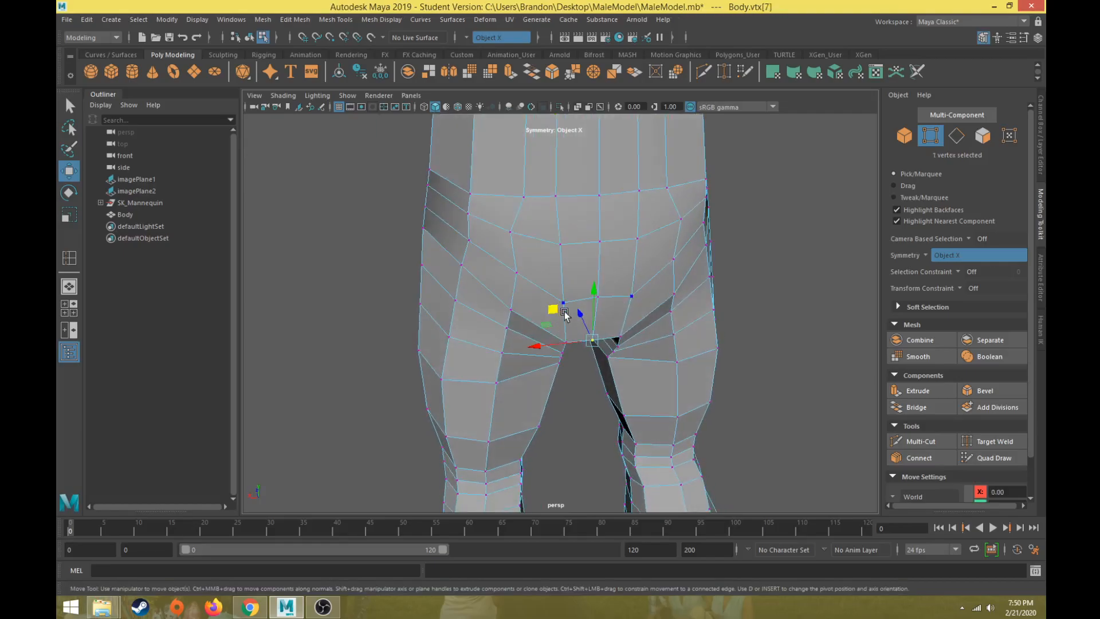
- Reposition the symmetric front crotch vertices to round the lower pelvis between the thighs
{"action": "left_click", "coordinate": [582, 275]}
{"action": "left_click_drag", "start_coordinate": [579, 275], "coordinate": [609, 336], "text": "alt"}
{"action": "left_click", "coordinate": [646, 238]}
{"action": "left_click", "coordinate": [610, 335]}
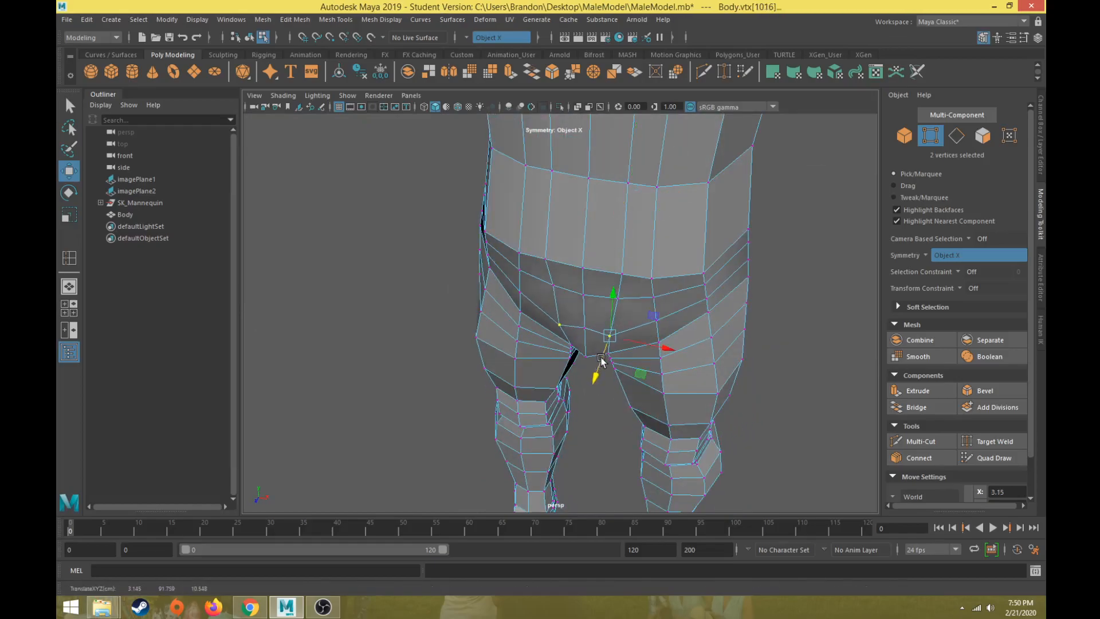
{"action": "left_click", "coordinate": [582, 334]}
{"action": "left_click", "coordinate": [611, 353]}
{"action": "left_click_drag", "start_coordinate": [600, 390], "coordinate": [597, 394]}
{"action": "left_click_drag", "start_coordinate": [575, 328], "coordinate": [541, 299], "text": "alt"}
{"action": "left_click_drag", "start_coordinate": [603, 319], "coordinate": [626, 294], "text": "ctrl"}
- Return the Body mesh to object mode and clear the selection
{"action": "left_click_drag", "start_coordinate": [560, 325], "coordinate": [575, 354], "text": "alt"}
{"action": "scroll", "coordinate": [575, 354], "scroll_direction": "down", "scroll_amount": 6}
{"action": "middle_click_drag", "start_coordinate": [575, 354], "coordinate": [587, 386], "text": "alt"}
{"action": "left_click_drag", "start_coordinate": [587, 386], "coordinate": [590, 205], "text": "alt"}
{"action": "scroll", "coordinate": [591, 388], "scroll_direction": "up", "scroll_amount": 2}
{"action": "right_click", "coordinate": [592, 204]}
{"action": "right_click_drag", "start_coordinate": [600, 207], "coordinate": [630, 191]}
{"action": "mouse_move", "coordinate": [630, 304]}
{"action": "left_mouse_down", "text": "alt"}
{"action": "mouse_move", "coordinate": [593, 296]}
{"action": "mouse_move", "coordinate": [556, 308]}
{"action": "mouse_move", "coordinate": [615, 298]}
{"action": "left_mouse_up", "text": "alt"}
{"action": "left_click", "coordinate": [698, 384]}
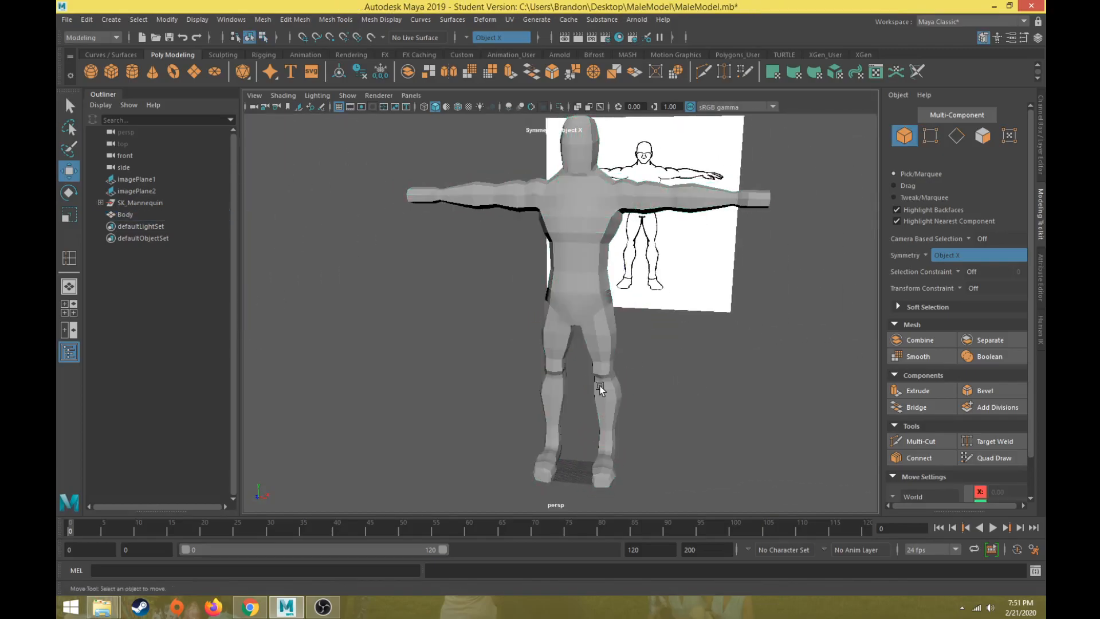
- Examine the whole Body mesh from several angles, focusing on the edge flow through the pelvis, crotch and legs
{"action": "left_click_drag", "start_coordinate": [607, 387], "coordinate": [575, 396], "text": "alt"}
{"action": "left_click", "coordinate": [576, 360]}
{"action": "scroll", "coordinate": [570, 365], "scroll_direction": "up", "scroll_amount": 5}
{"action": "middle_click_drag", "start_coordinate": [570, 365], "coordinate": [587, 297], "text": "alt"}
{"action": "left_click_drag", "start_coordinate": [587, 297], "coordinate": [557, 312], "text": "alt"}
{"action": "scroll", "coordinate": [557, 312], "scroll_direction": "down", "scroll_amount": 6}
{"action": "middle_click_drag", "start_coordinate": [558, 312], "coordinate": [564, 334], "text": "alt"}
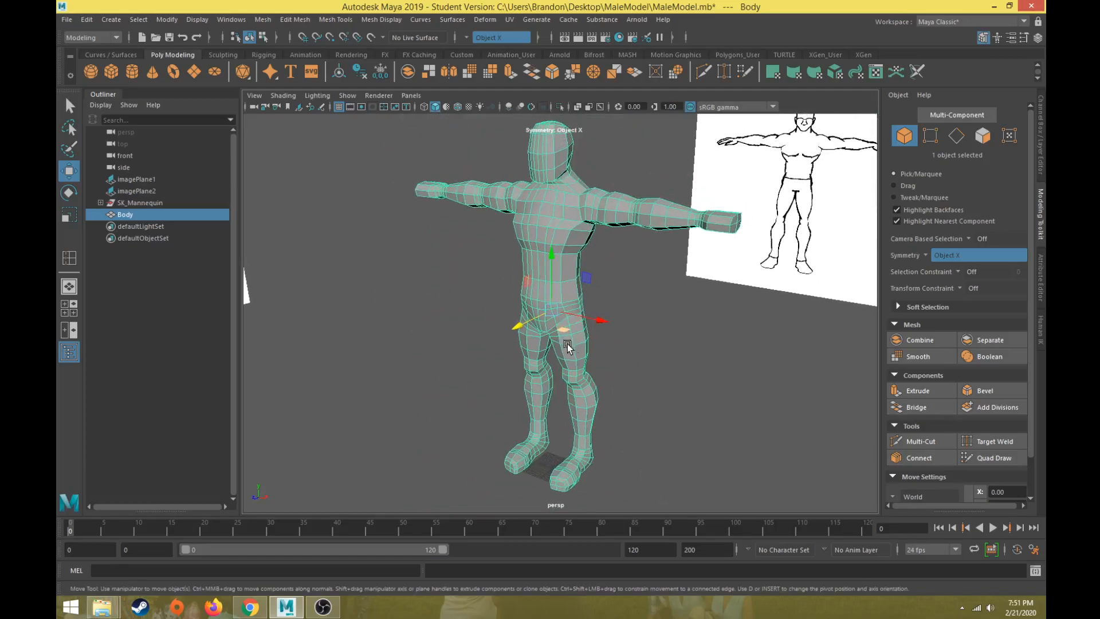
{"action": "left_click_drag", "start_coordinate": [649, 324], "coordinate": [617, 273], "text": "alt"}
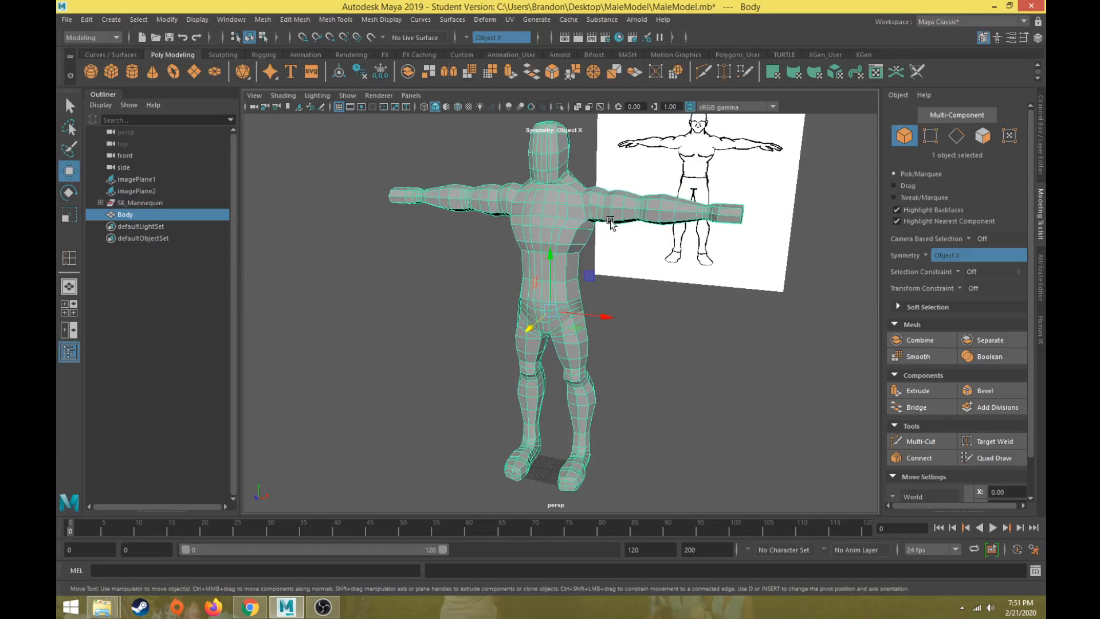